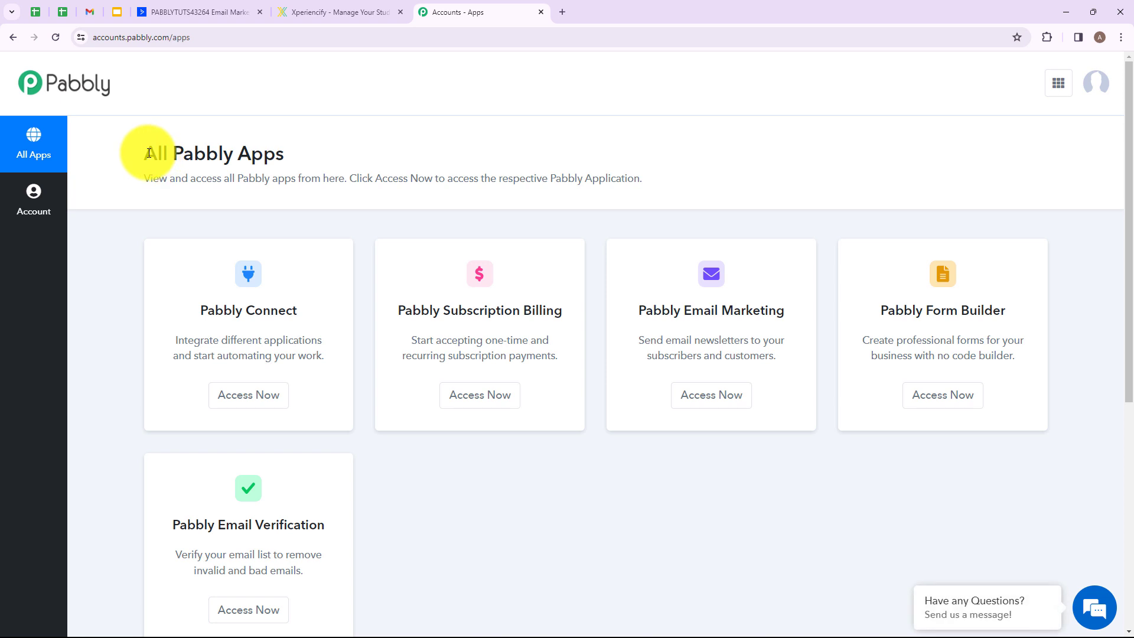
Step: Open the Pabbly Connect dashboard from the list of all Pabbly apps
drag(148, 153, 282, 152)
click(299, 152)
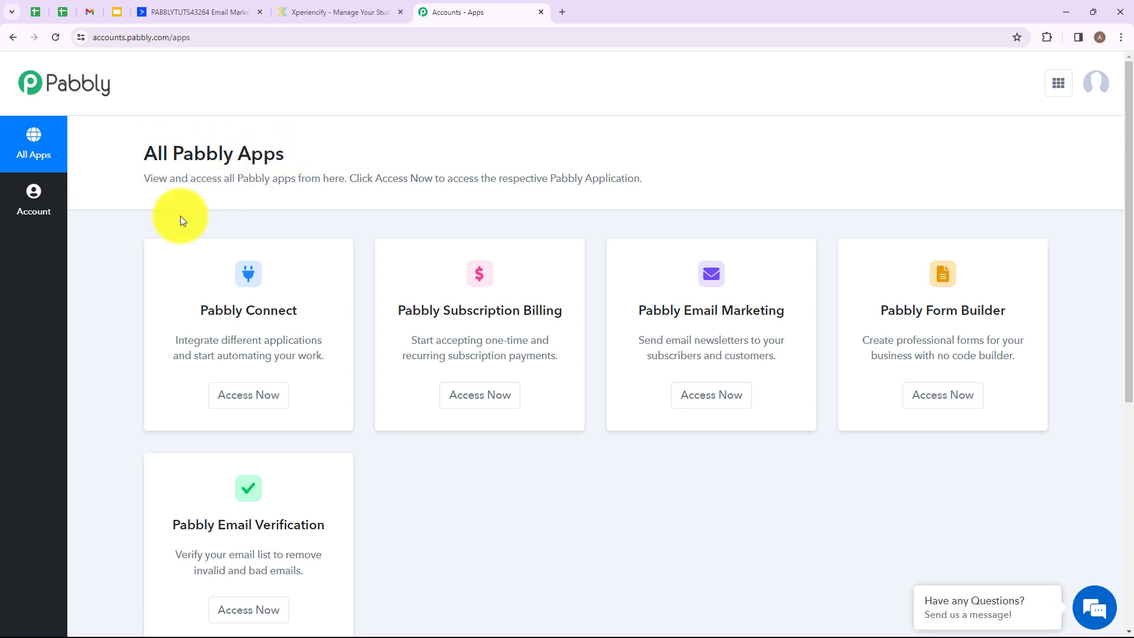
click(245, 395)
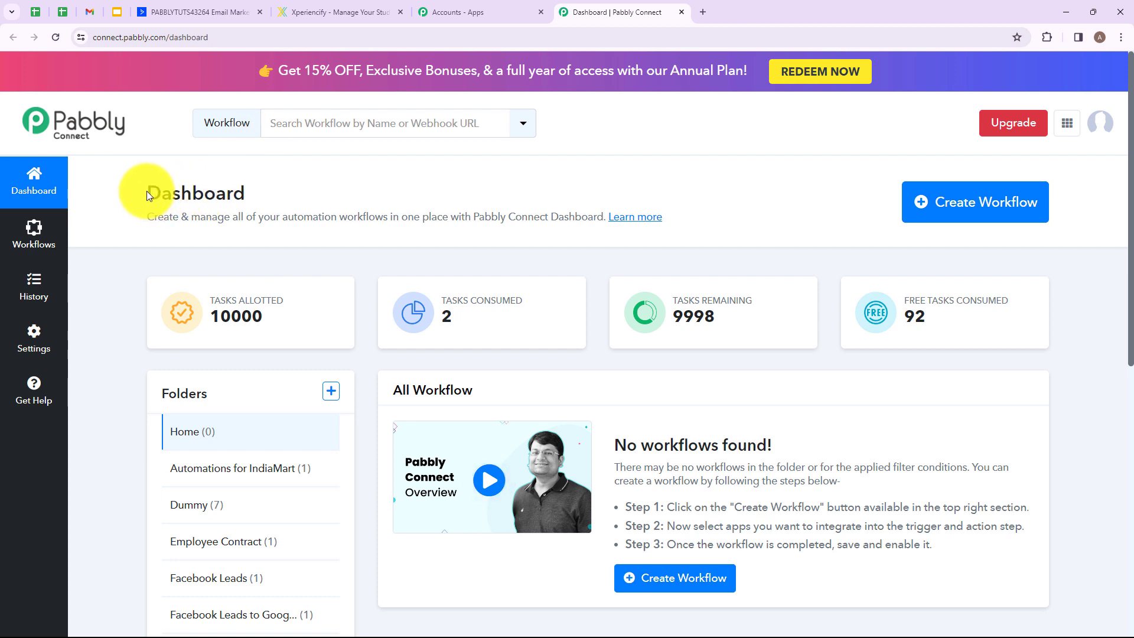
drag(140, 190, 255, 200)
click(255, 200)
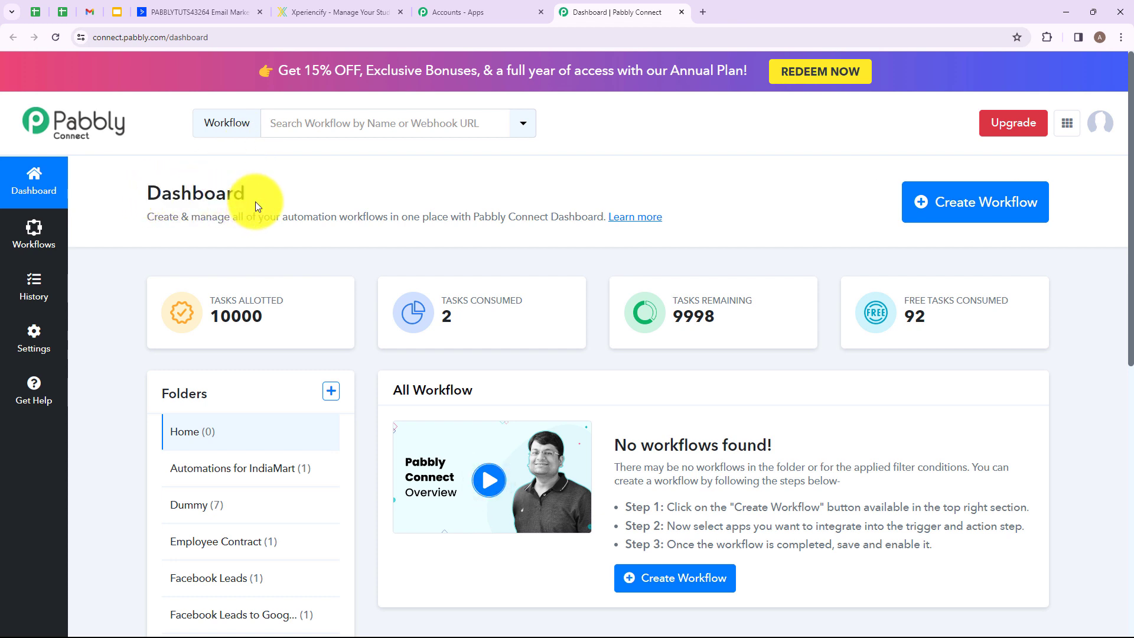
Step: Create a new folder named "ActiveCampaign to Xperiencify" on the dashboard
click(331, 393)
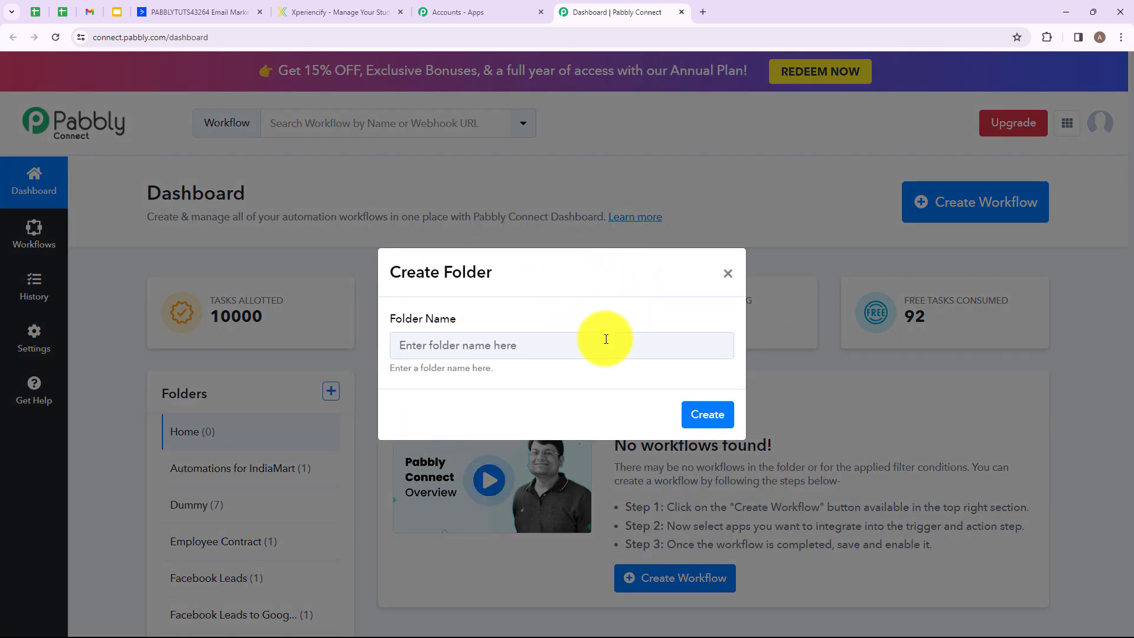
click(640, 344)
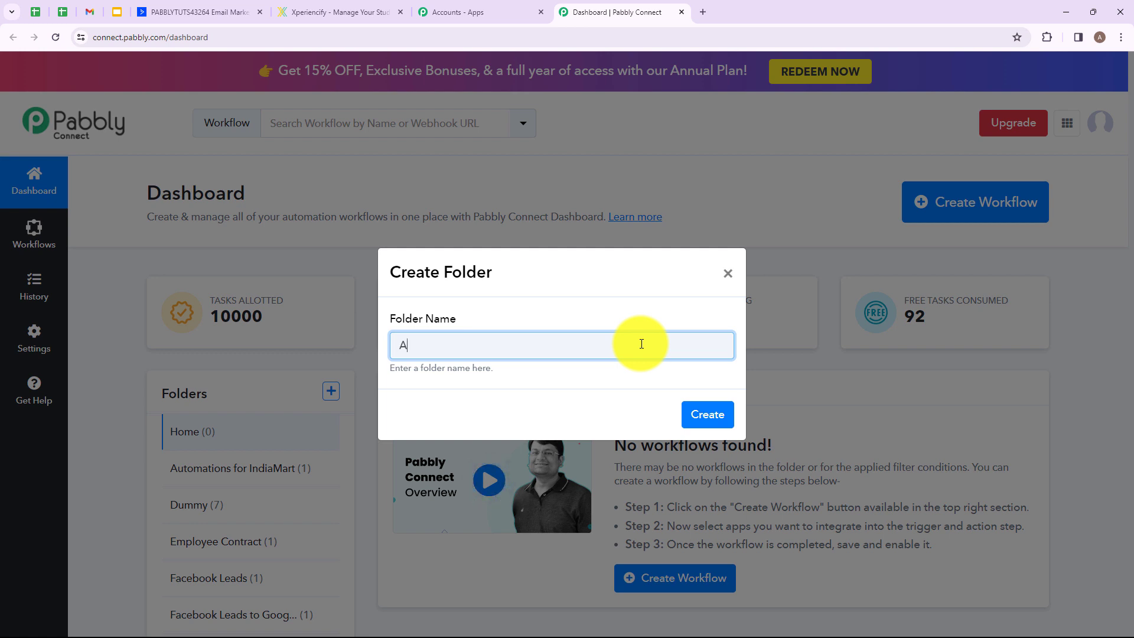
text(ActiveCampaign to Xperiencify)
key(ctrl+a)
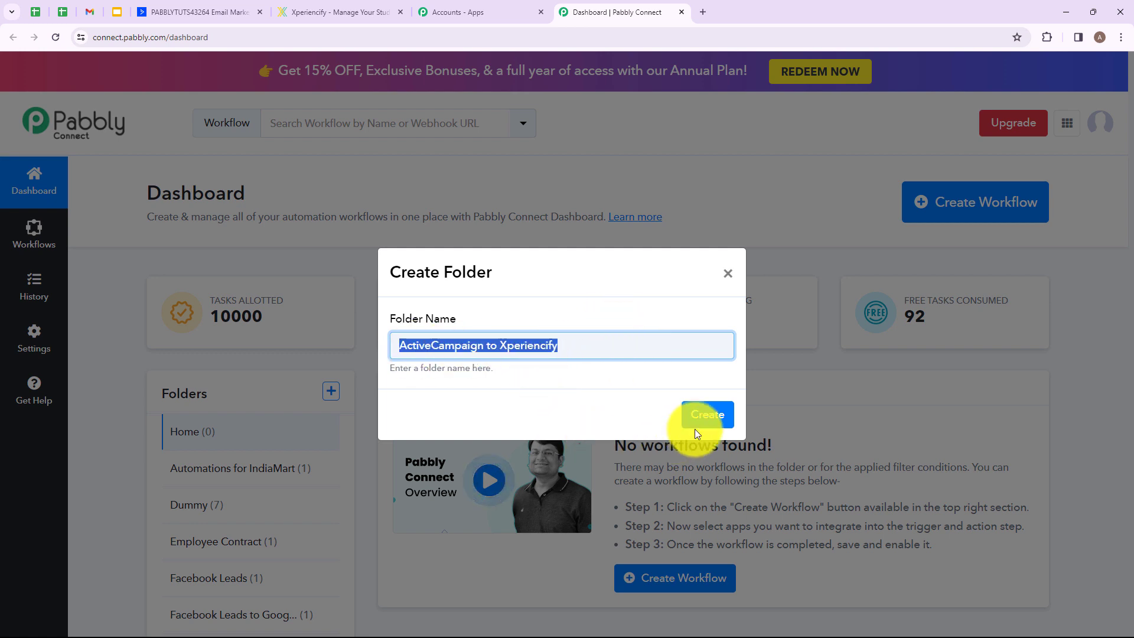
click(709, 415)
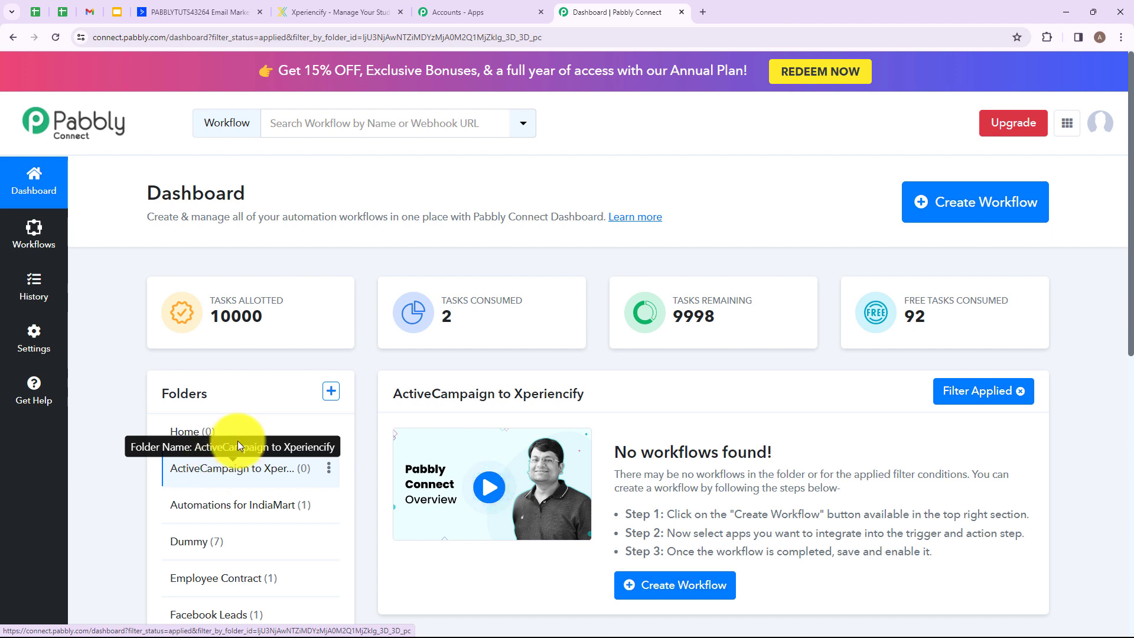
Step: Create a workflow named "Add Tagged ActiveCampaign Contacts to Xperiencify Course" in the "ActiveCampaign to Xperiencify" folder
click(970, 220)
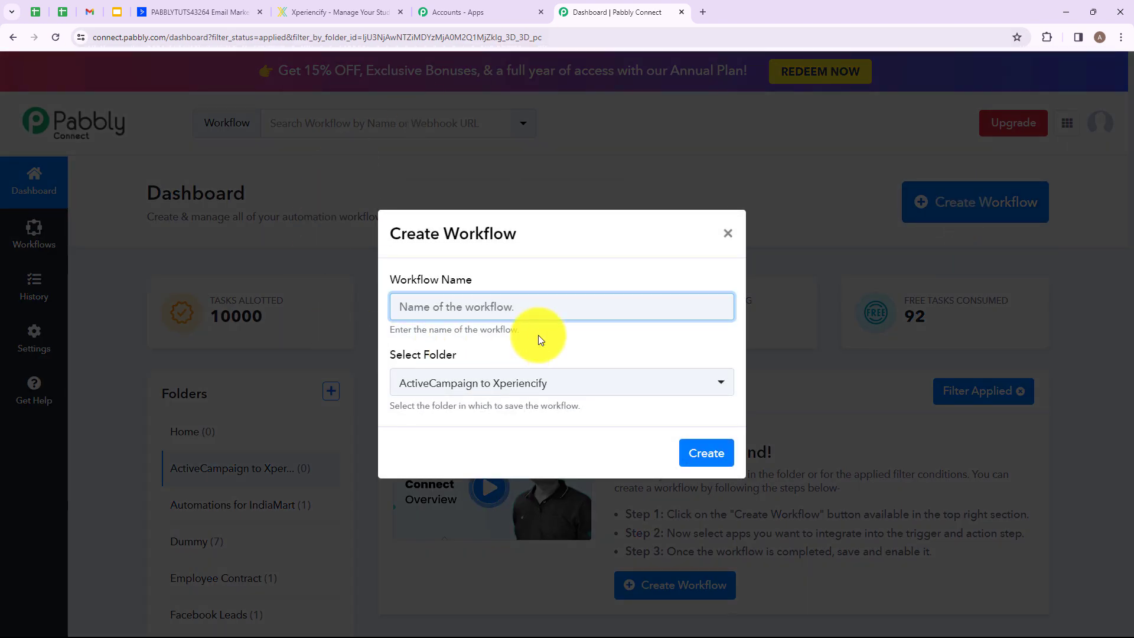
text(Add Tagged ActiveCampaign Contacts to Xperiencify Course)
drag(399, 306, 706, 307)
click(519, 301)
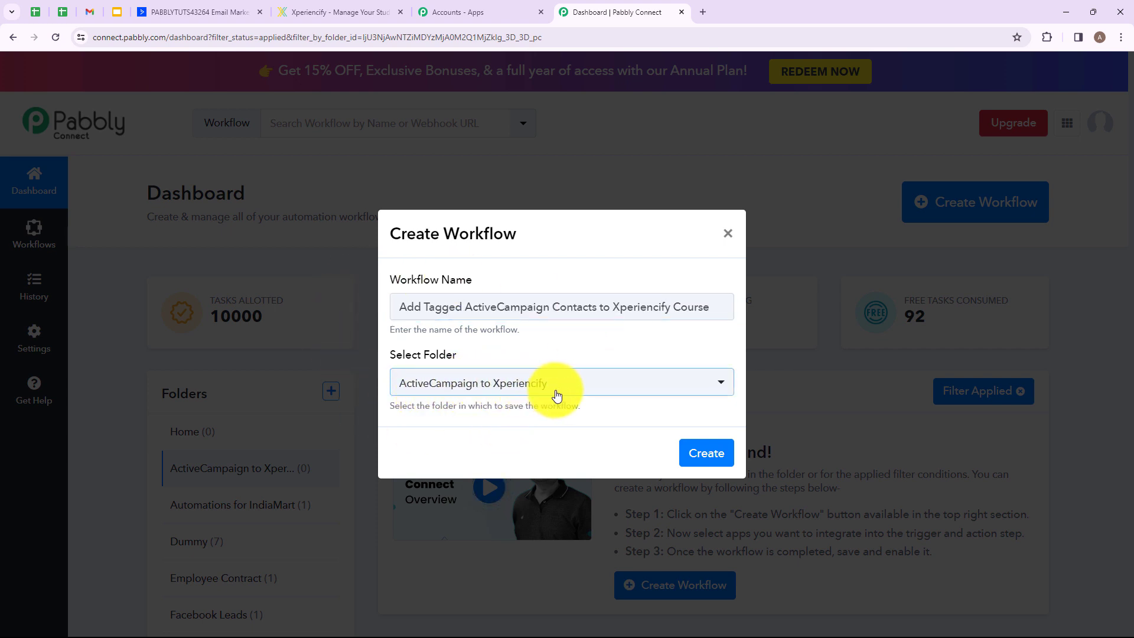
click(721, 383)
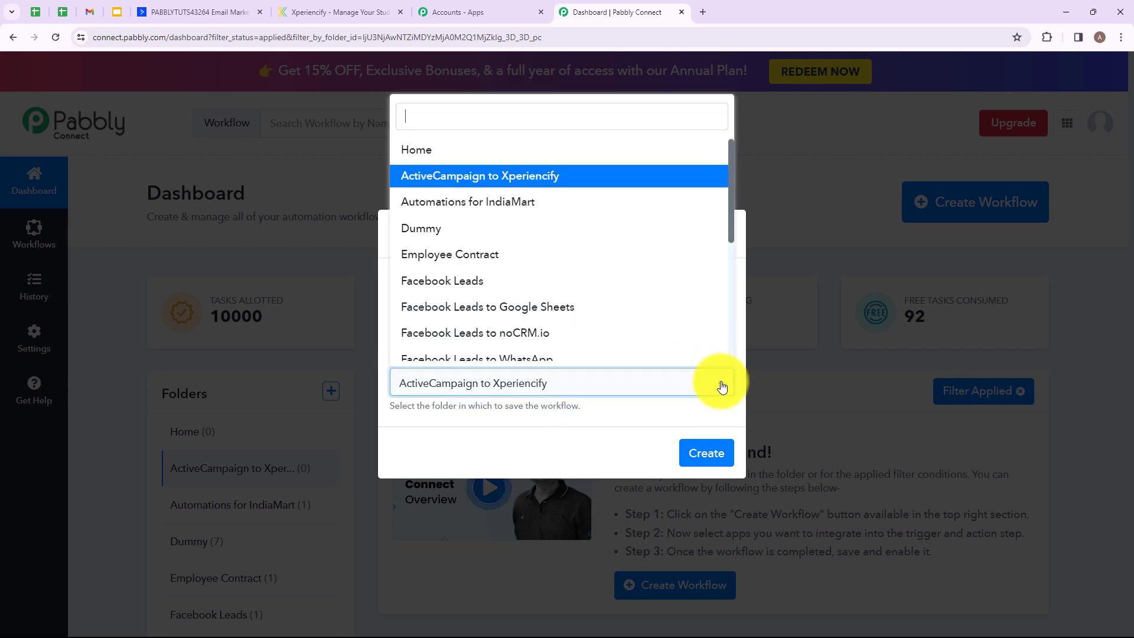
scroll(532, 245, down, 5)
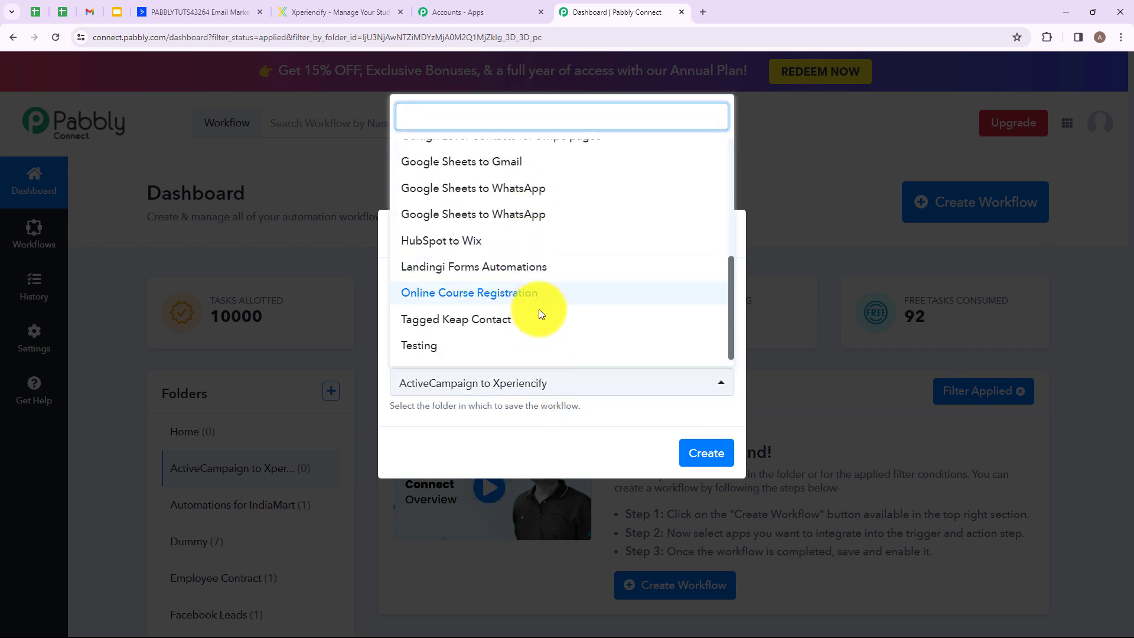
scroll(541, 319, up, 5)
click(544, 413)
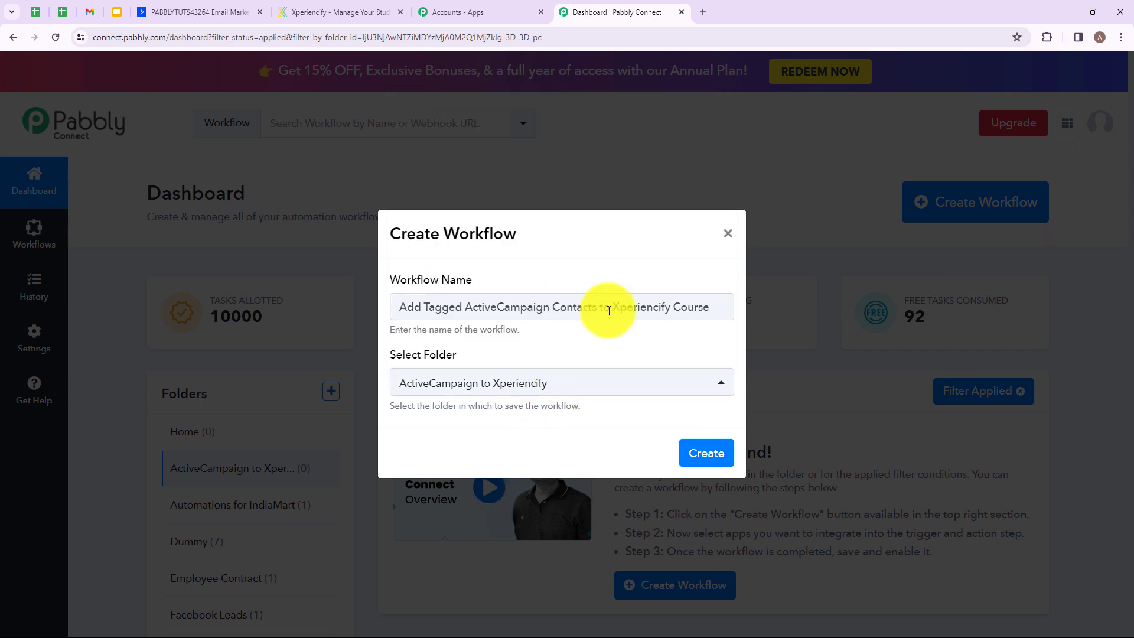
click(707, 453)
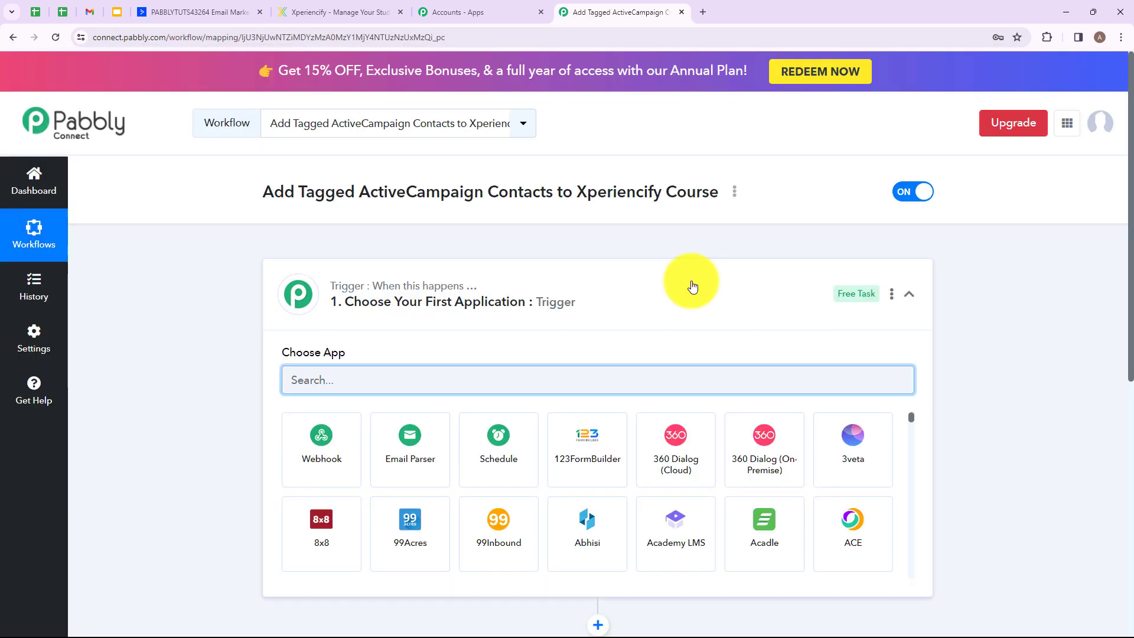
Step: Search for "Acti" among the trigger apps and choose ActiveCampaign as the workflow's first application
click(689, 278)
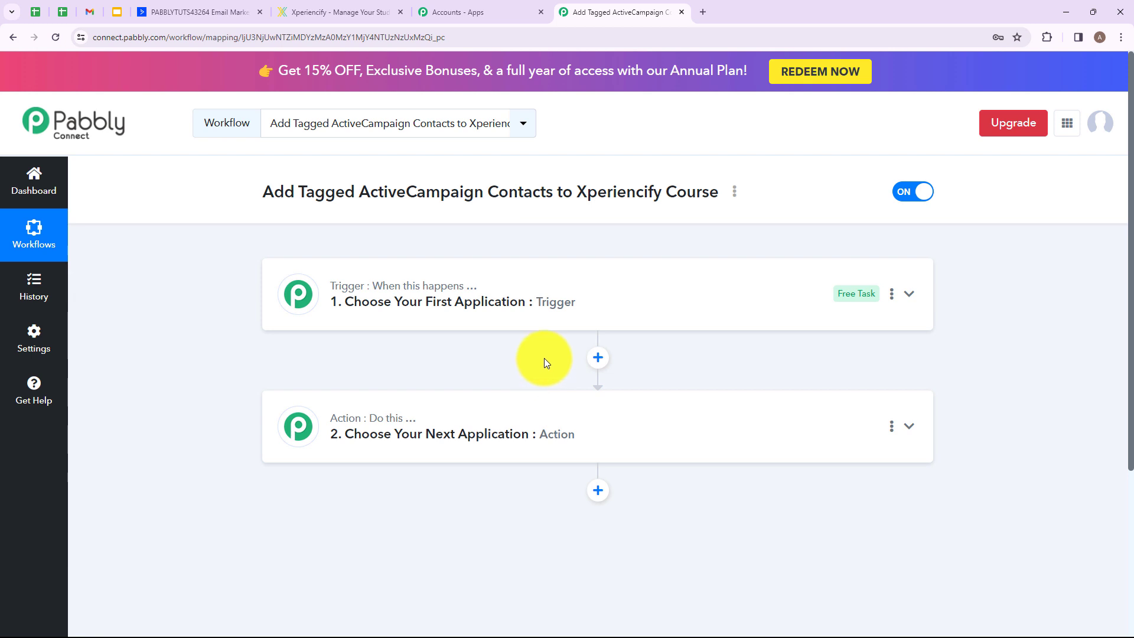
mouse_move(342, 294)
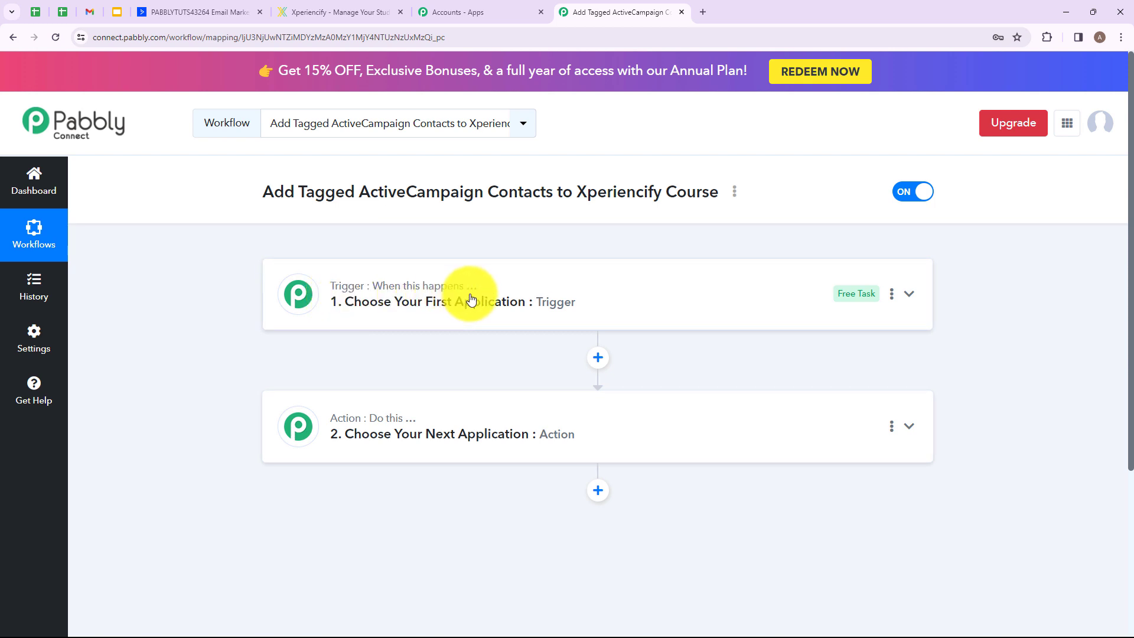
mouse_move(388, 425)
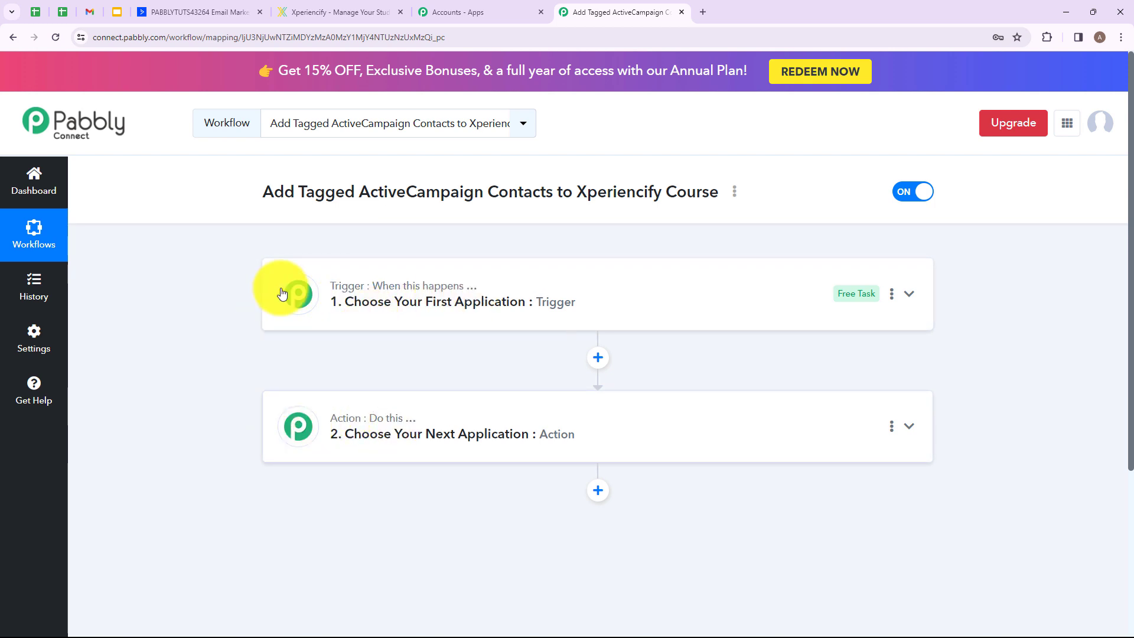
click(531, 299)
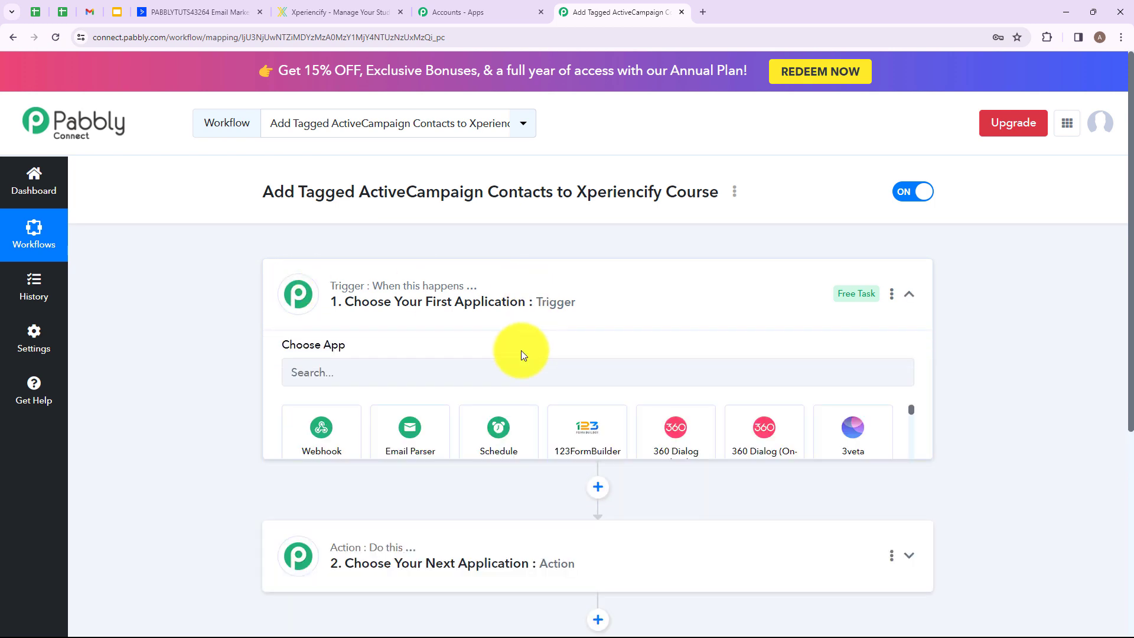
click(514, 376)
text(Acti)
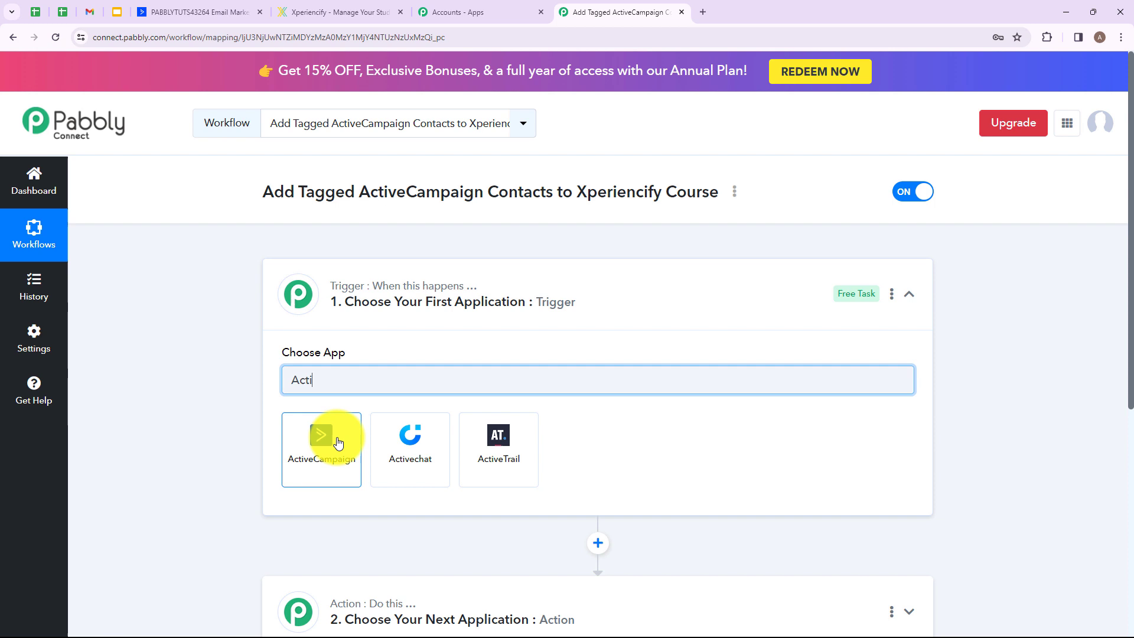
click(339, 443)
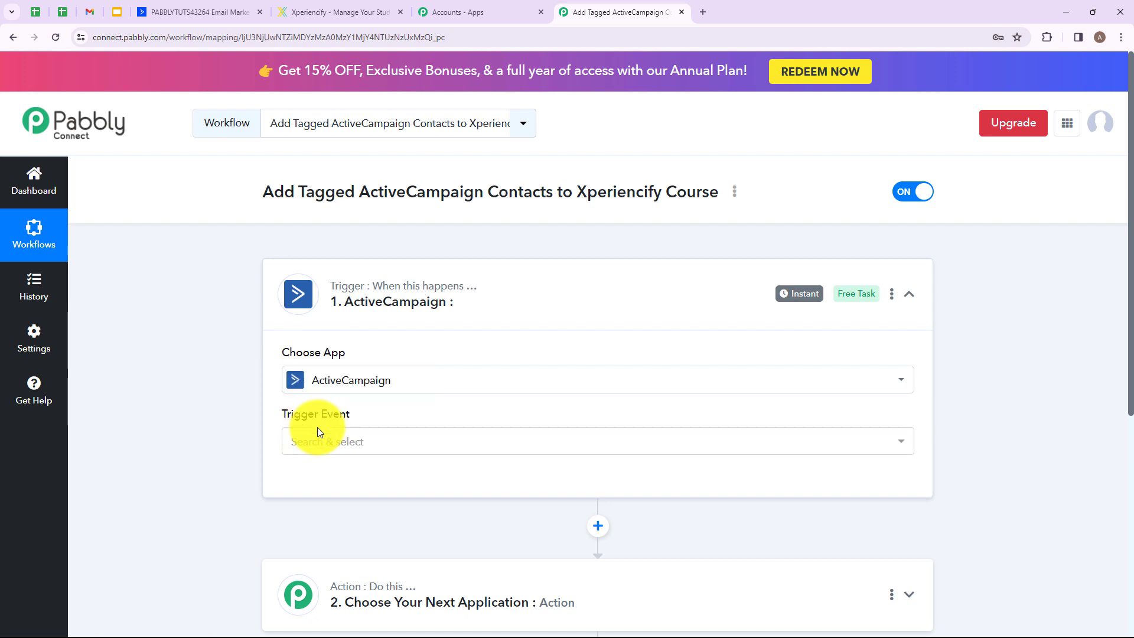
Step: Set the ActiveCampaign trigger event to Contact Tag Added
click(343, 449)
scroll(417, 213, down, 1)
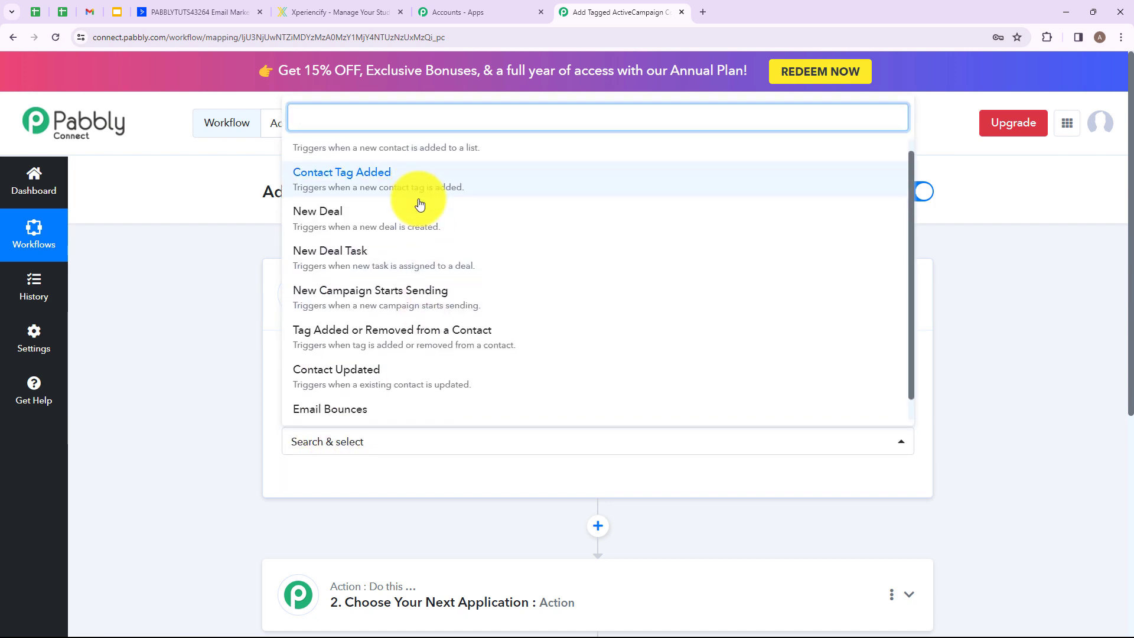
scroll(418, 248, up, 1)
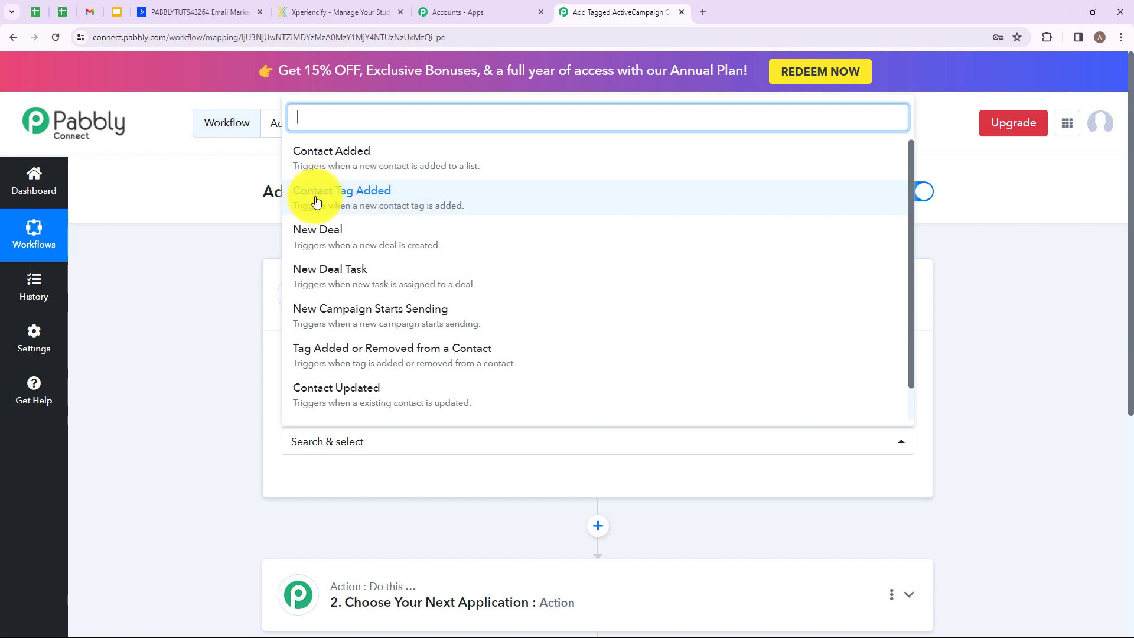
click(462, 209)
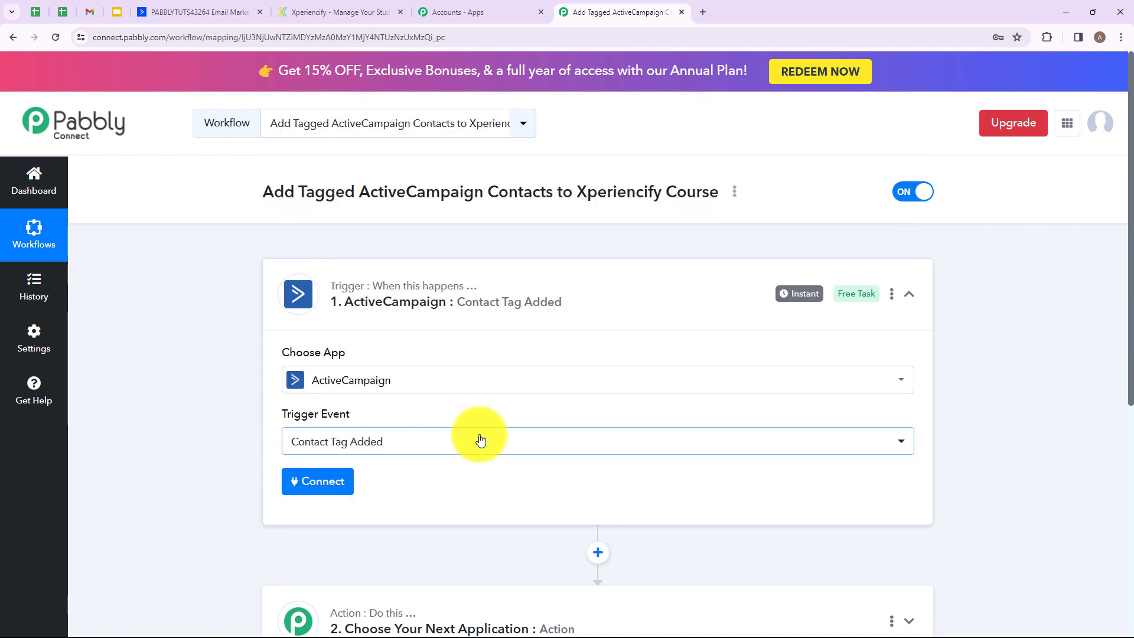
Step: Start adding a new ActiveCampaign connection for the trigger and read the instructions for finding its API key and URL
click(309, 479)
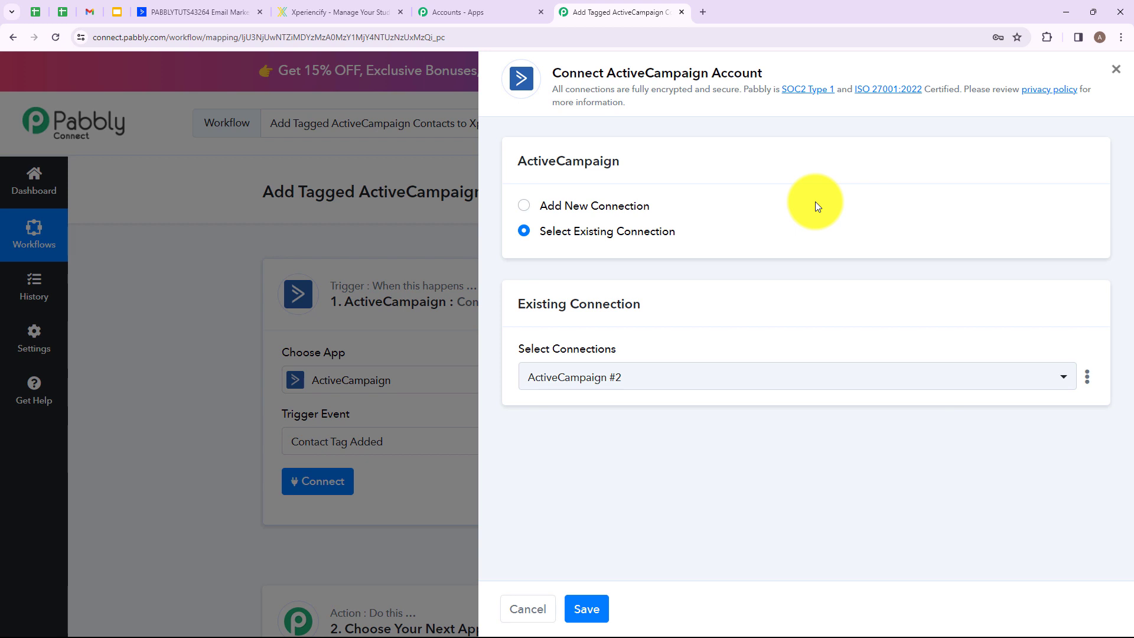
click(523, 205)
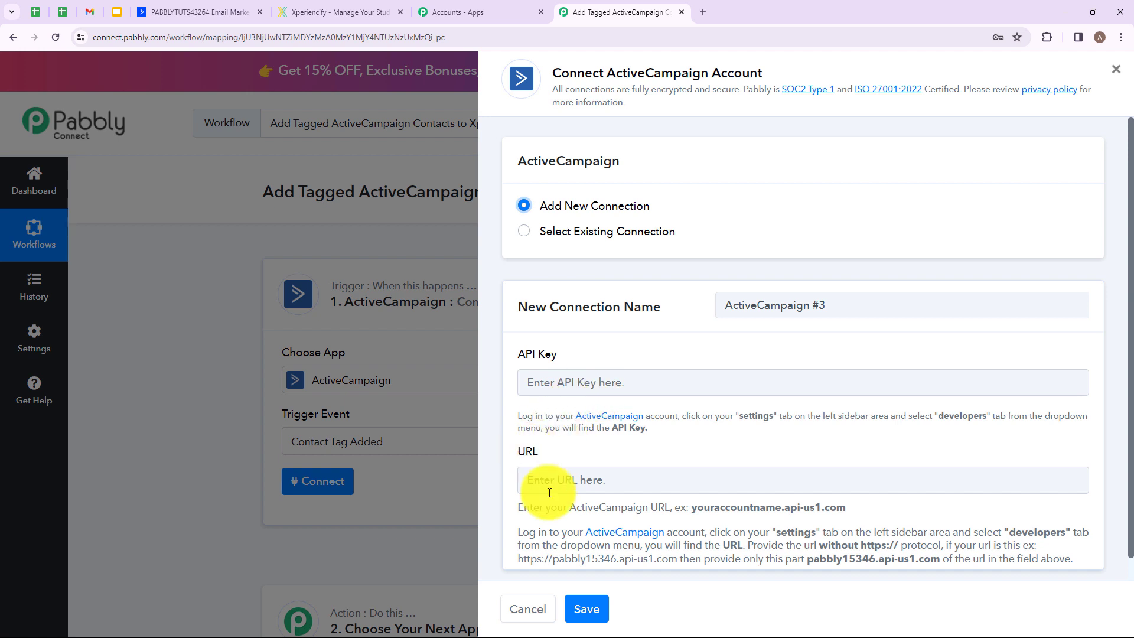
scroll(595, 341, down, 1)
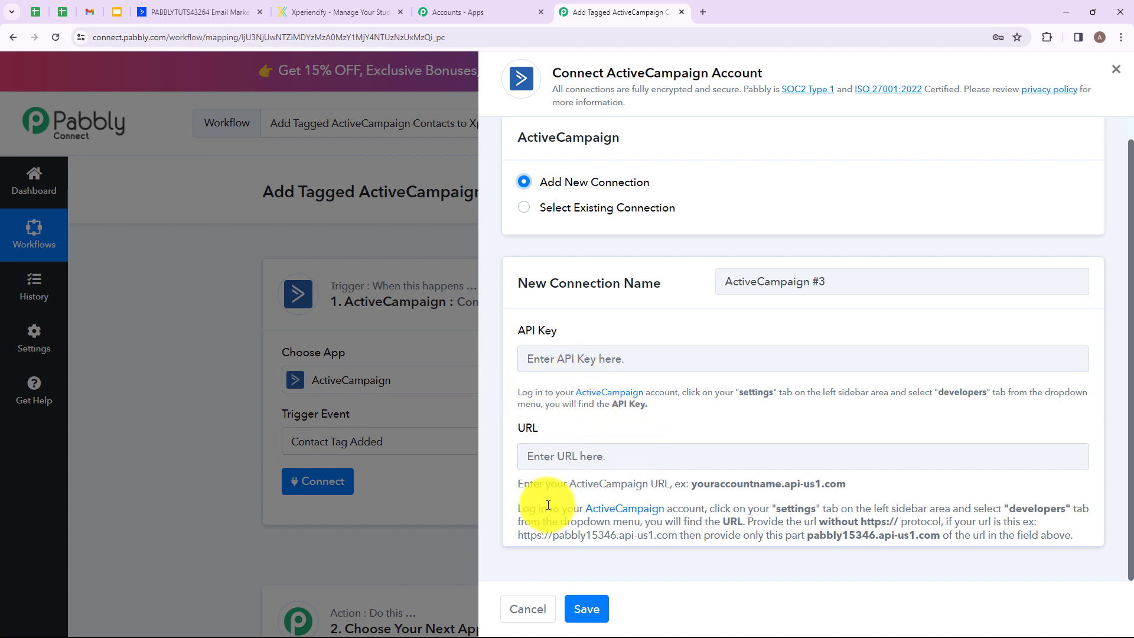
drag(519, 510, 709, 539)
click(709, 539)
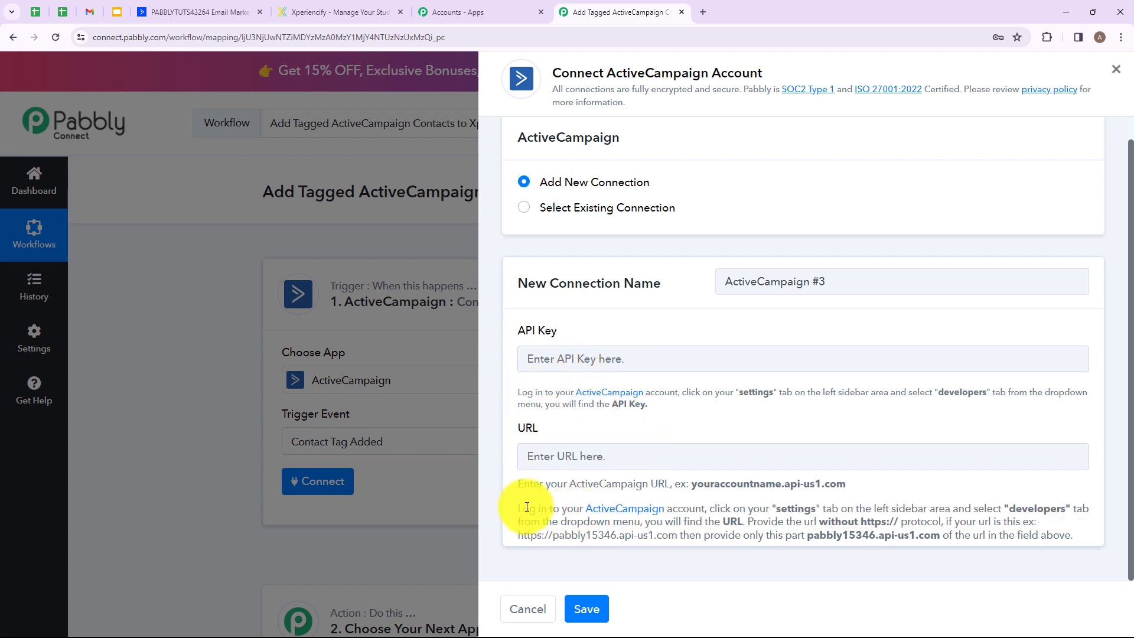
drag(527, 507, 1096, 512)
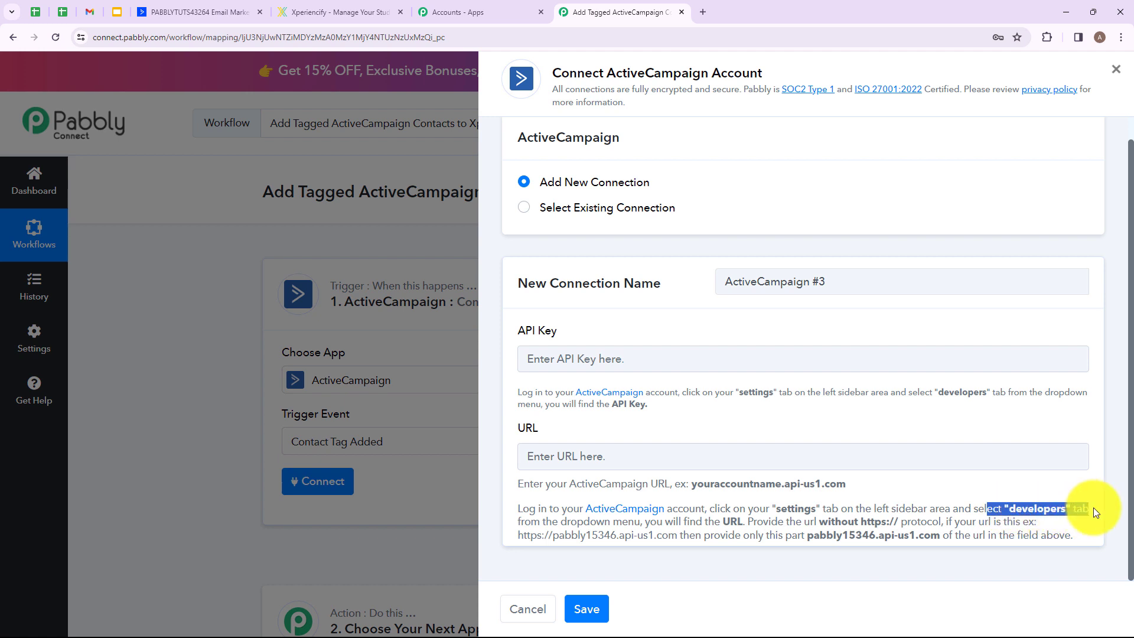
click(1093, 512)
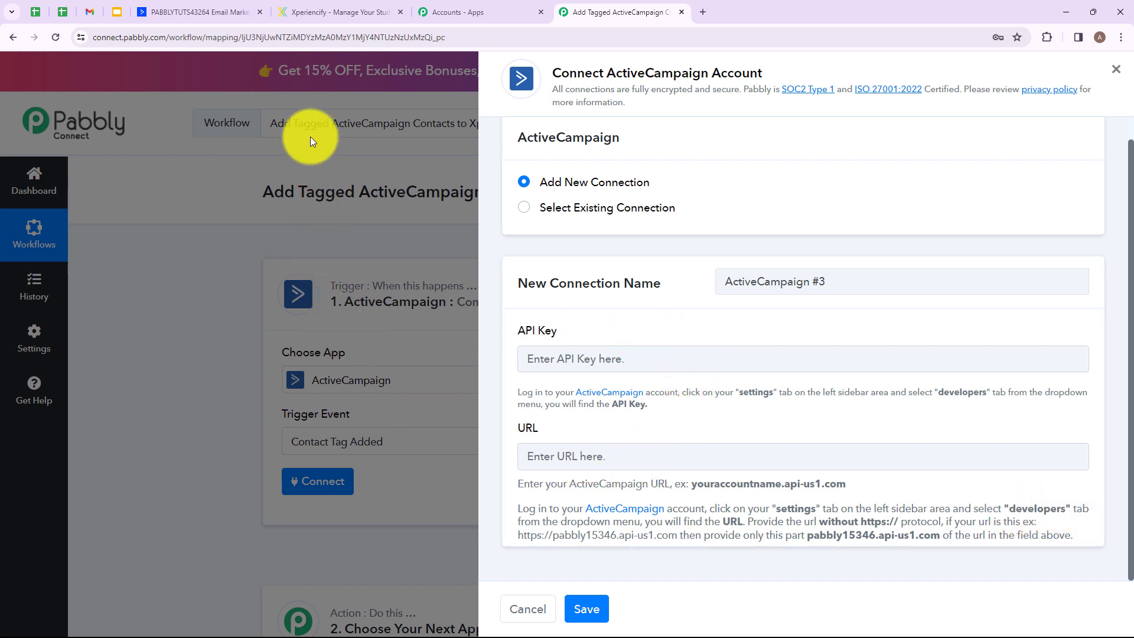
Step: Copy the API key from ActiveCampaign's developer settings and paste it into the new Pabbly connection's API Key field
click(204, 9)
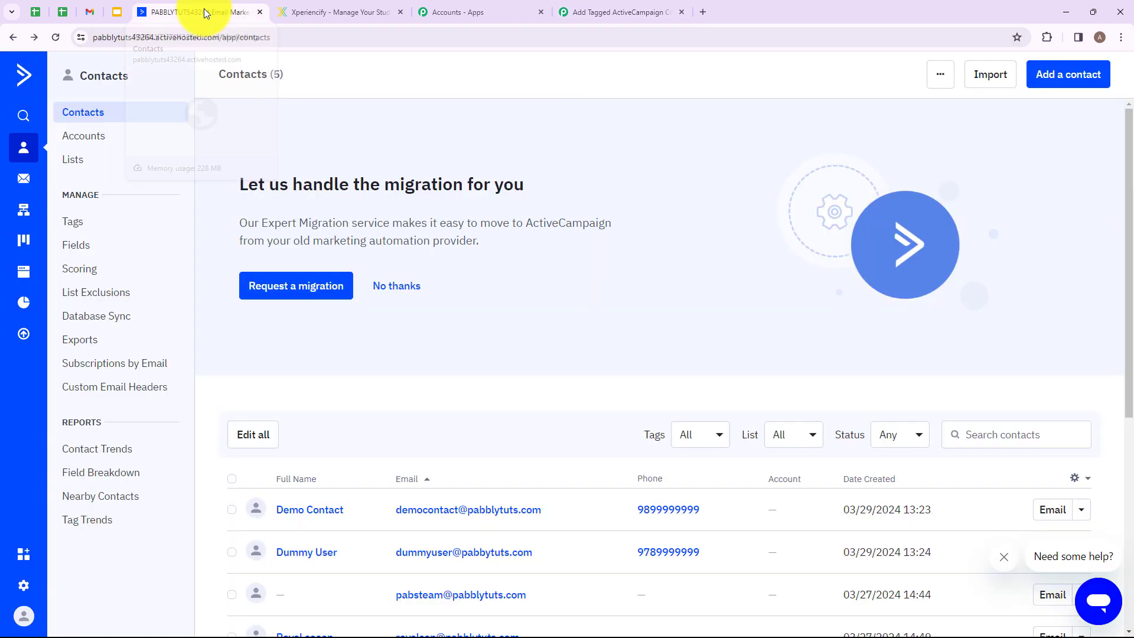
click(25, 588)
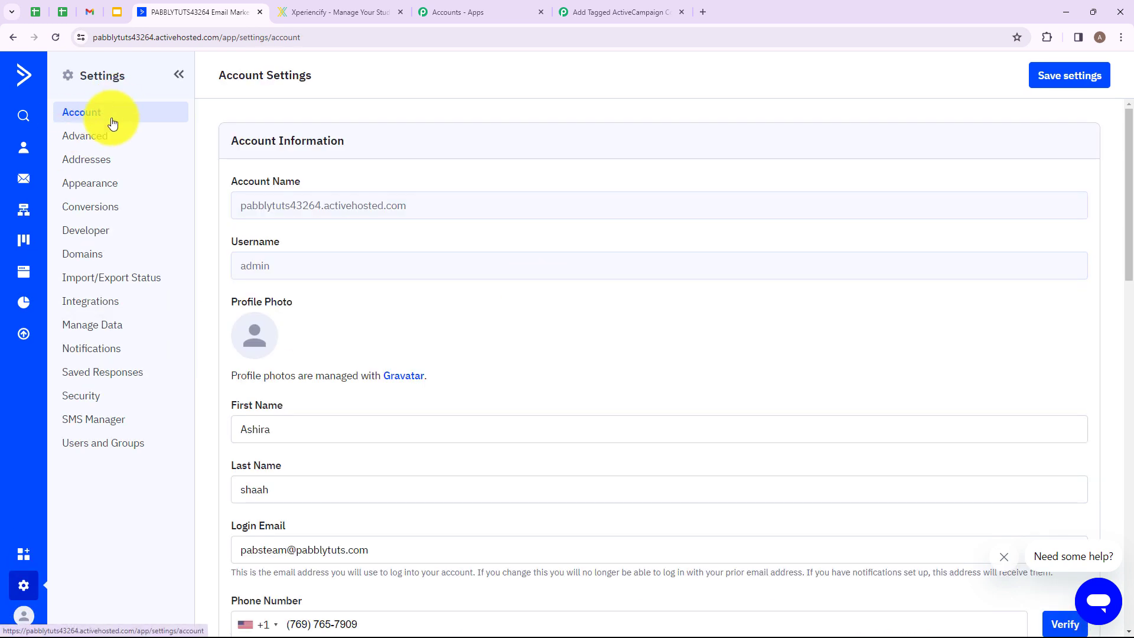
click(89, 230)
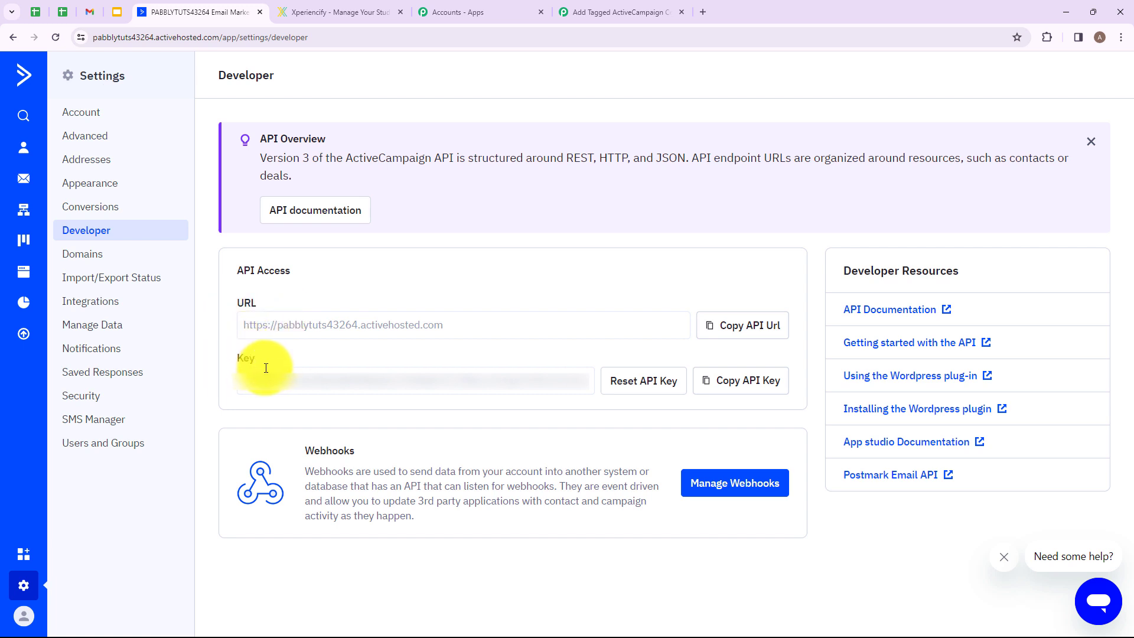
click(748, 388)
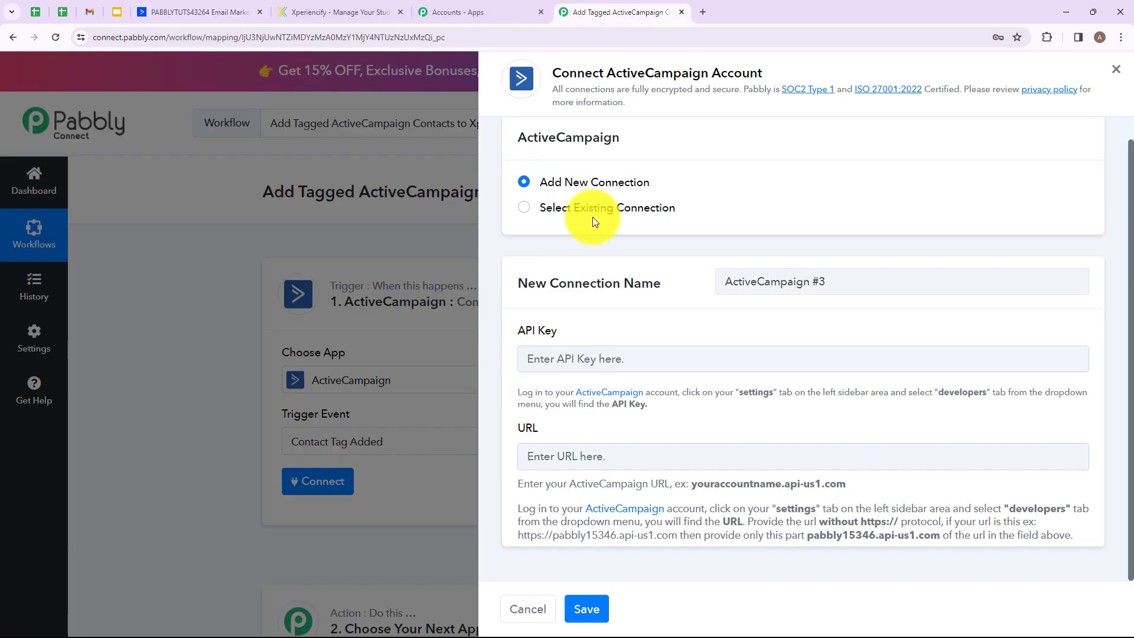
click(562, 7)
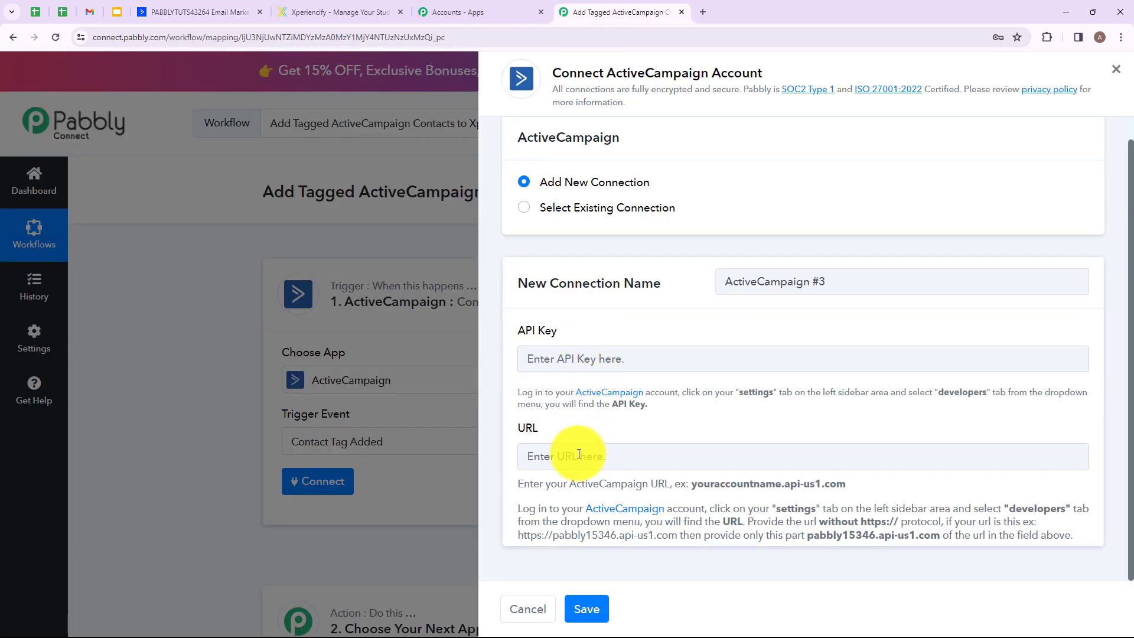
click(577, 358)
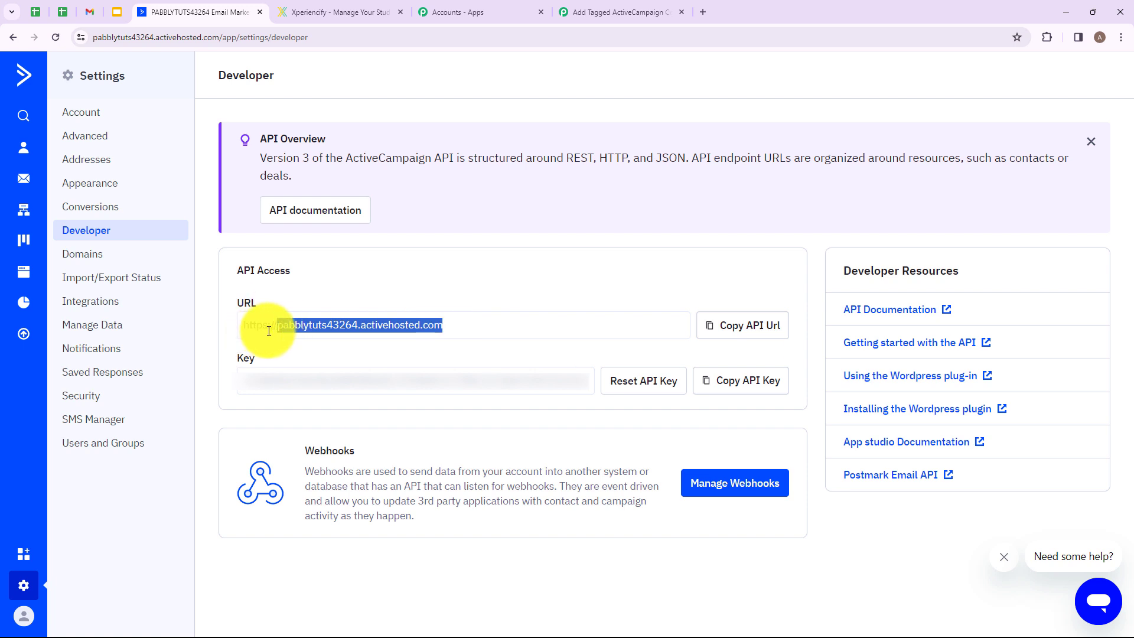
click(617, 11)
click(579, 455)
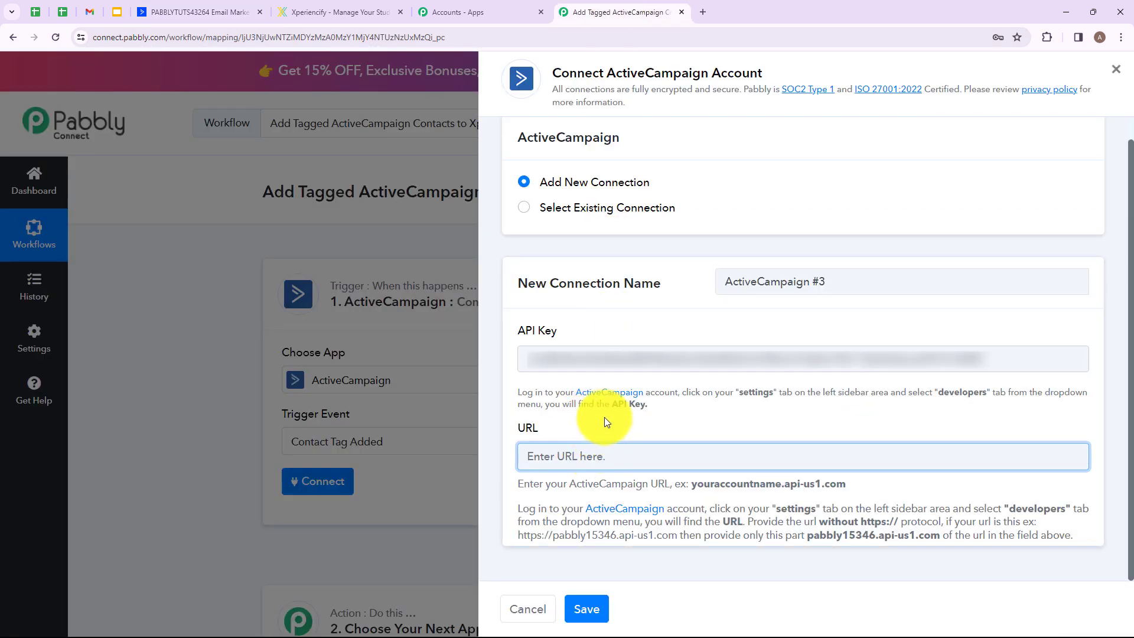
key(ctrl+v)
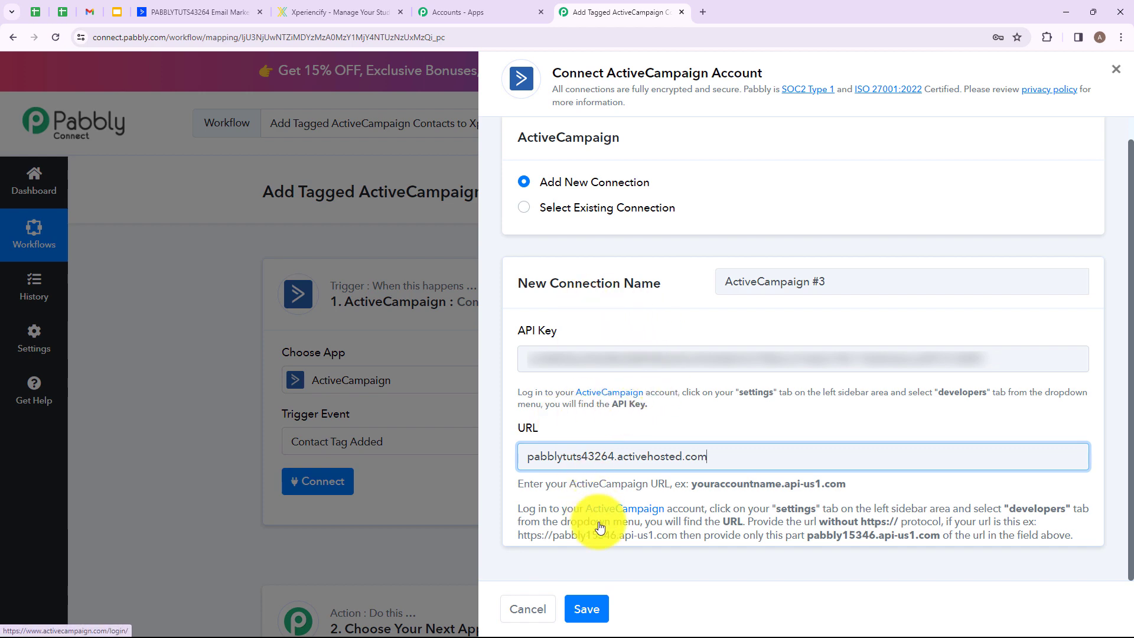
click(588, 608)
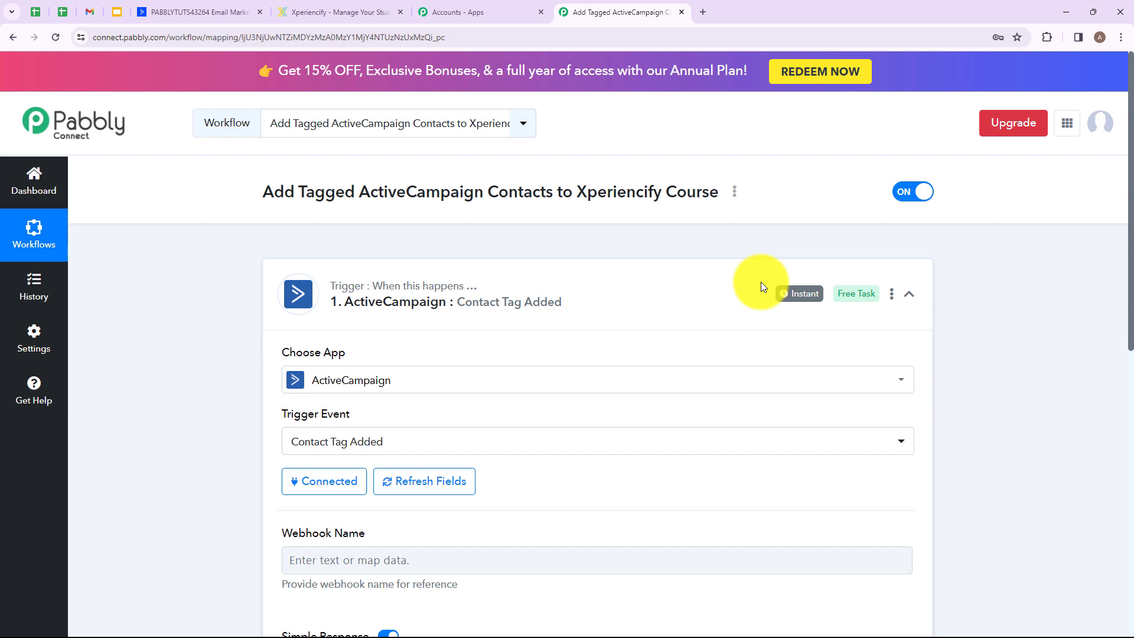
Step: Name the trigger webhook New Contact, save the trigger and send a test request
scroll(564, 371, down, 3)
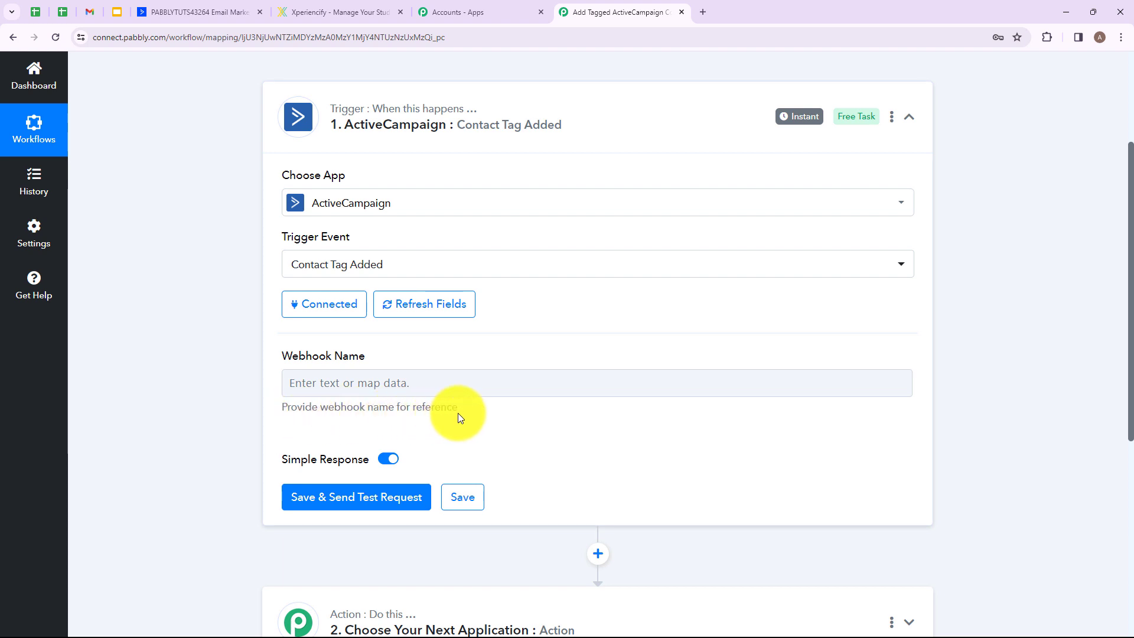
click(417, 378)
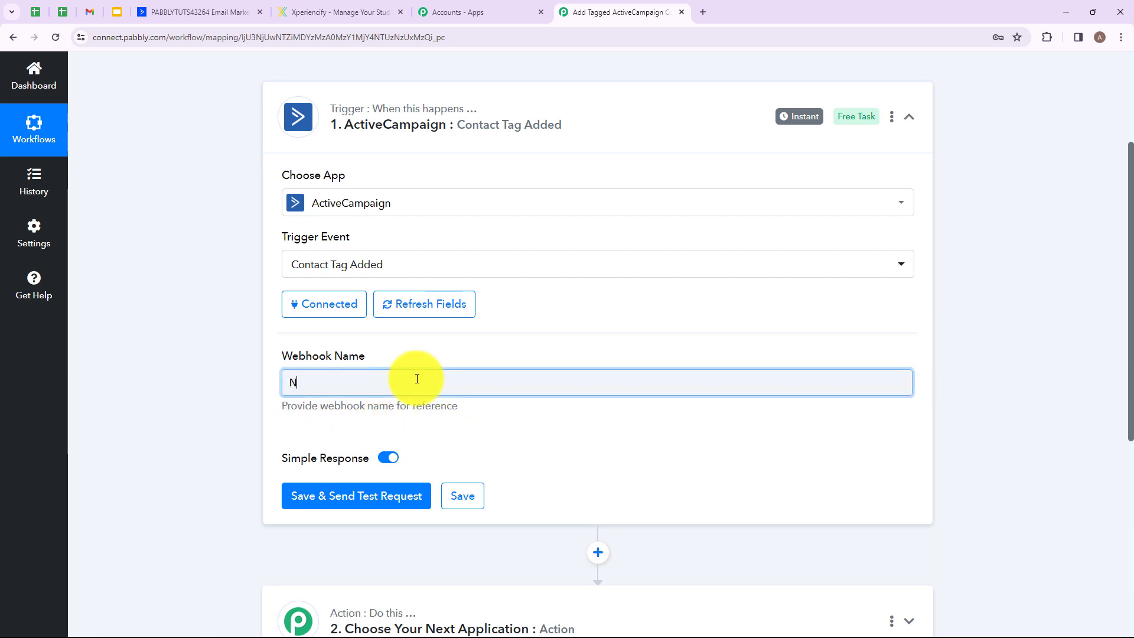
text(New Contact)
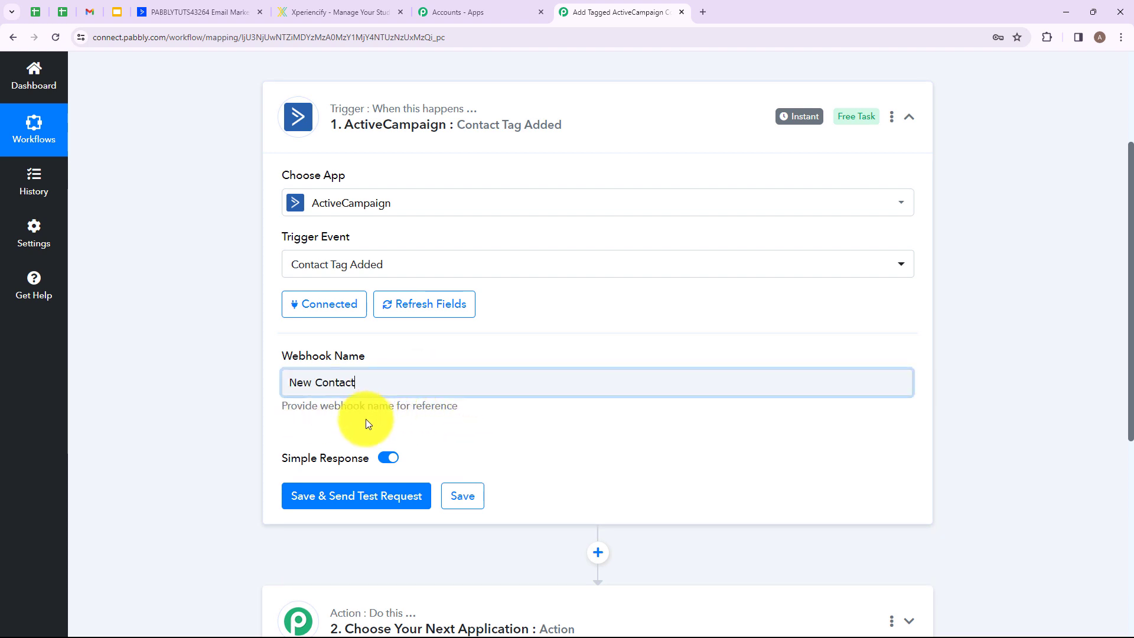
click(329, 495)
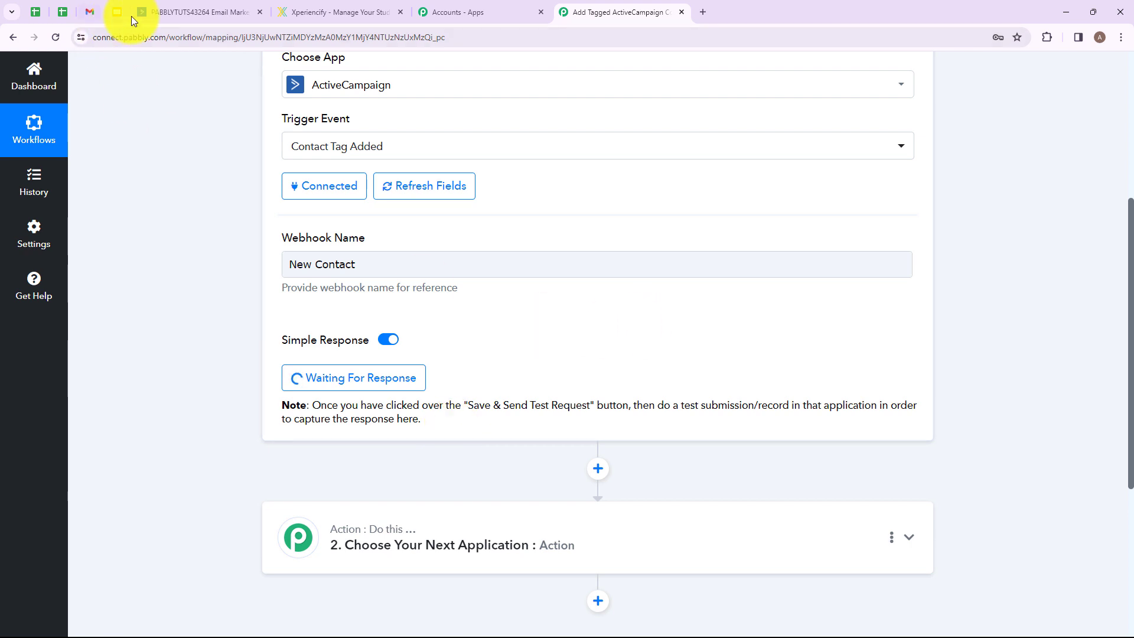
Step: Switch to ActiveCampaign, open the Demo Contact record and add the PHP Course tag to it
click(201, 11)
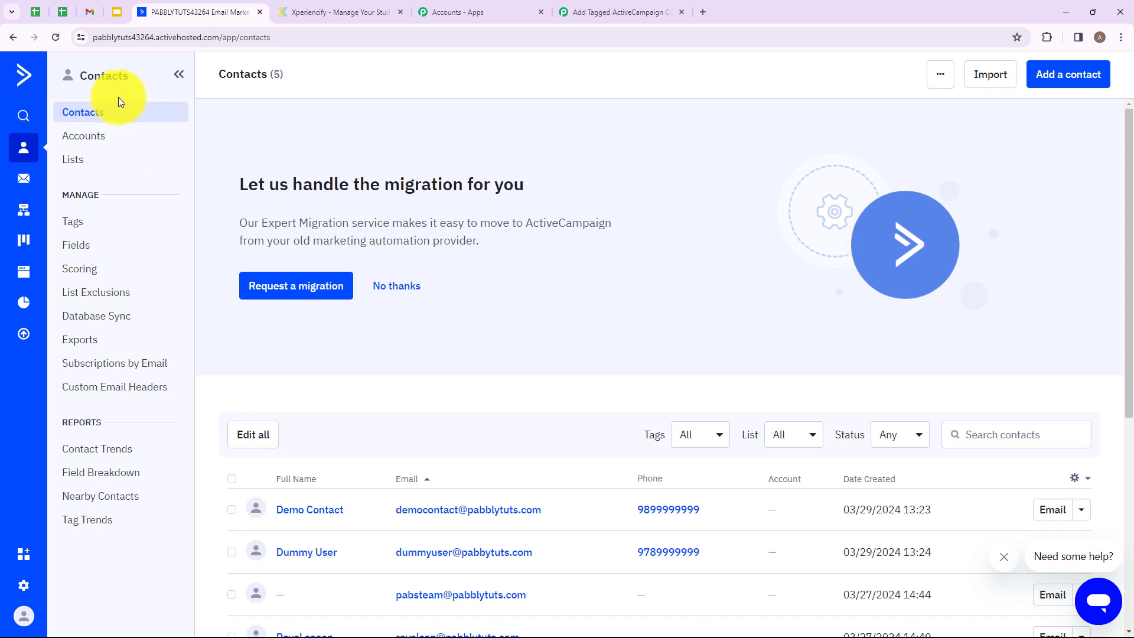
scroll(386, 353, down, 3)
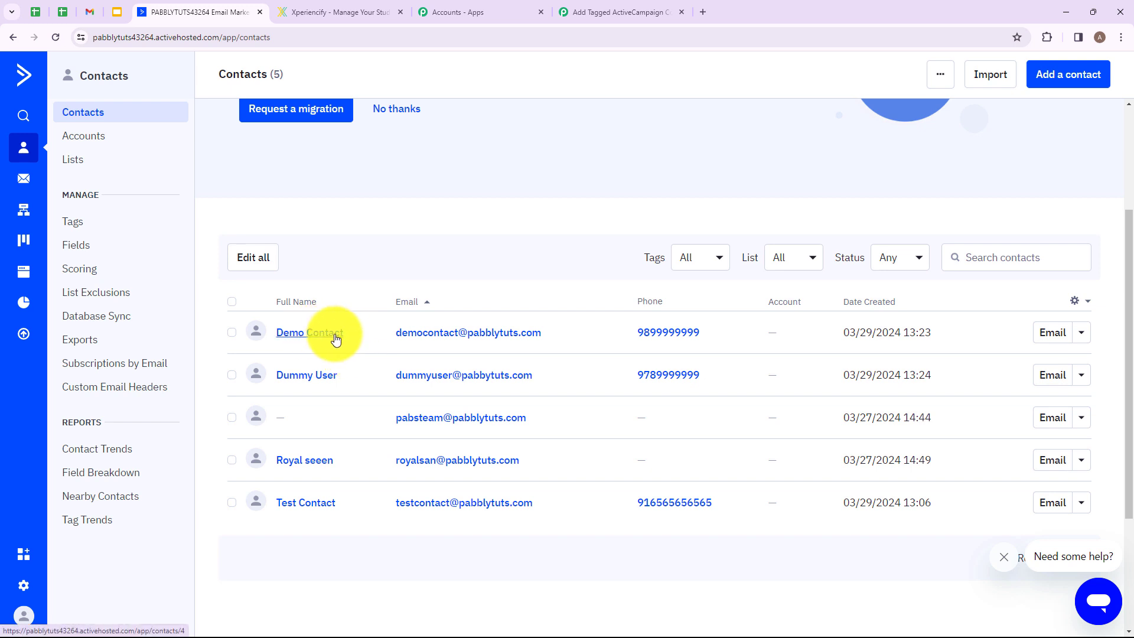
click(336, 339)
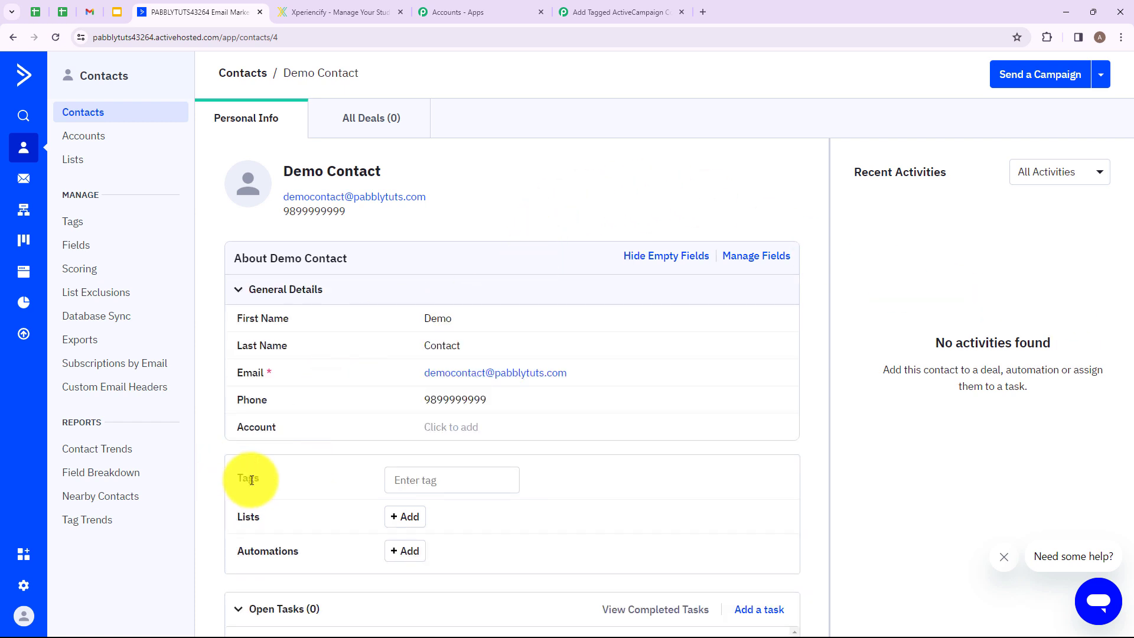
click(438, 484)
click(547, 446)
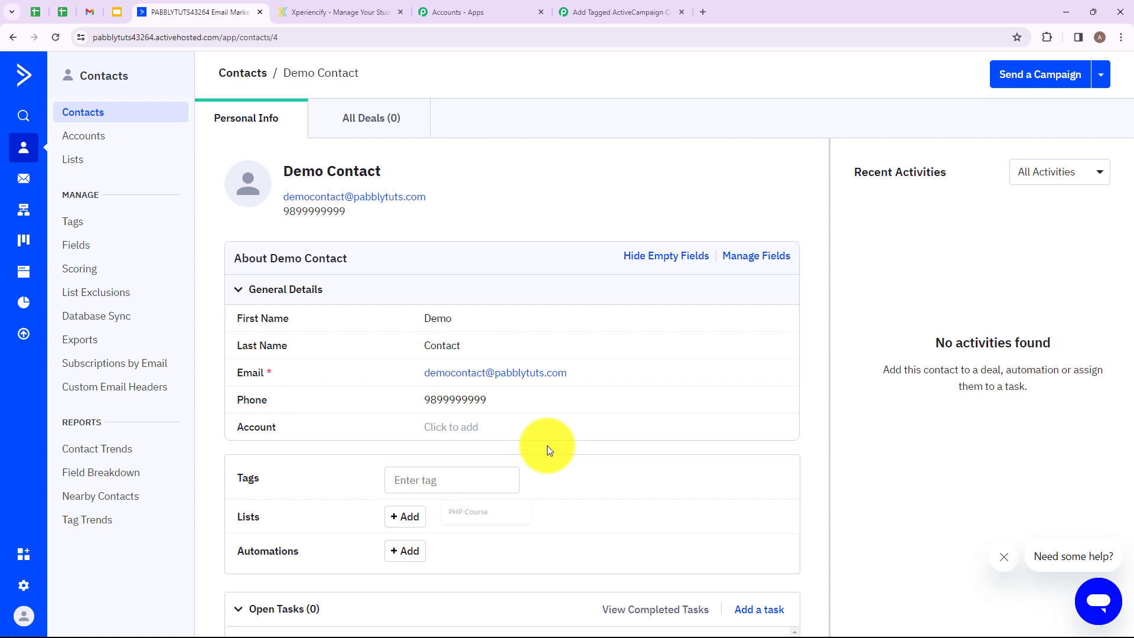
click(428, 475)
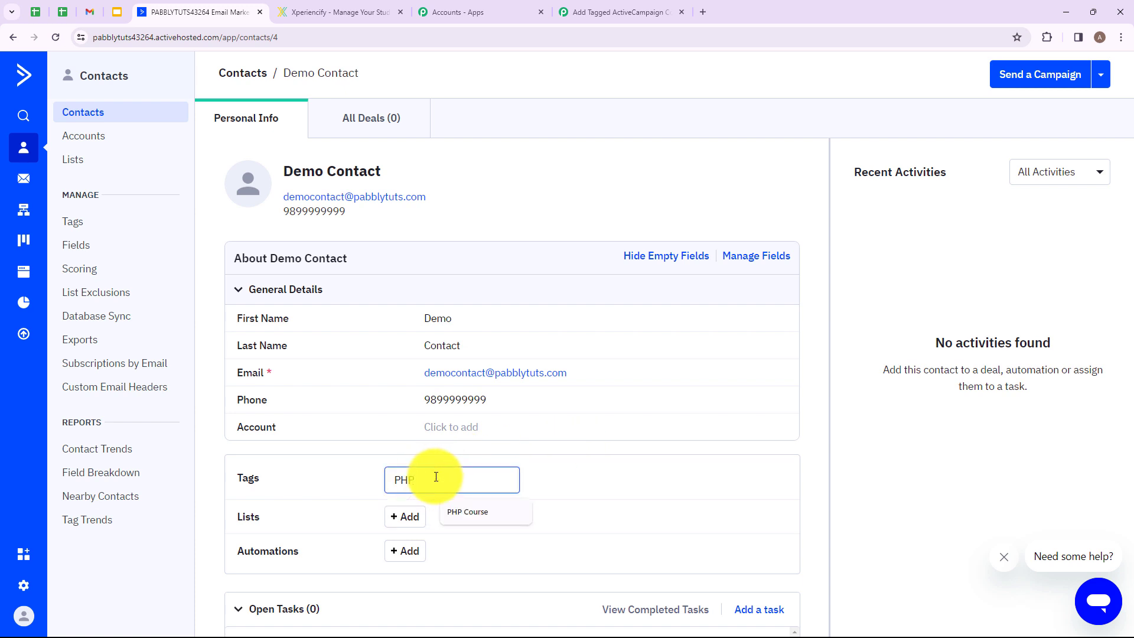
text(PHP)
click(452, 512)
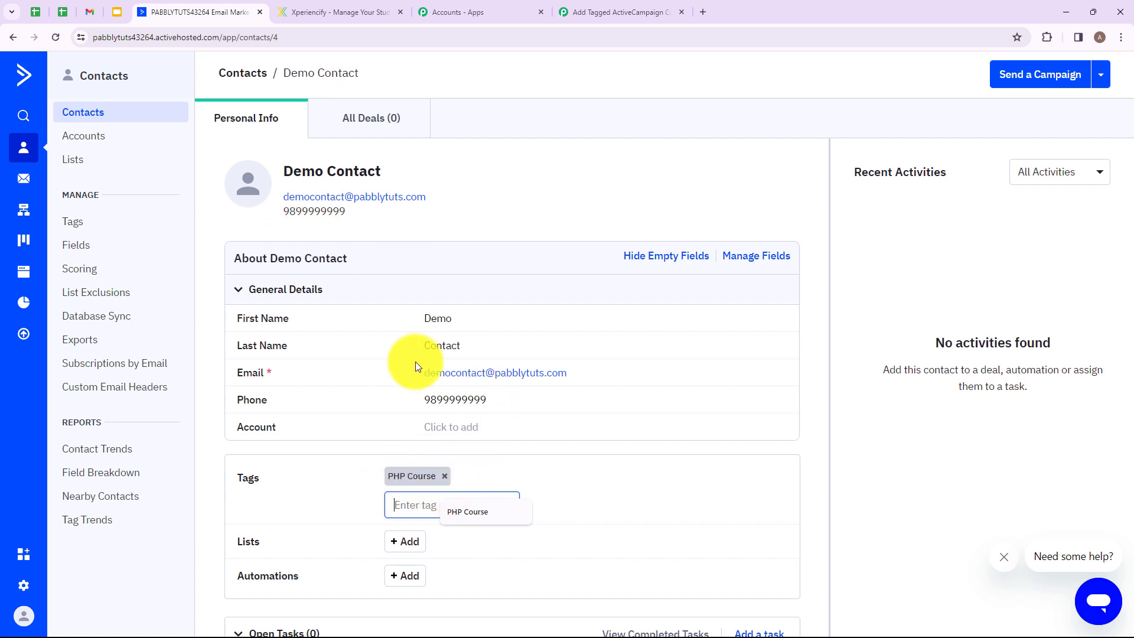
Step: Return to the Pabbly workflow and check the captured trigger response for the event type, tag and contact details
click(599, 18)
scroll(534, 236, down, 4)
scroll(544, 185, up, 1)
scroll(549, 188, down, 1)
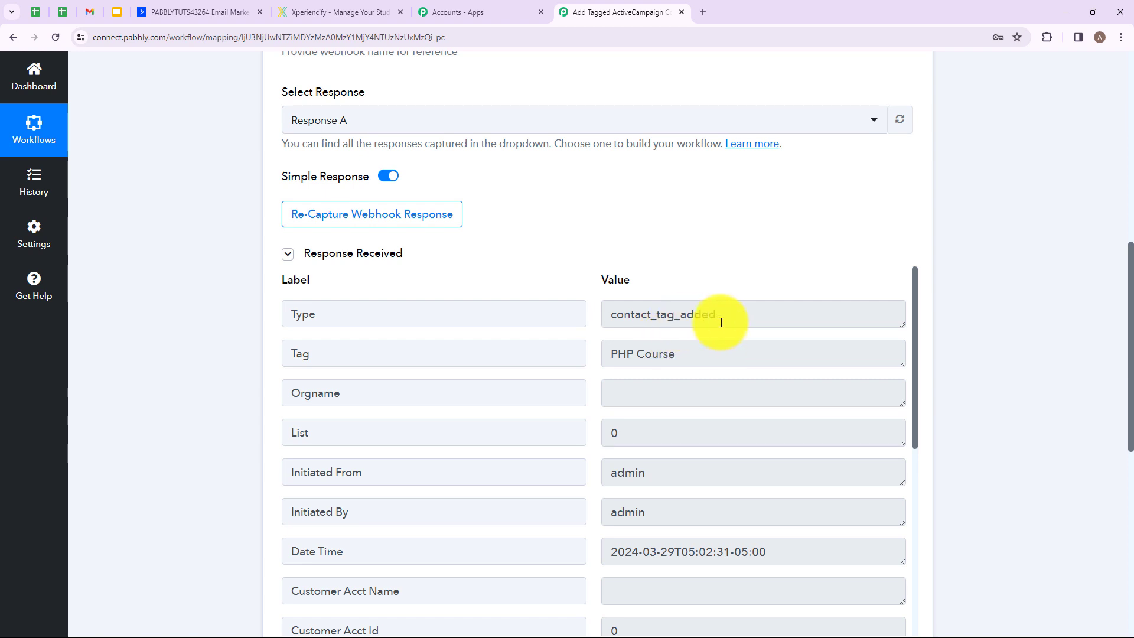
double_click(665, 315)
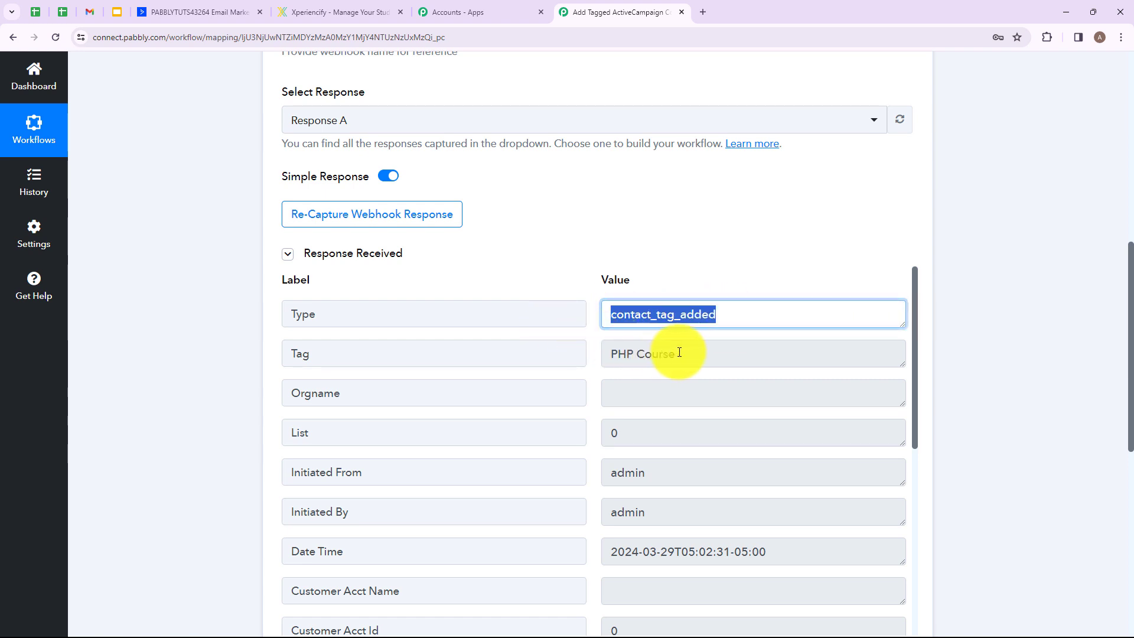
scroll(682, 353, down, 1)
double_click(679, 297)
scroll(749, 430, down, 5)
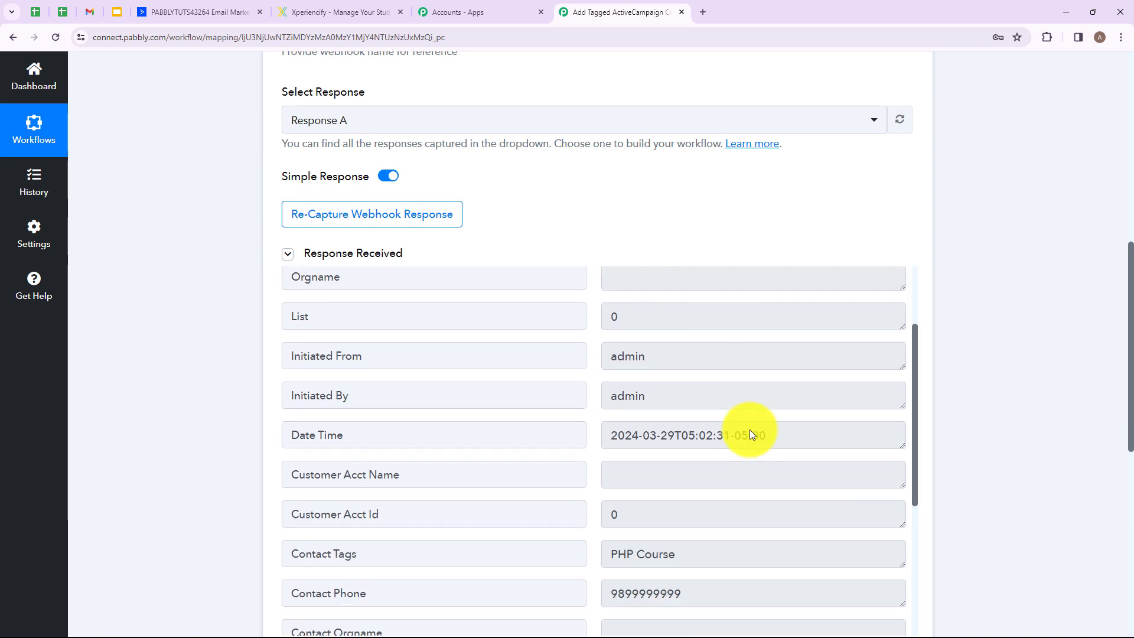
double_click(706, 333)
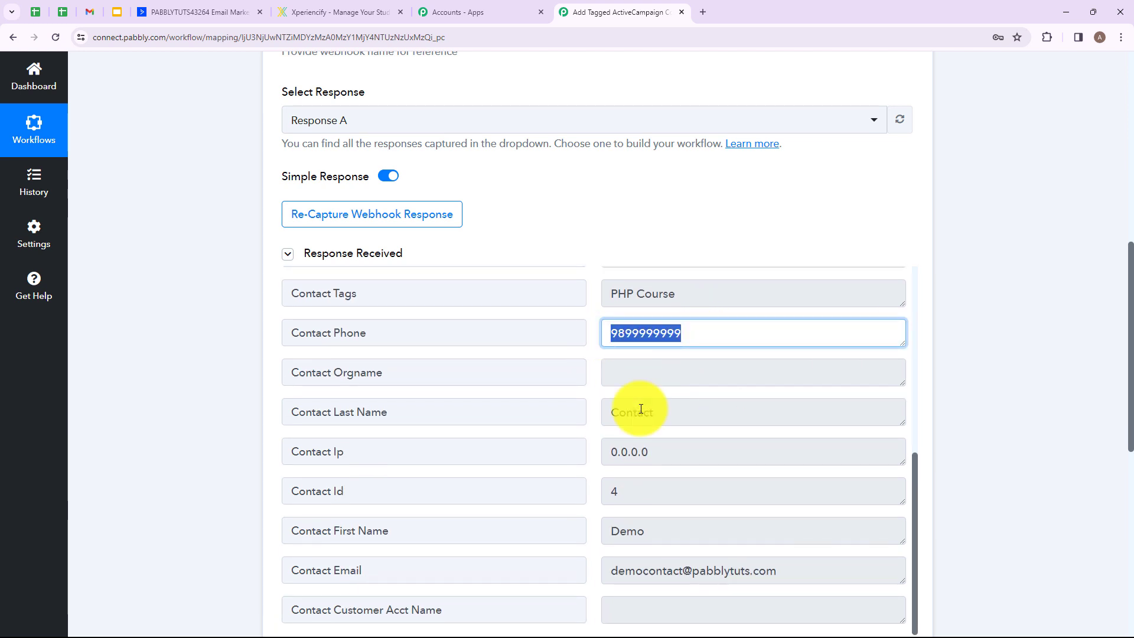
double_click(618, 408)
scroll(687, 374, down, 3)
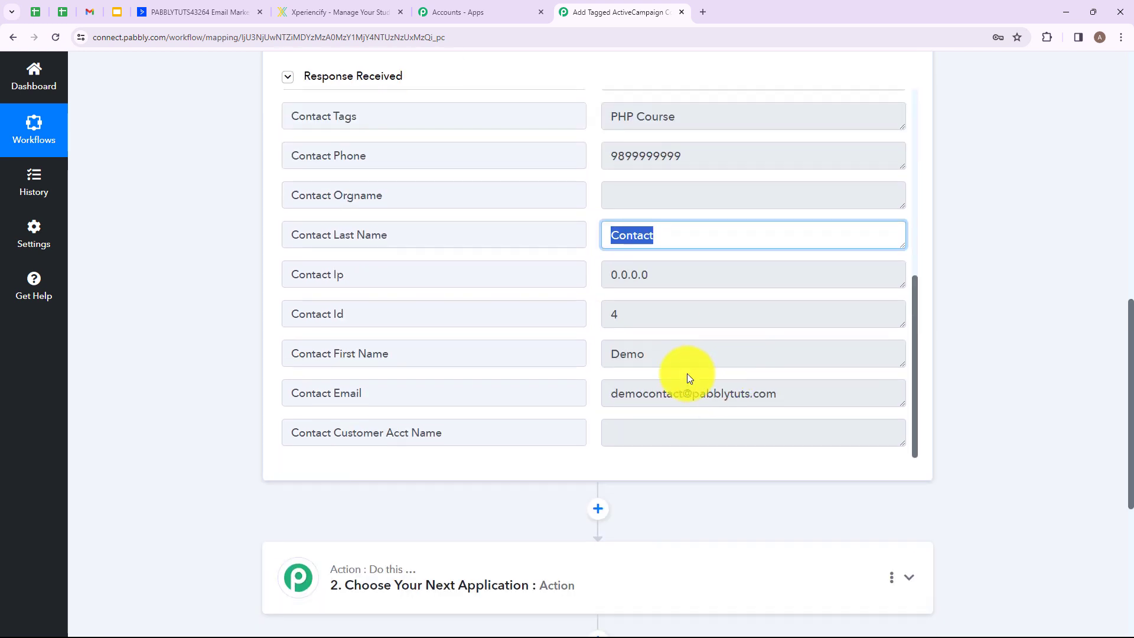
double_click(666, 357)
scroll(620, 426, down, 2)
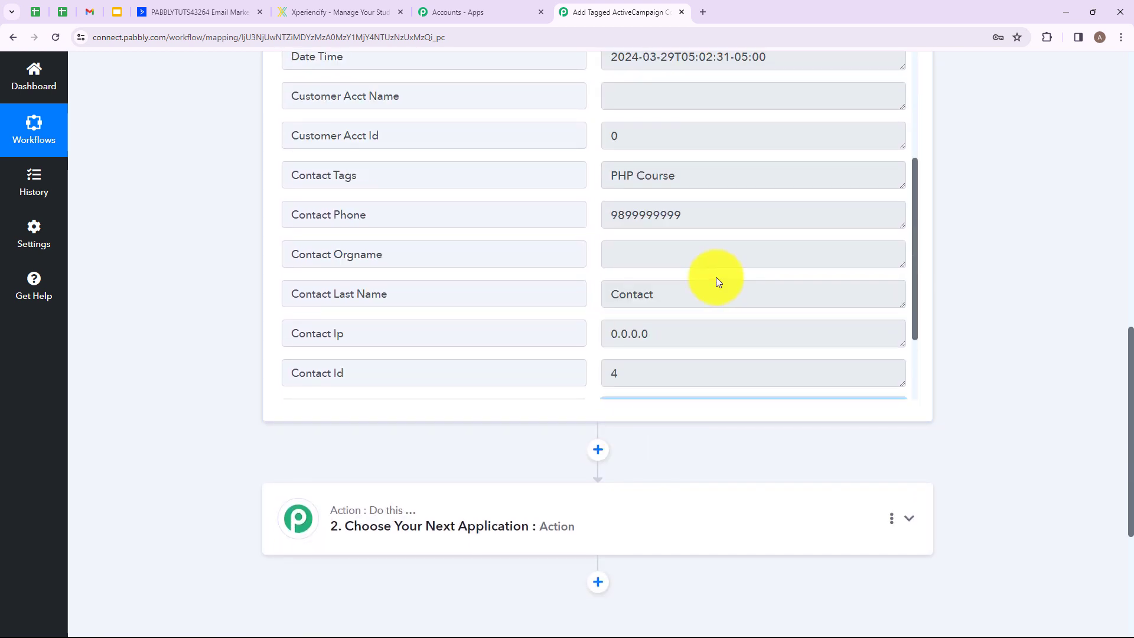
scroll(726, 292, down, 3)
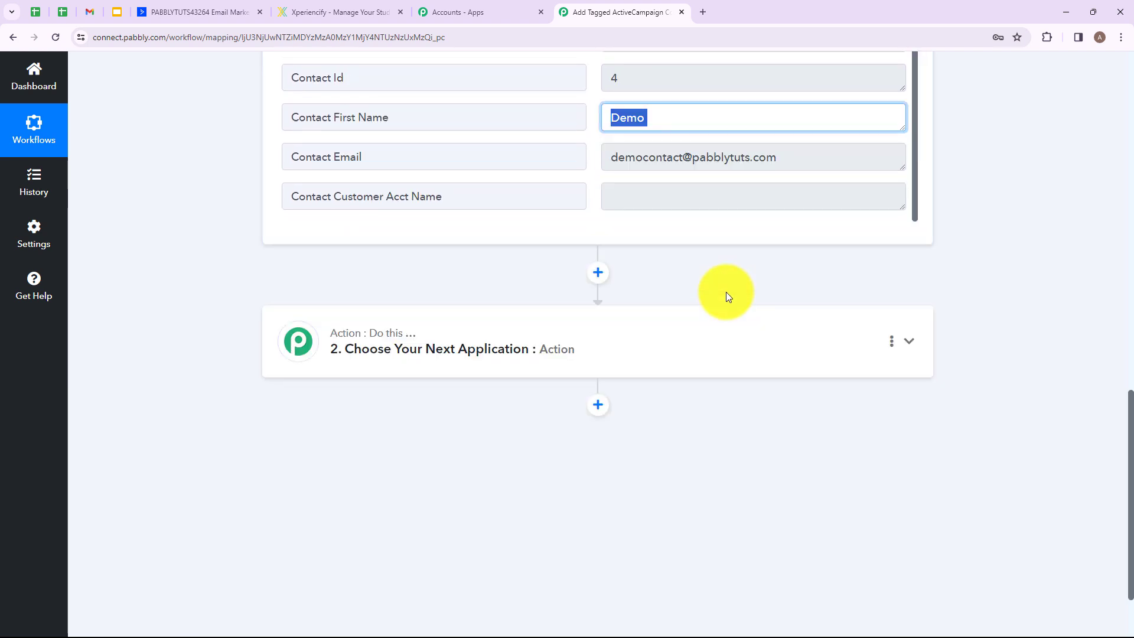
Step: Open the workflow's second step, search the action apps for Xperiencify and choose it
click(724, 331)
scroll(463, 301, up, 4)
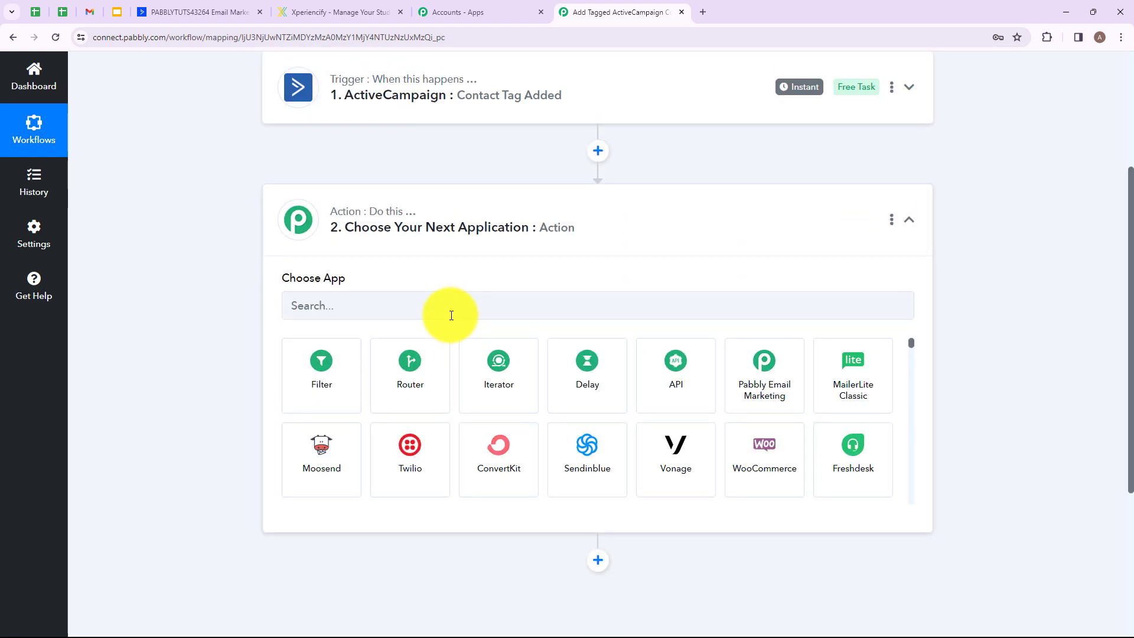
click(460, 307)
text(X)
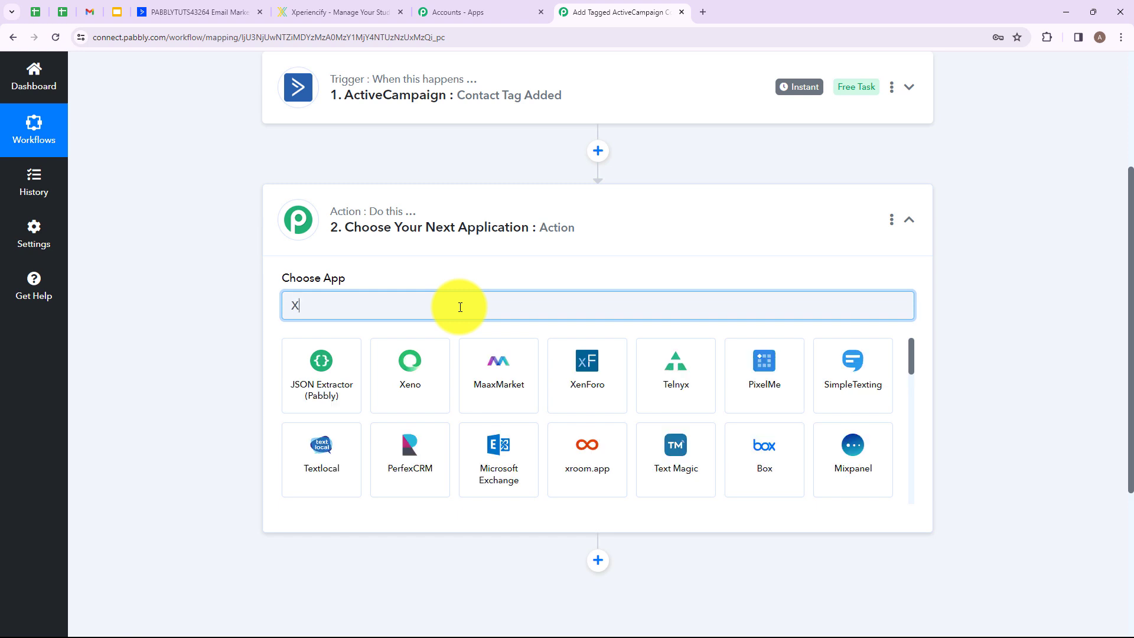
text(periencify)
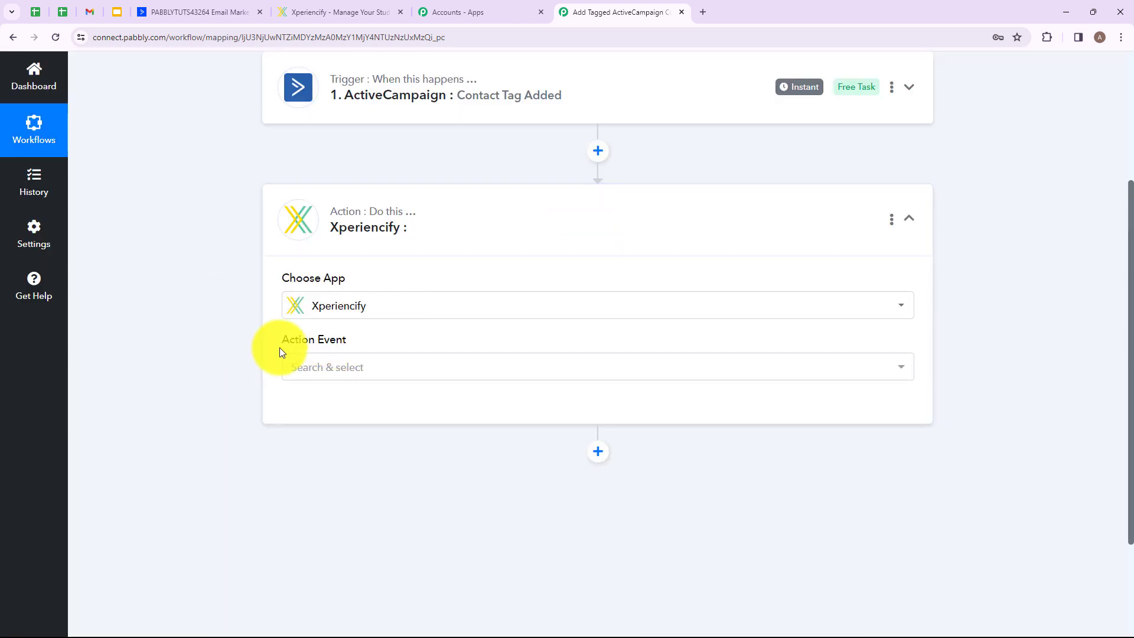
Step: Set the Xperiencify action event to Add Student to a Course
click(359, 377)
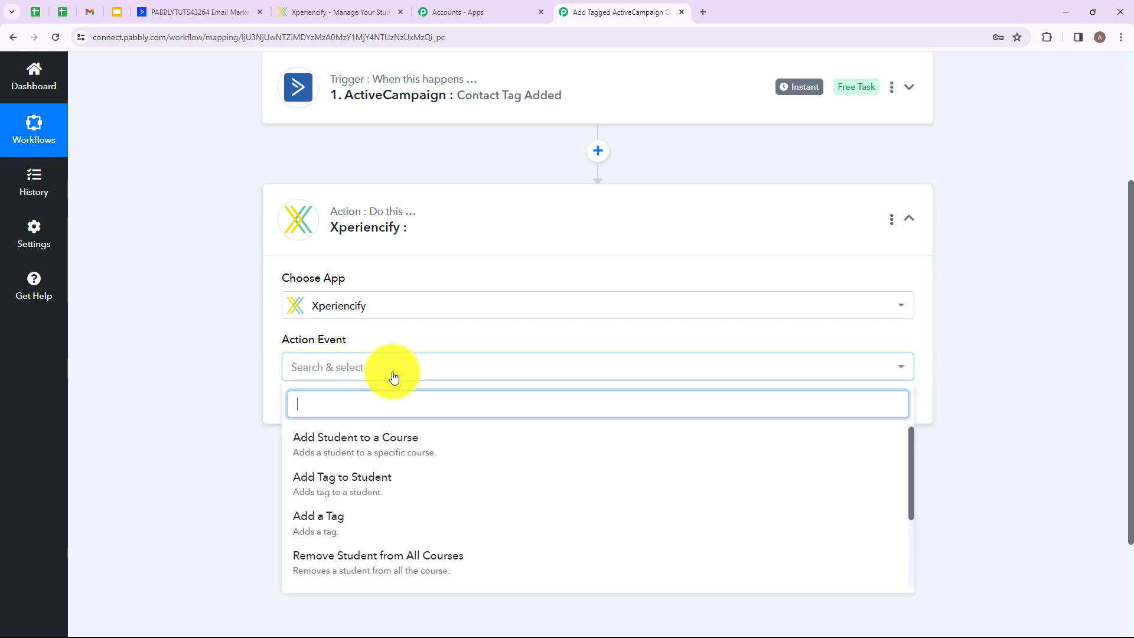
scroll(413, 331, down, 2)
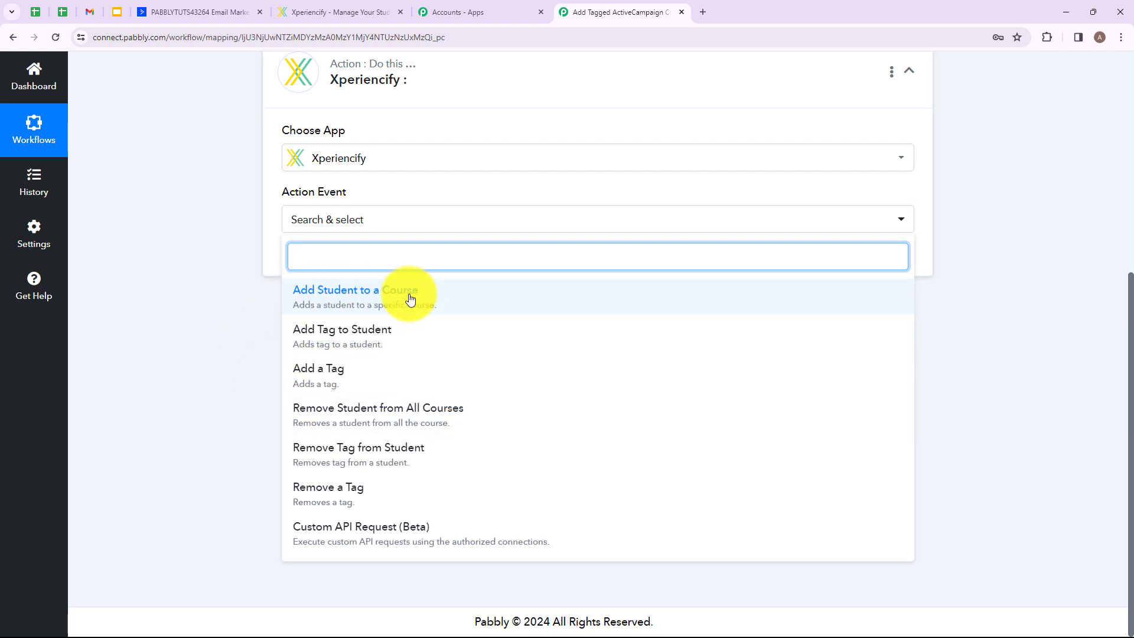
click(452, 300)
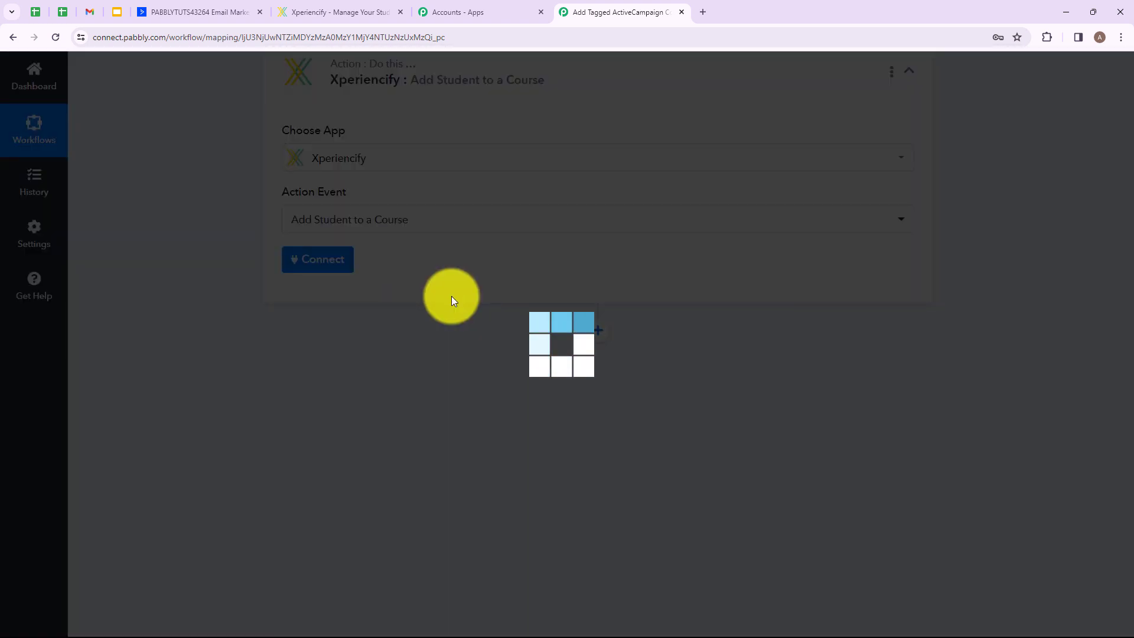
scroll(452, 300, up, 3)
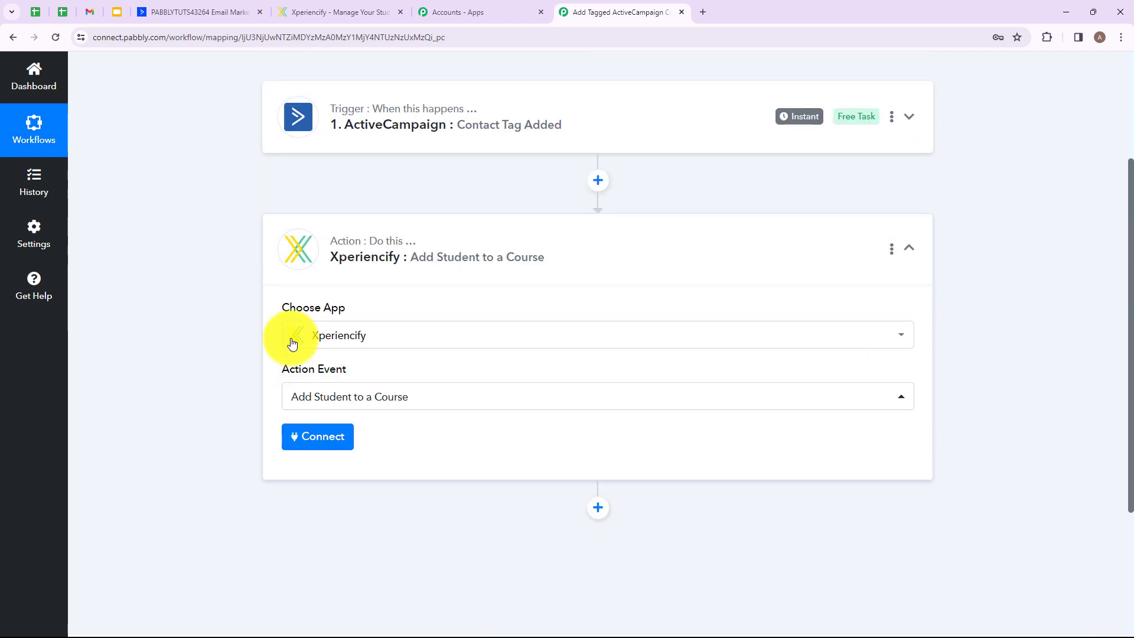
Step: Add a new Xperiencify connection using the API key from the Xperiencify account's Advanced settings, and save it
click(306, 444)
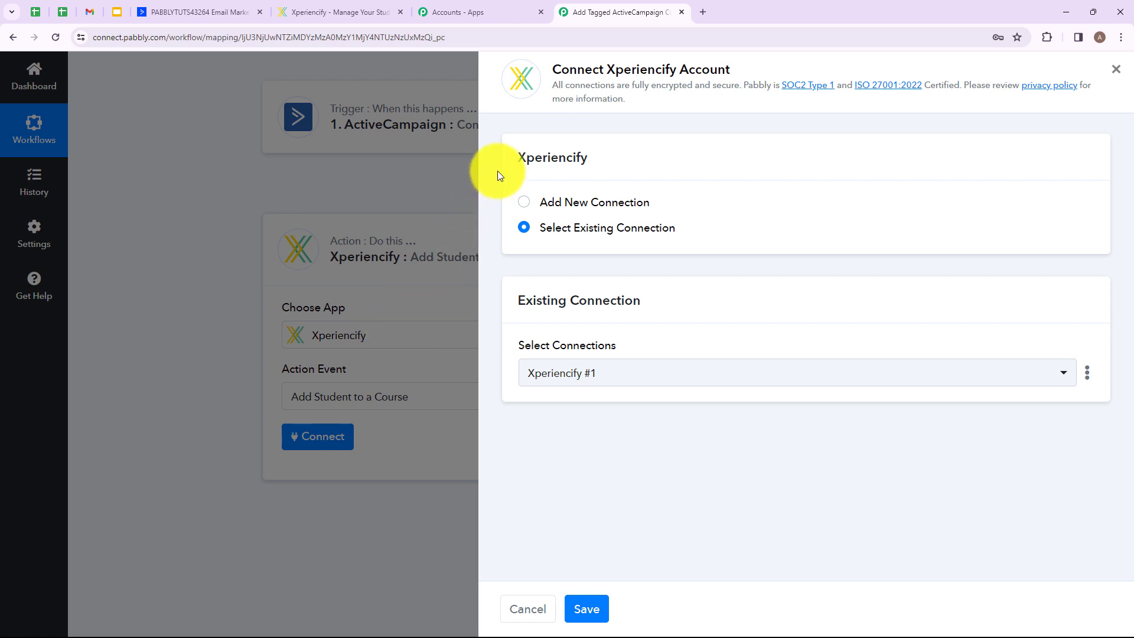
click(525, 203)
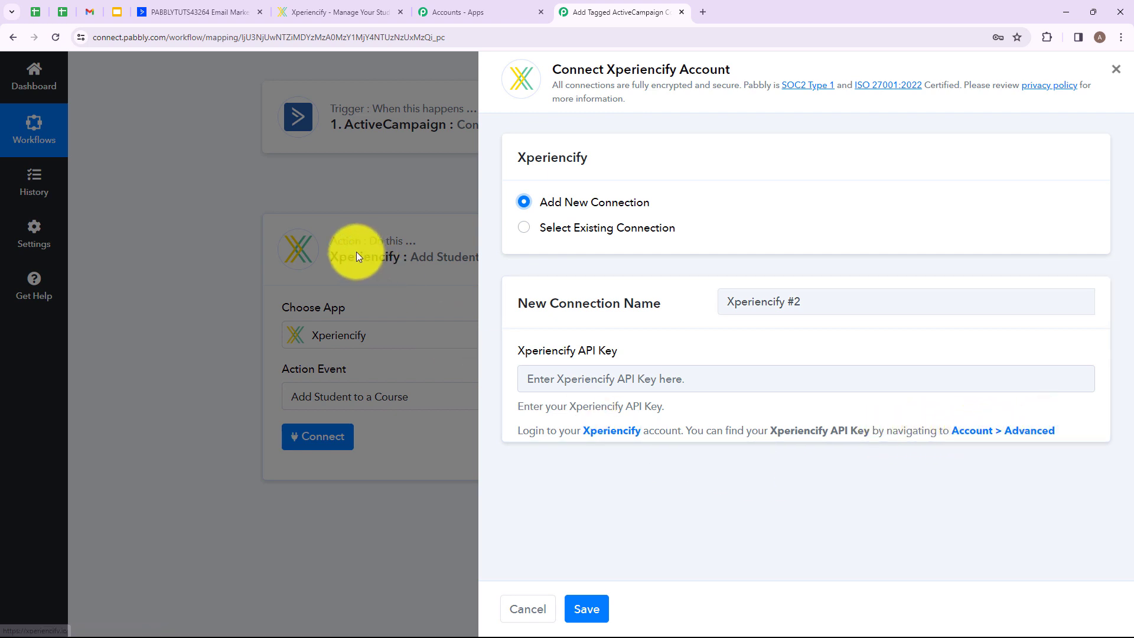
click(342, 11)
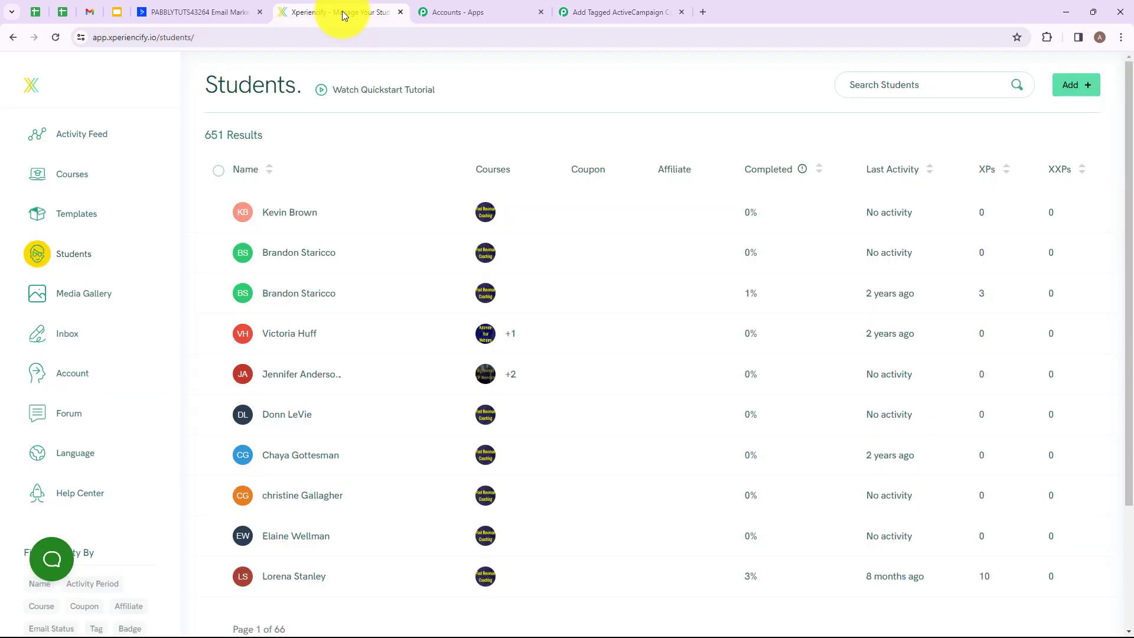
click(55, 374)
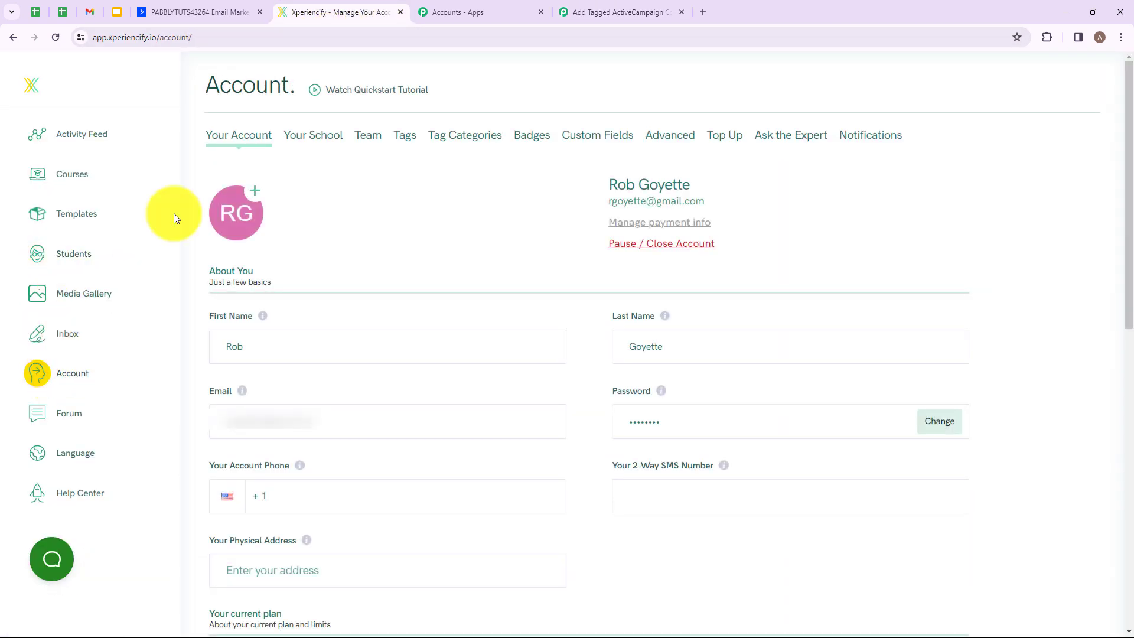
click(674, 135)
scroll(455, 264, down, 5)
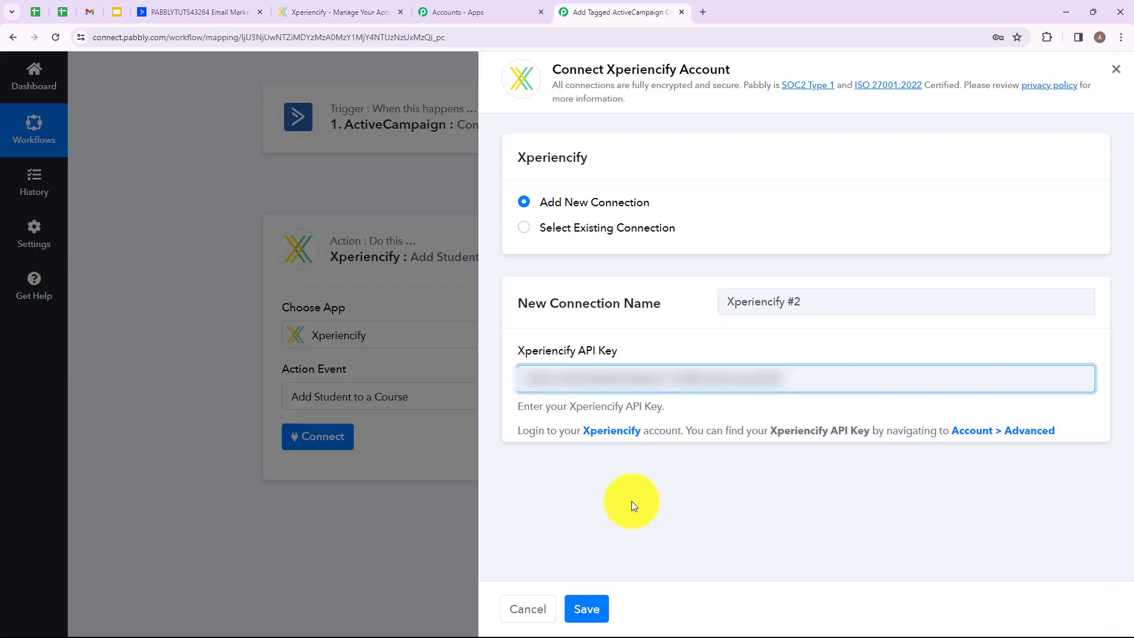
click(585, 609)
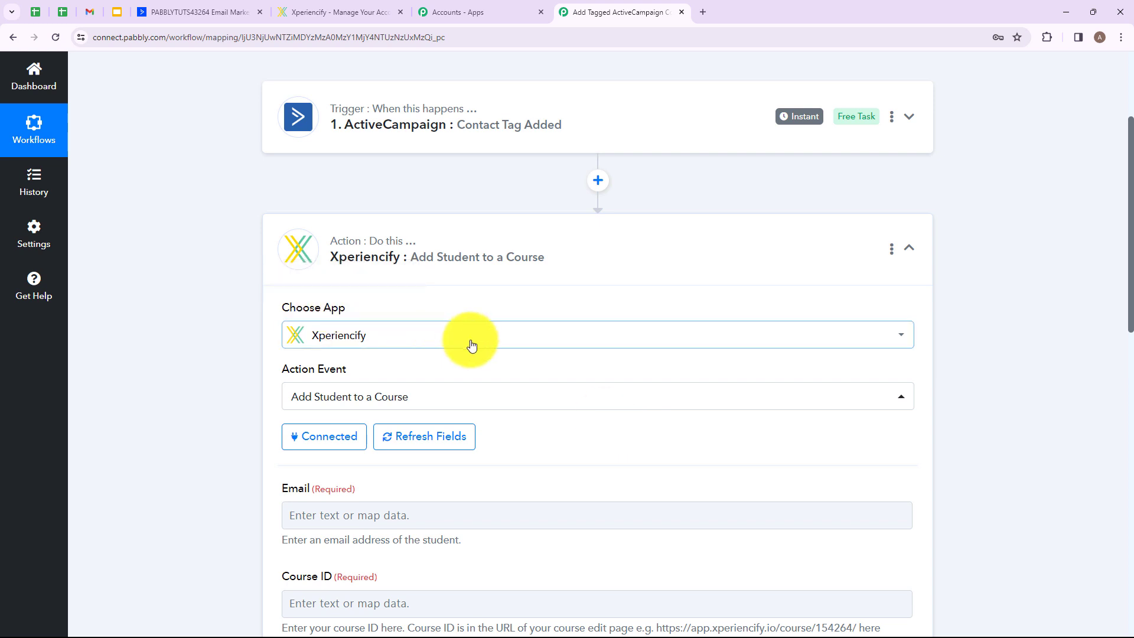
Step: Review the student fields required by the Add Student to a Course action
scroll(463, 342, down, 4)
scroll(475, 361, down, 2)
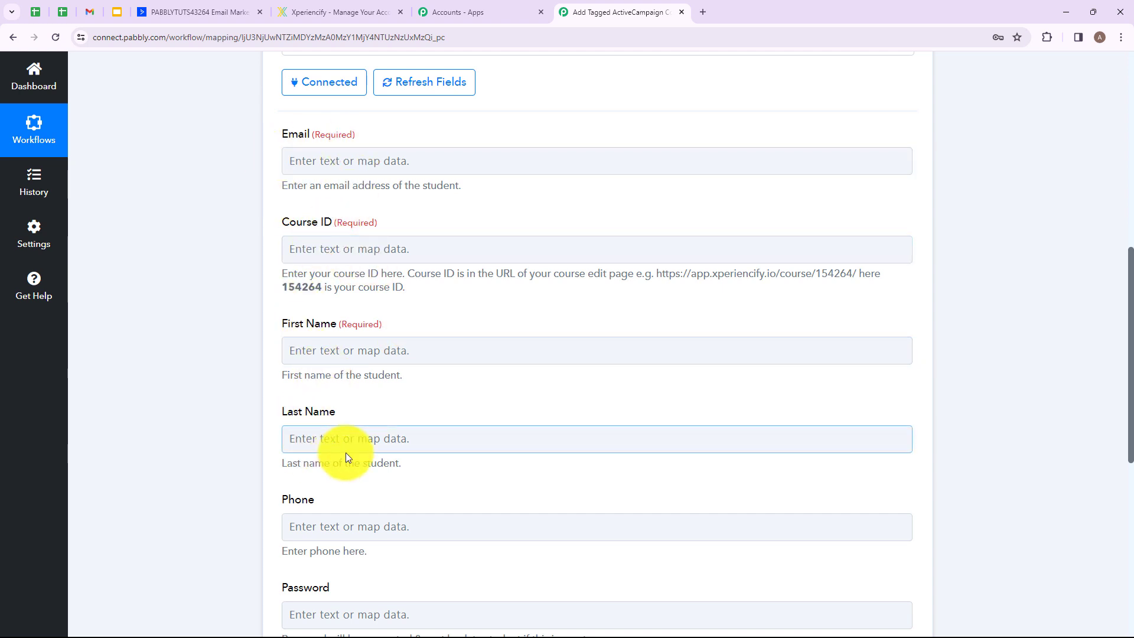
scroll(358, 476, down, 1)
scroll(402, 437, down, 3)
scroll(461, 278, up, 5)
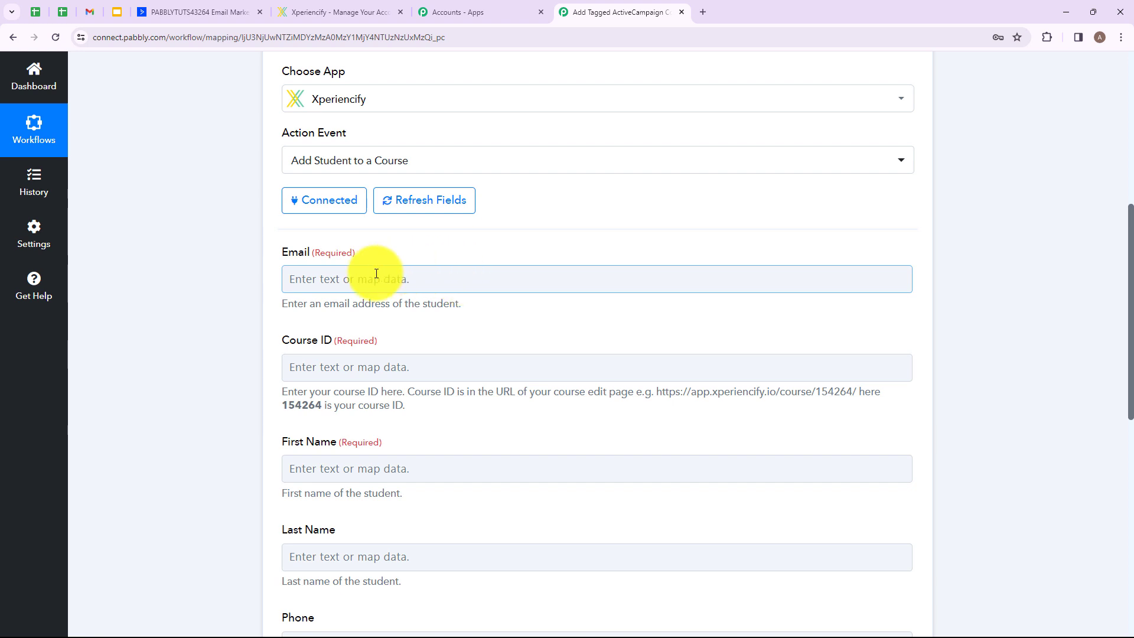
Step: Map the student's Email field to Contact Email from the ActiveCampaign trigger data
click(319, 278)
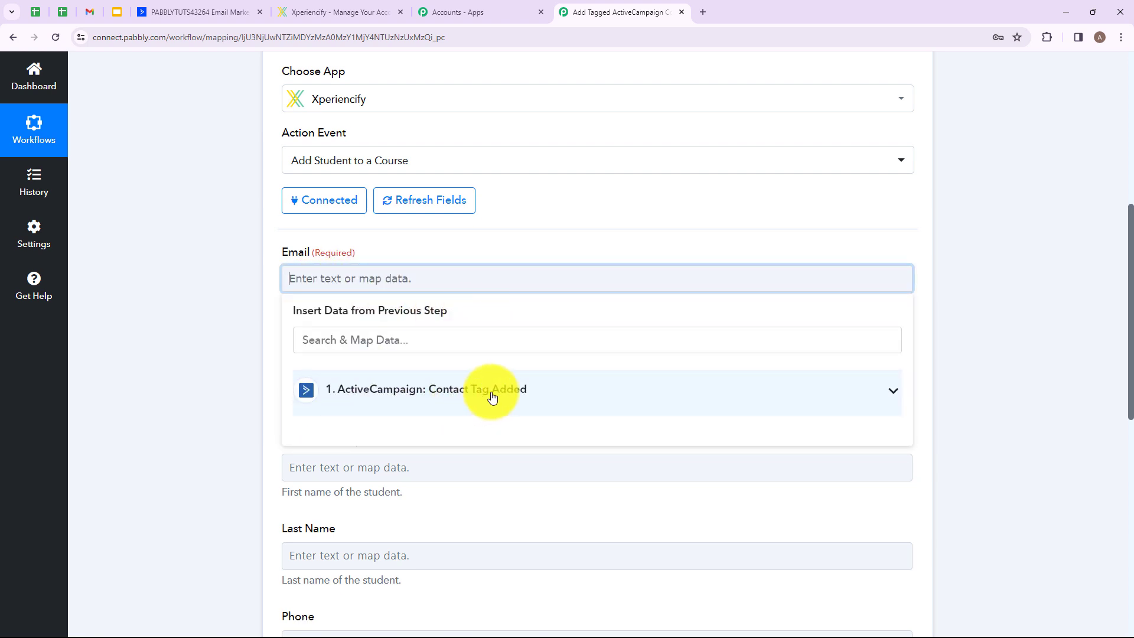
click(380, 397)
scroll(486, 514, down, 3)
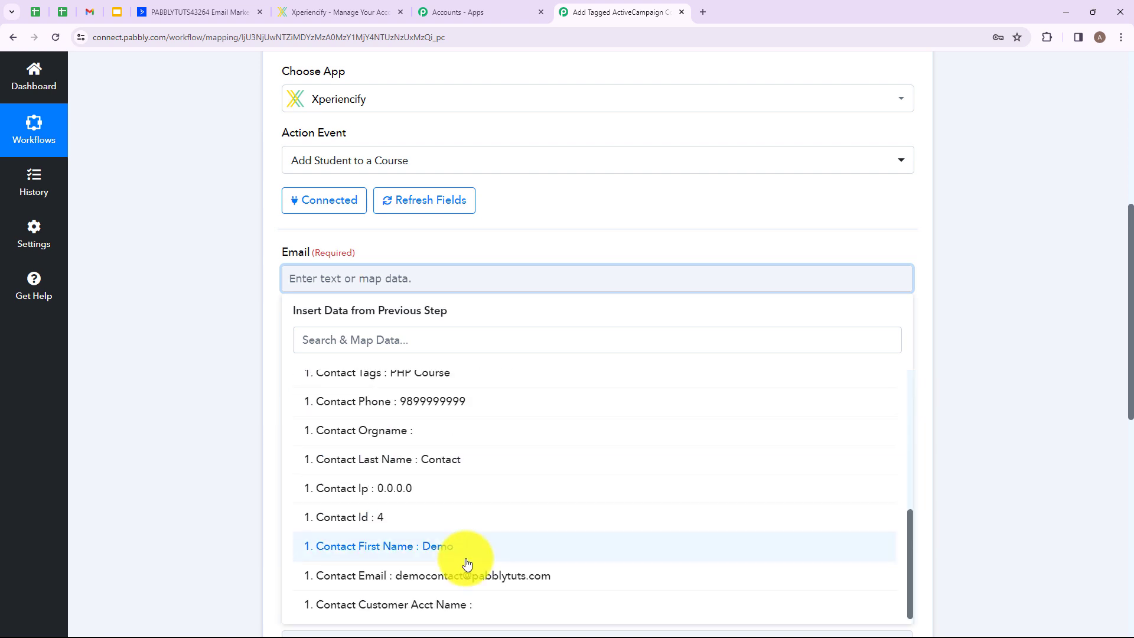
click(504, 578)
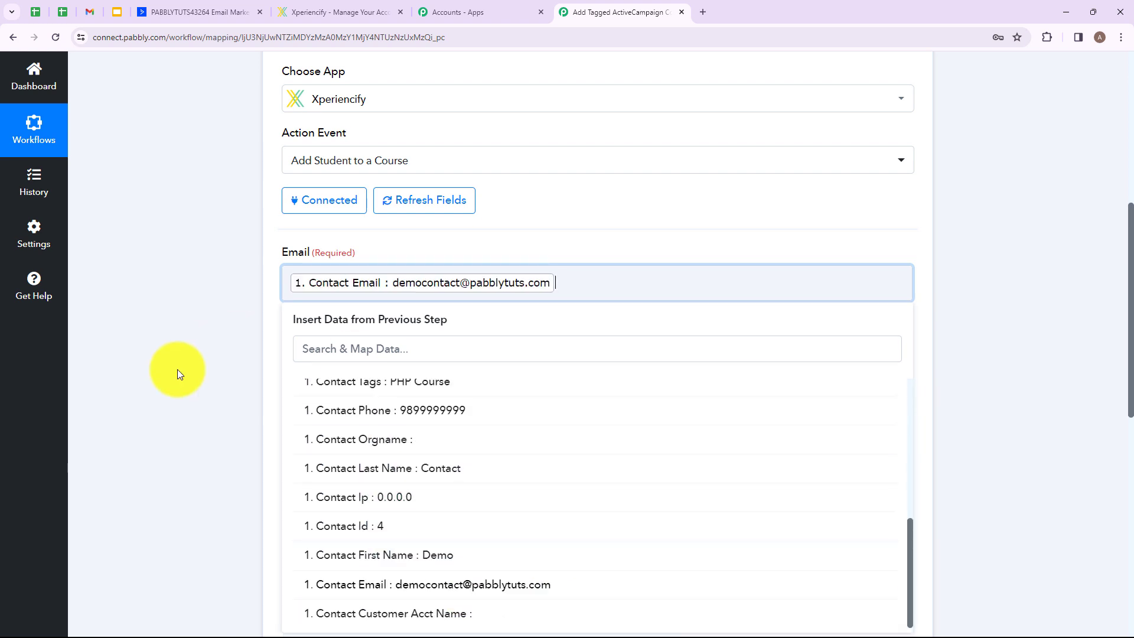
click(236, 384)
Step: Check the Course ID hint, and insert a Lookup Table action between the ActiveCampaign trigger and the Xperiencify step
scroll(257, 357, down, 1)
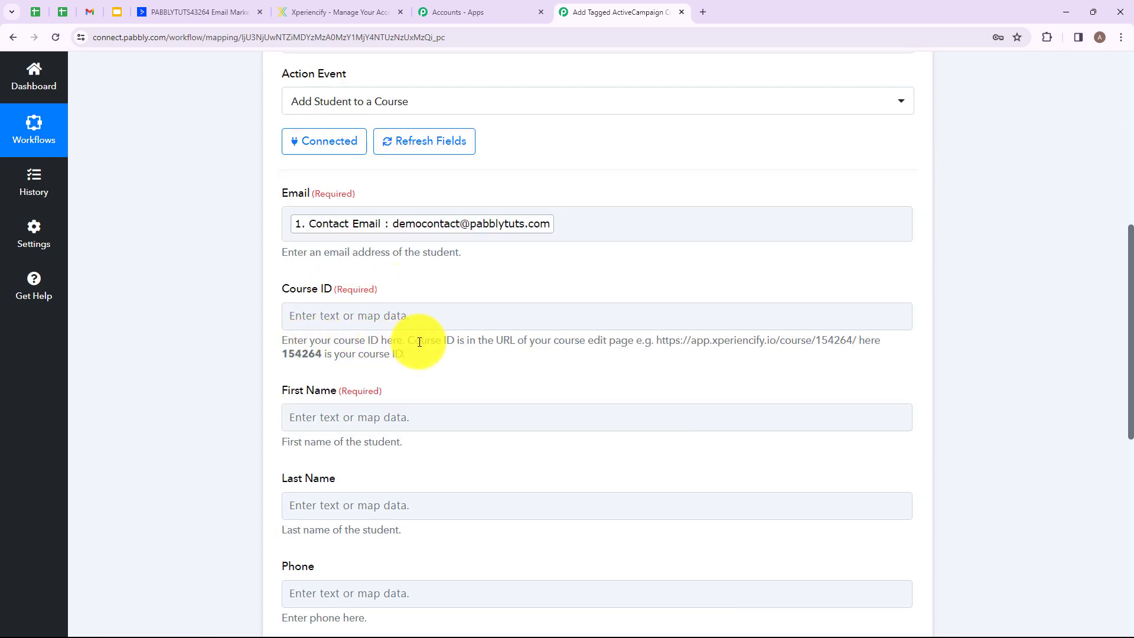
drag(421, 342, 860, 340)
click(891, 336)
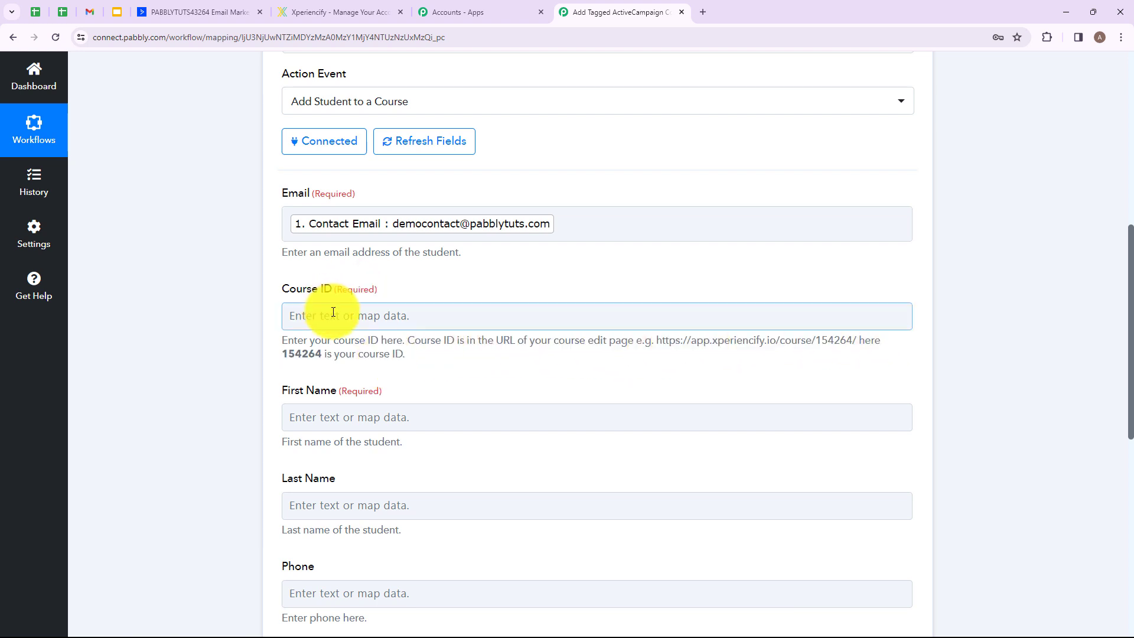
scroll(557, 278, up, 8)
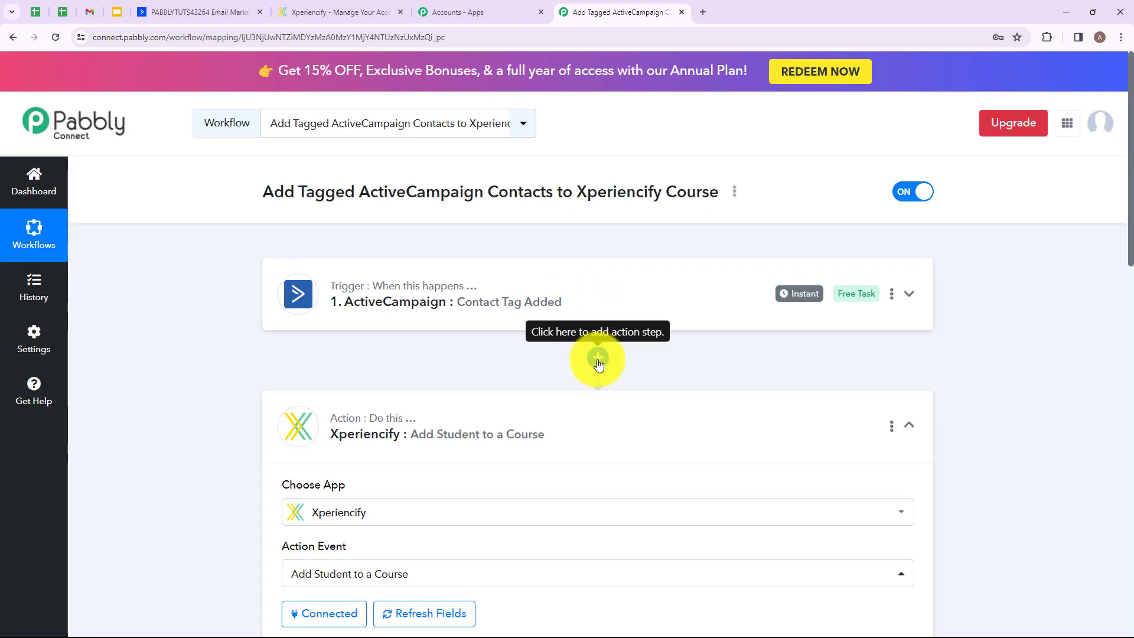
click(598, 360)
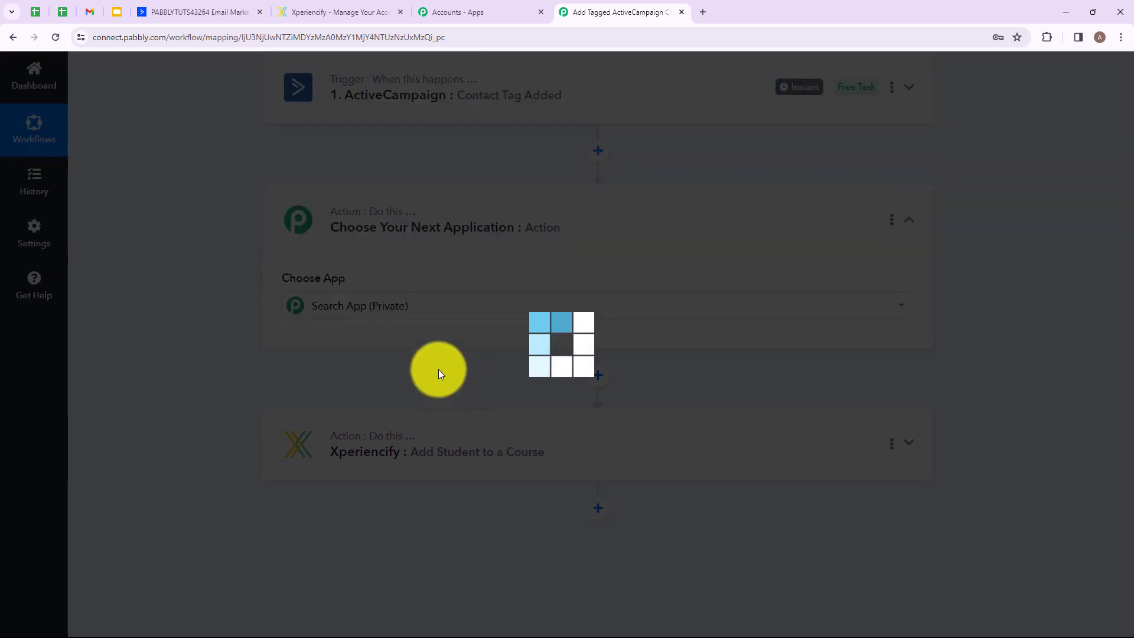
text(Loo)
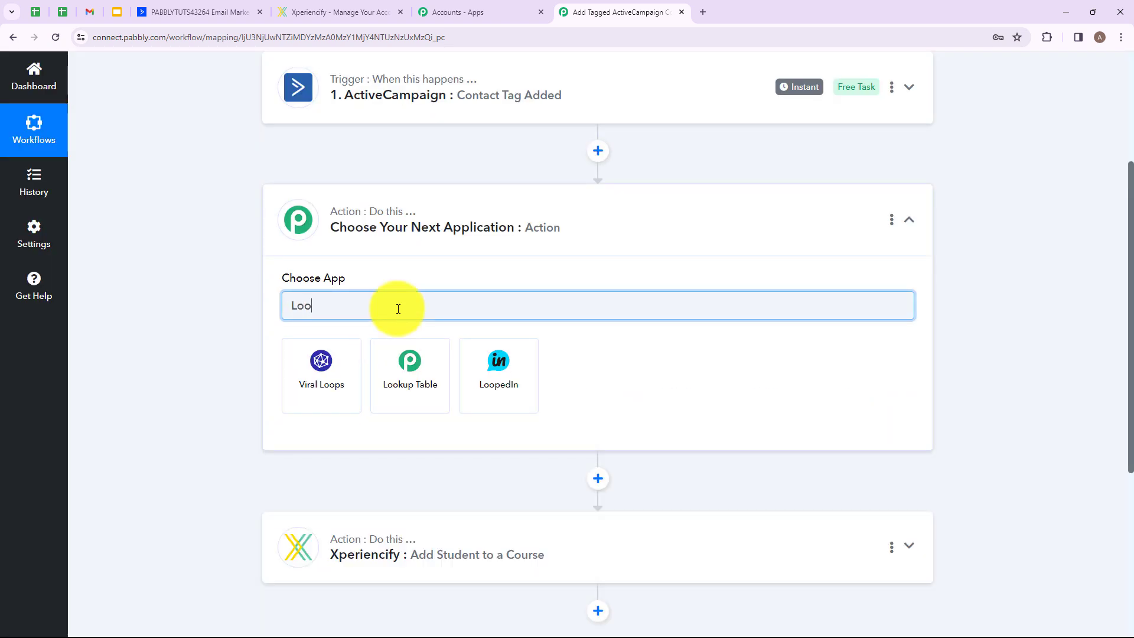
click(421, 385)
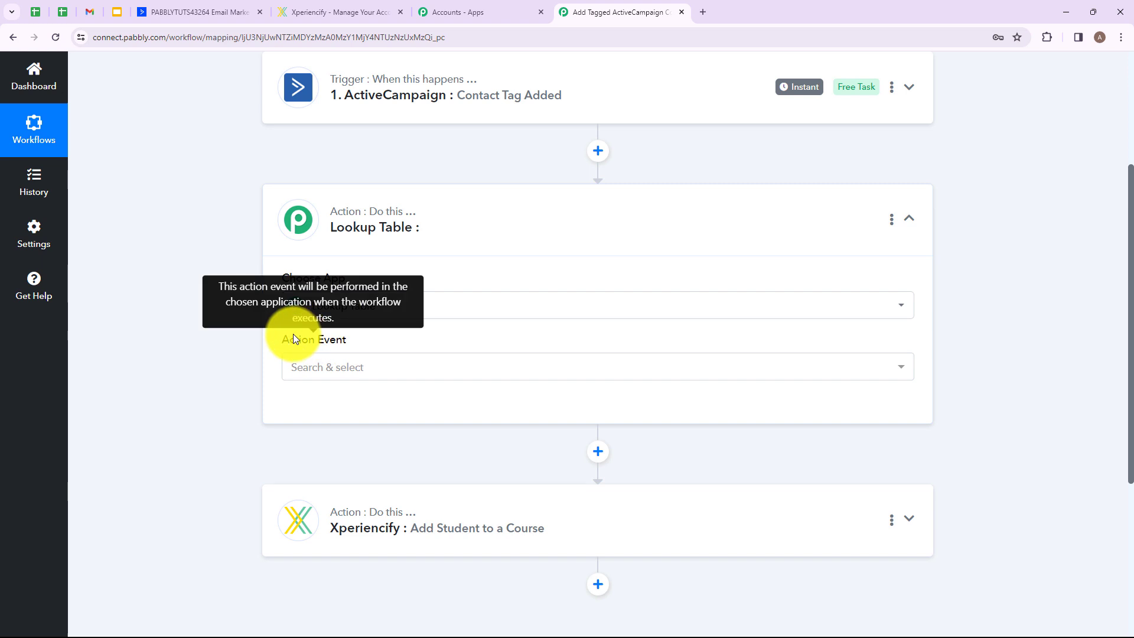
Step: Set the Lookup Table step's action event to Lookup Table and connect it
click(390, 364)
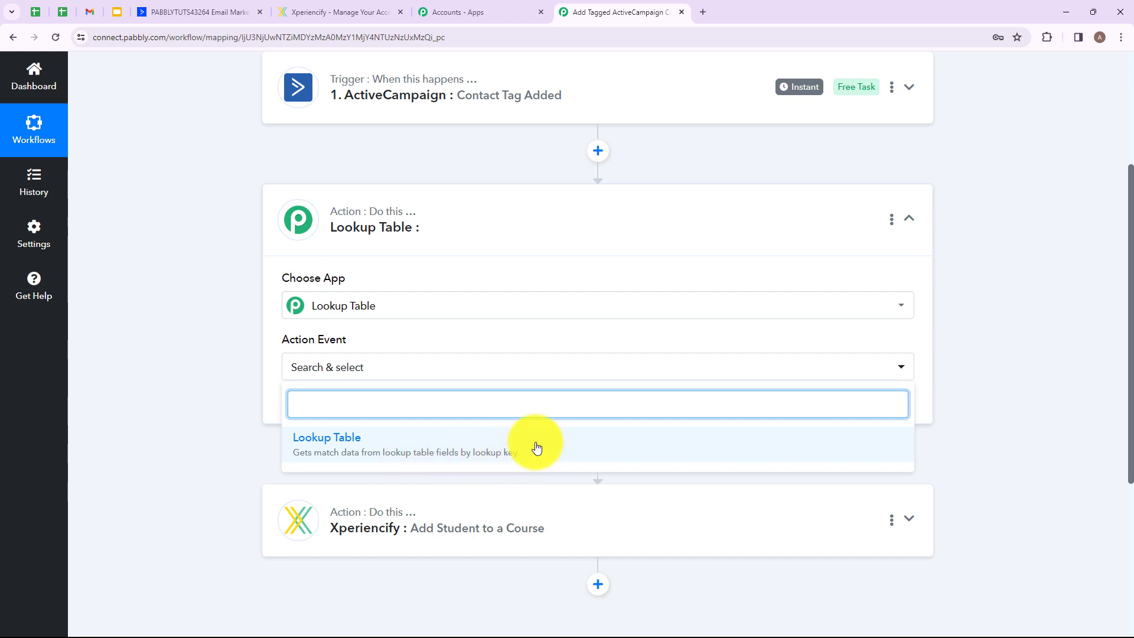
click(312, 448)
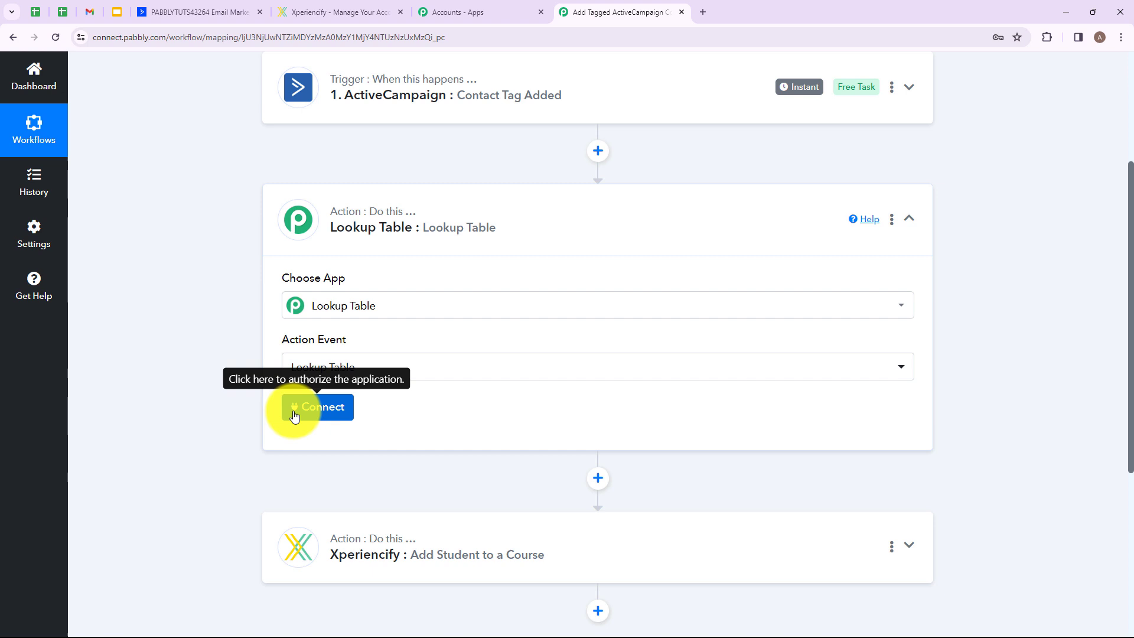
click(302, 411)
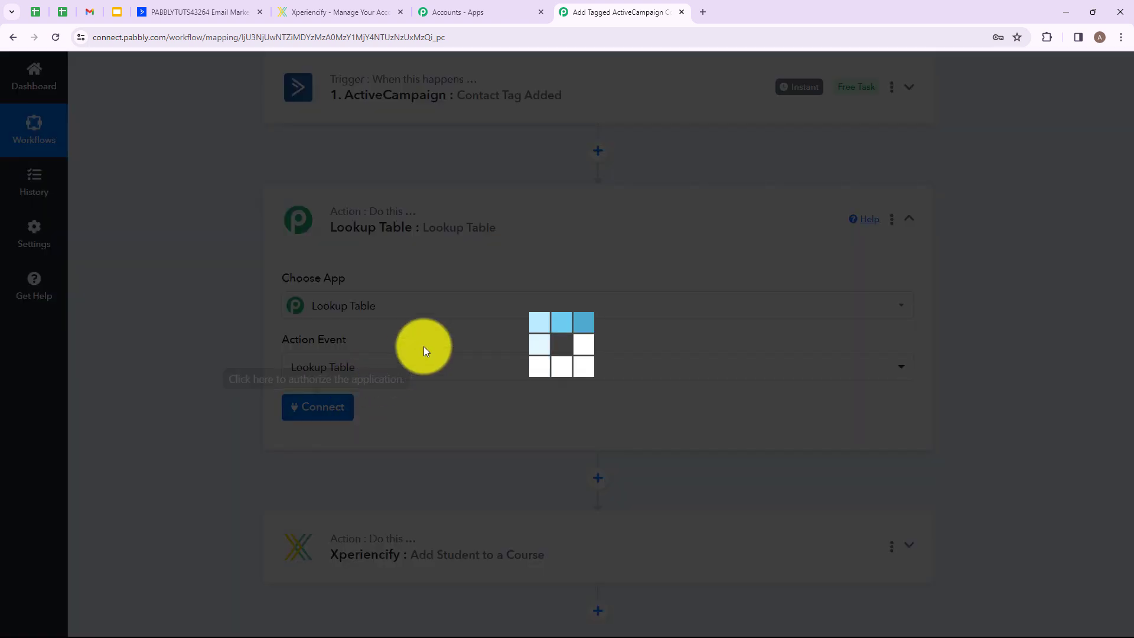
Step: Map the Lookup Key to the Tag value from the ActiveCampaign trigger data
scroll(331, 231, down, 4)
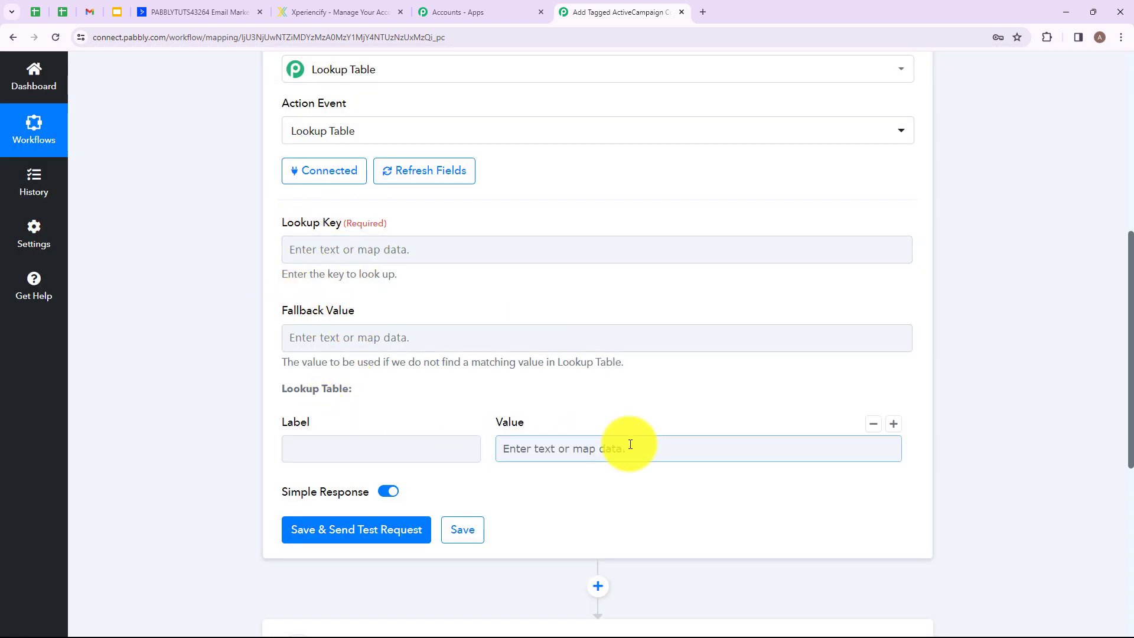
scroll(362, 372, up, 2)
click(364, 370)
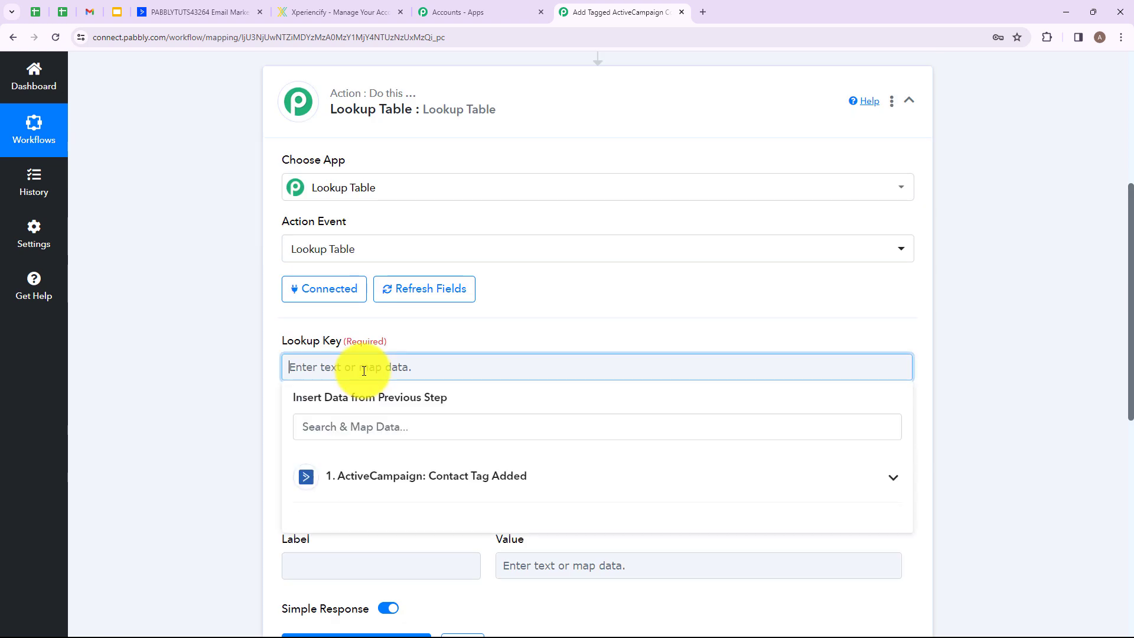
click(360, 474)
click(372, 544)
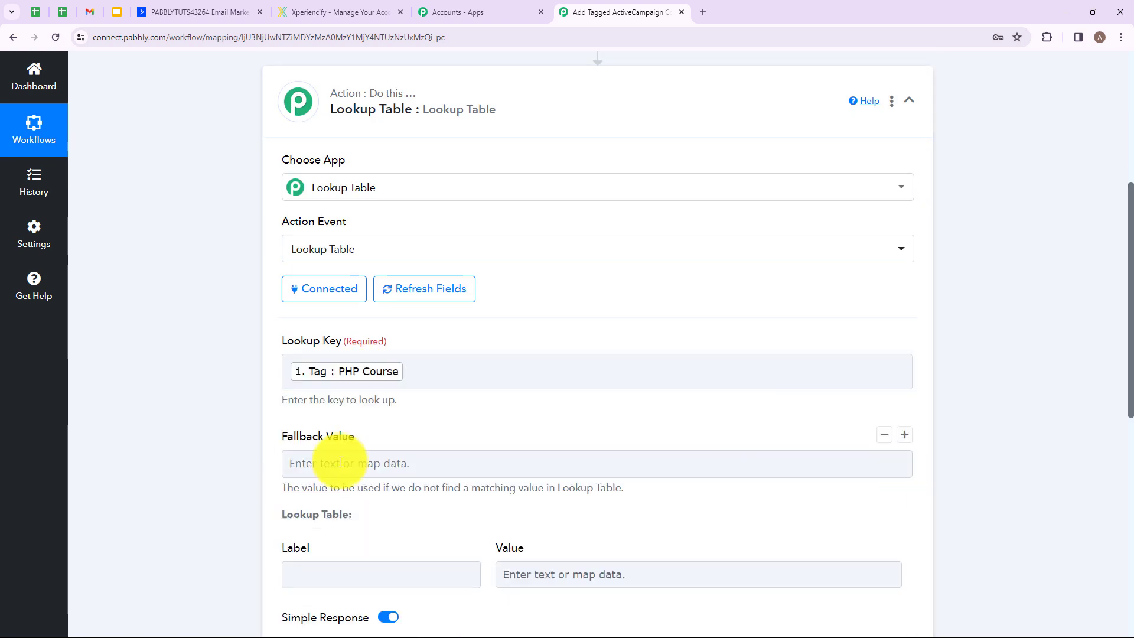
Step: Enter PHP Course as the label of the first lookup table row
scroll(462, 384, down, 3)
scroll(387, 323, up, 1)
click(387, 324)
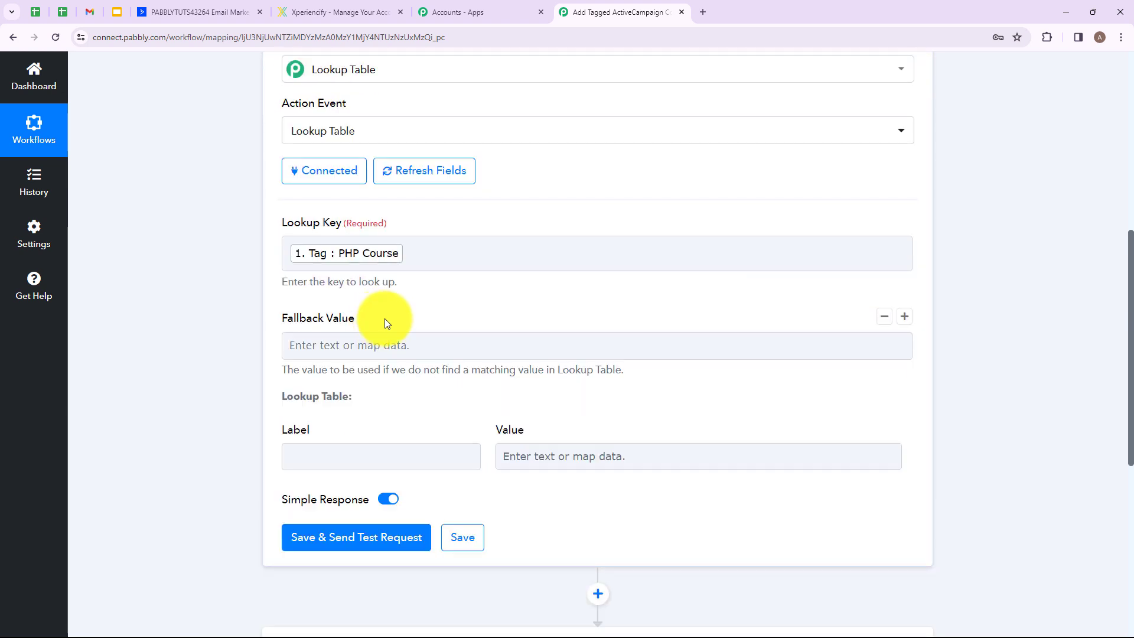
scroll(387, 323, down, 2)
scroll(385, 317, down, 1)
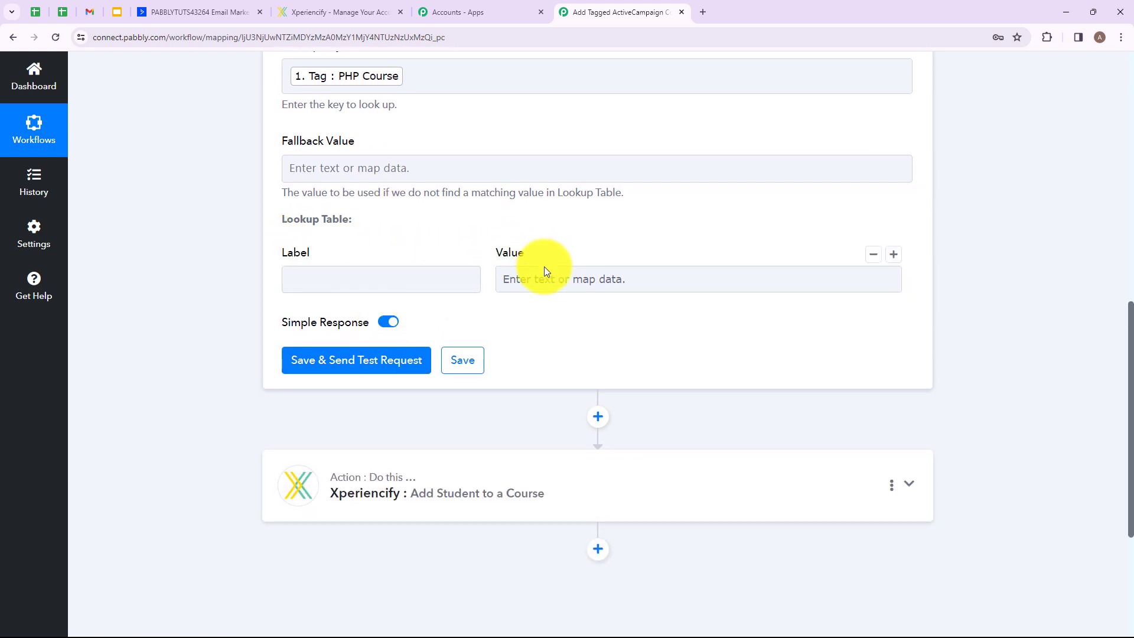
click(368, 277)
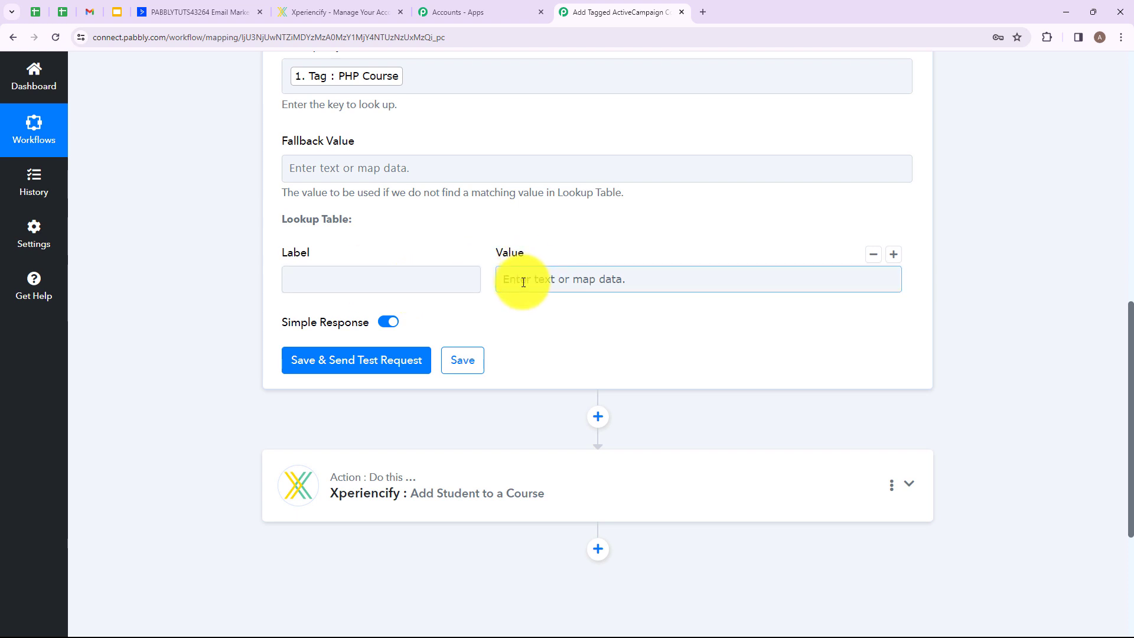
click(385, 283)
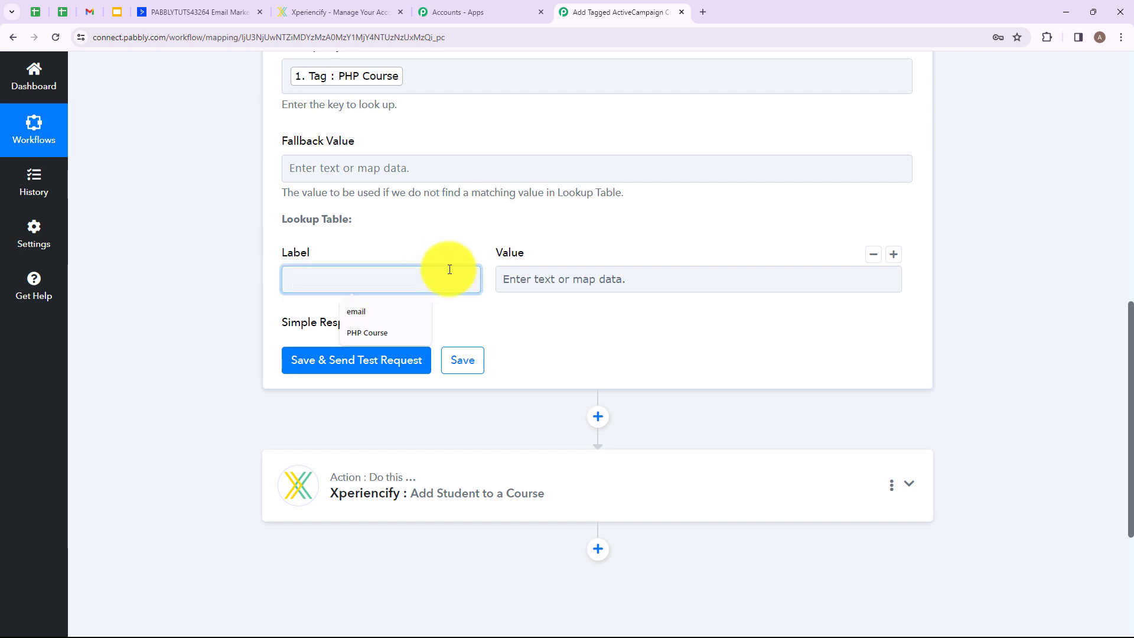
text(Ph)
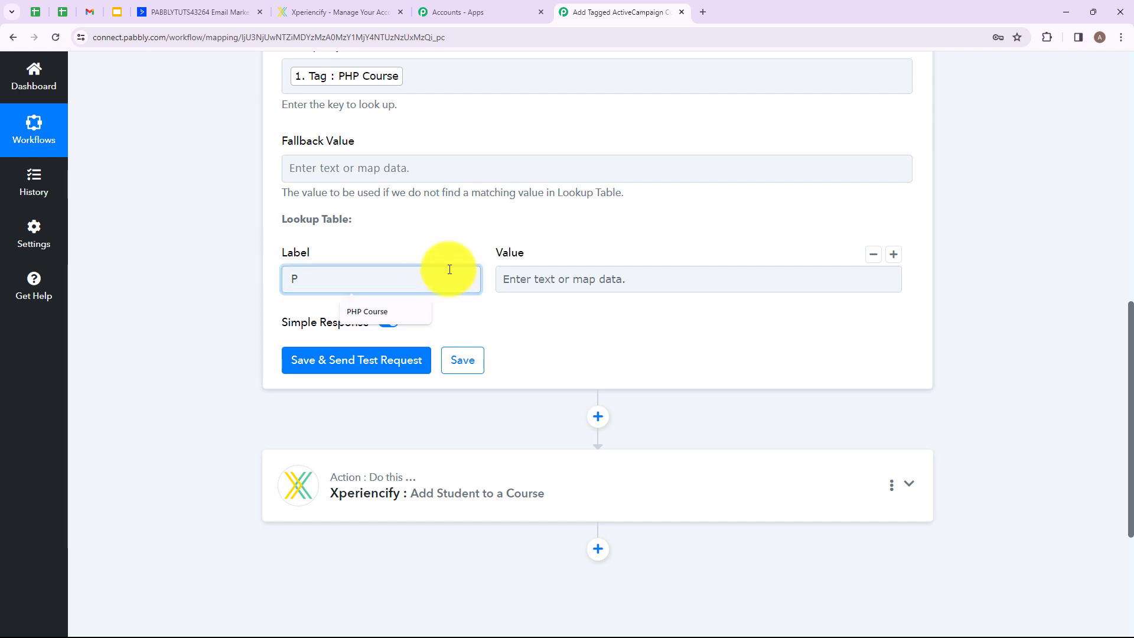
key(Down)
key(Return)
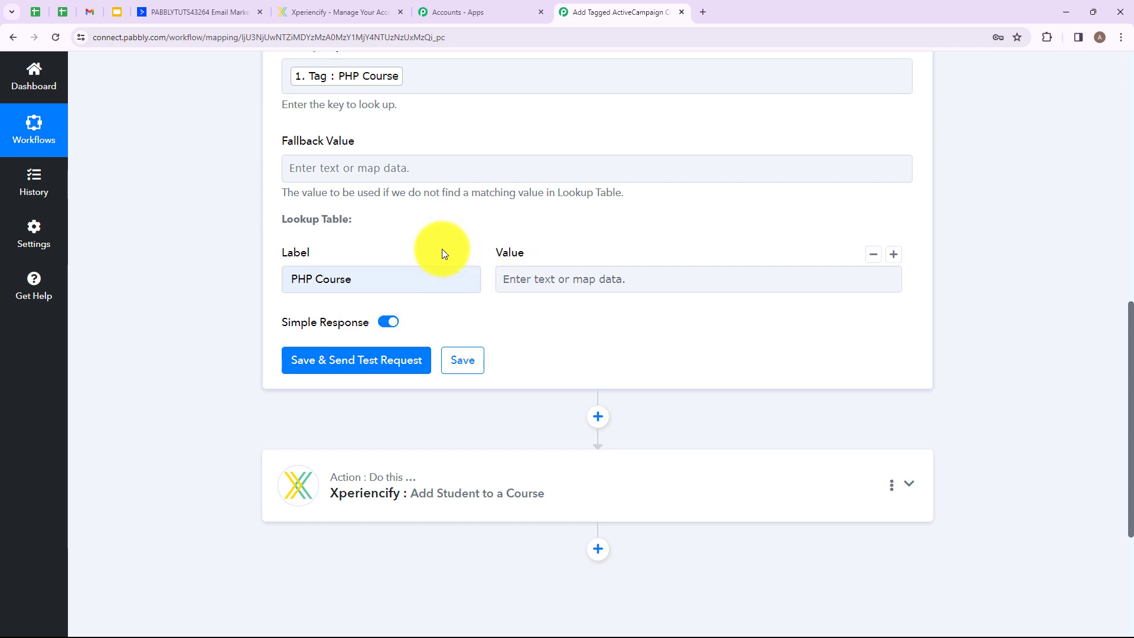
Step: Switch to Xperiencify, open the Online PHP Course for Beginners and copy the course ID from its URL
click(325, 9)
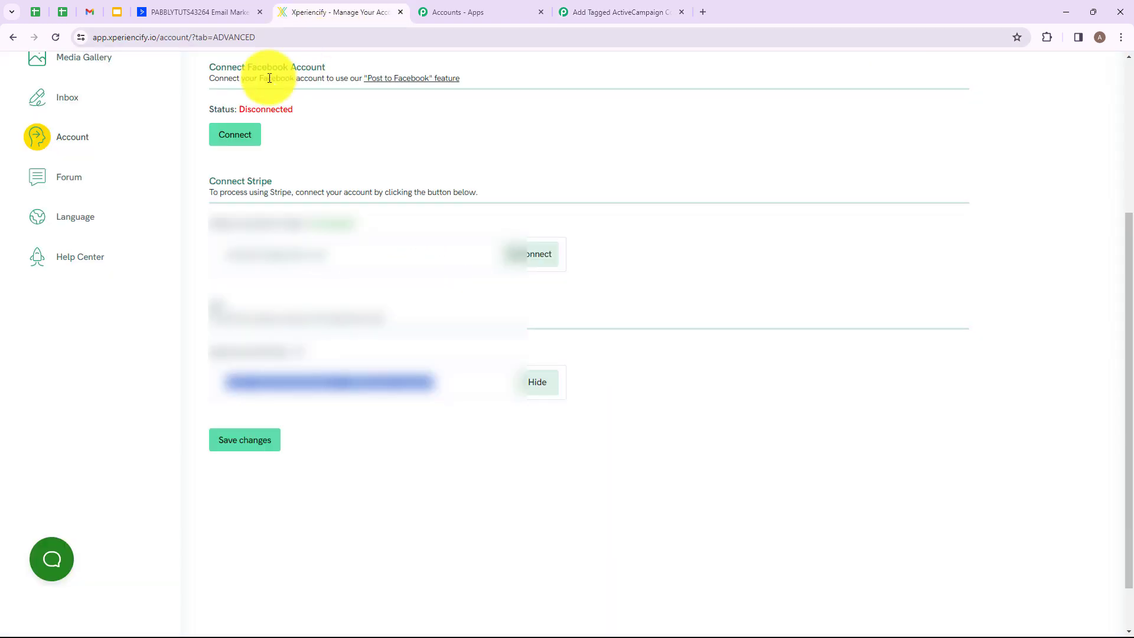
scroll(68, 114, up, 5)
click(47, 175)
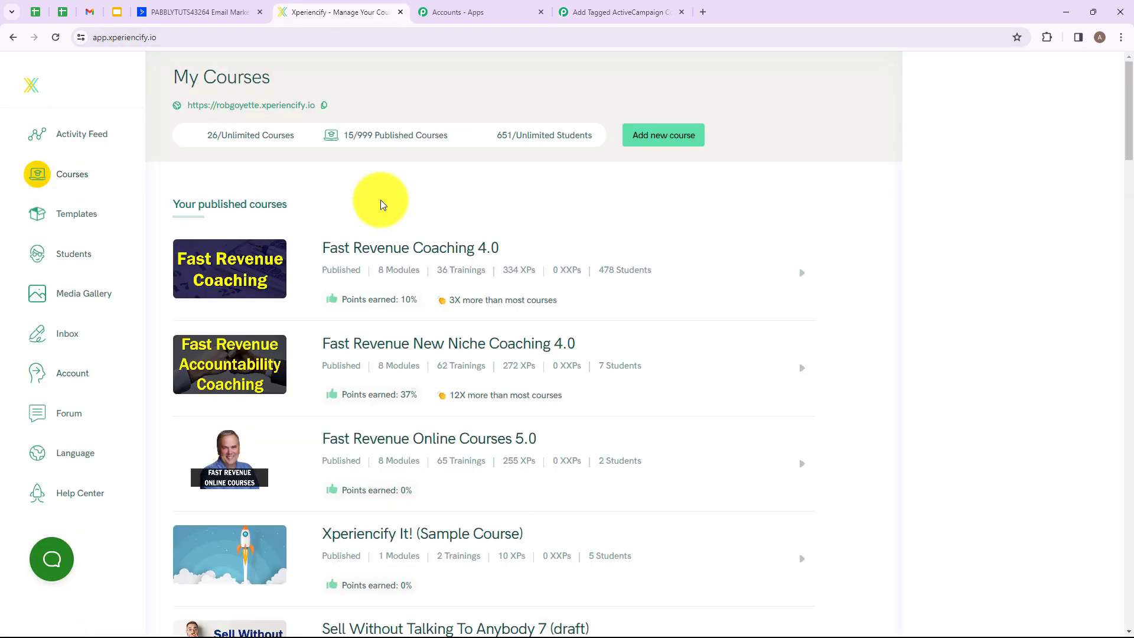
scroll(405, 207, down, 10)
click(451, 288)
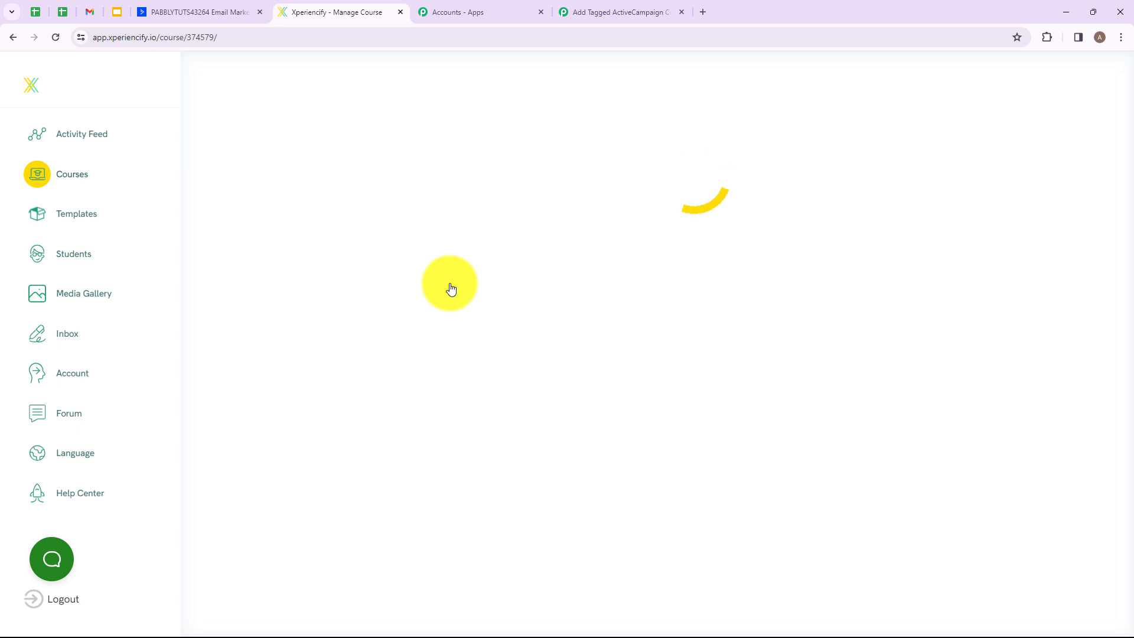
click(192, 39)
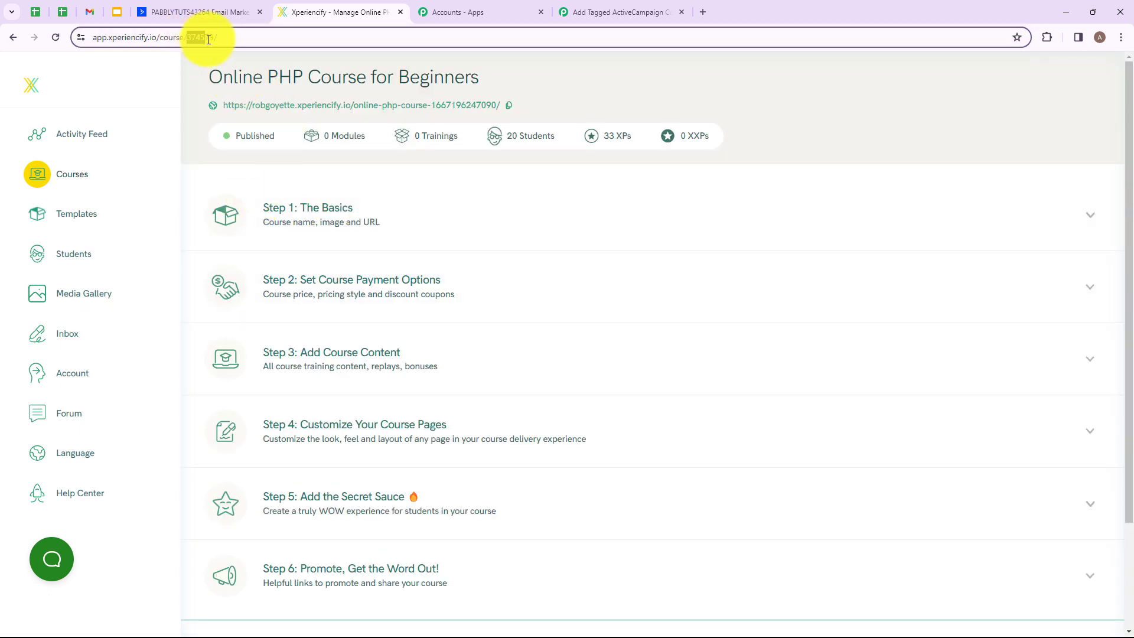
double_click(216, 39)
key(ctrl+c)
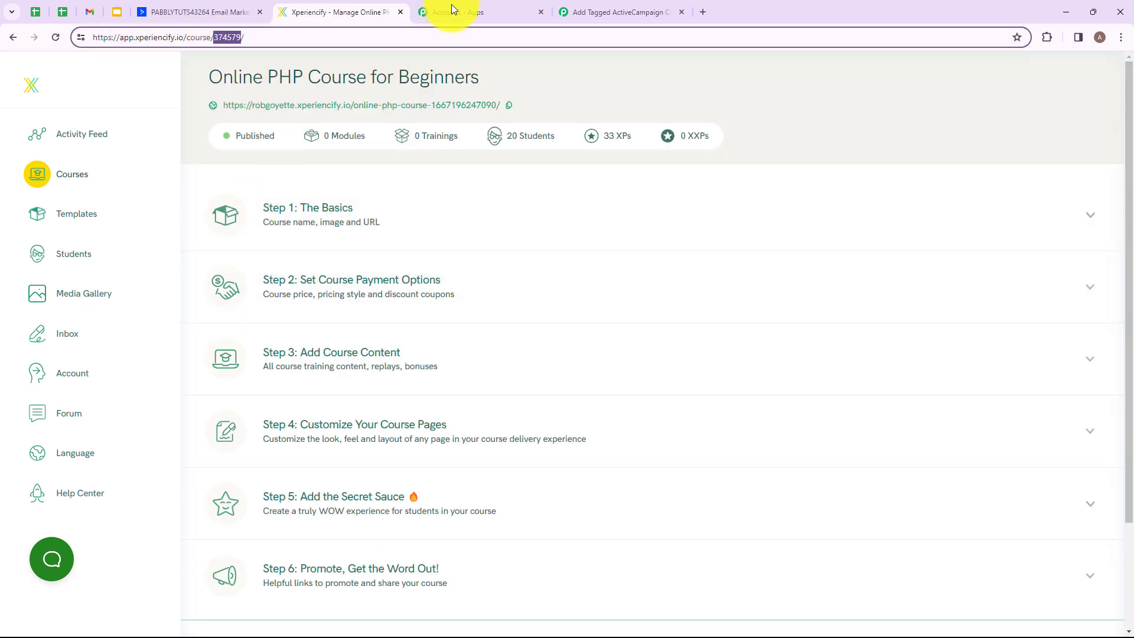
Step: Return to the Pabbly Connect workflow and set the PHP Course row's value to the copied course ID 374579
click(594, 7)
click(562, 279)
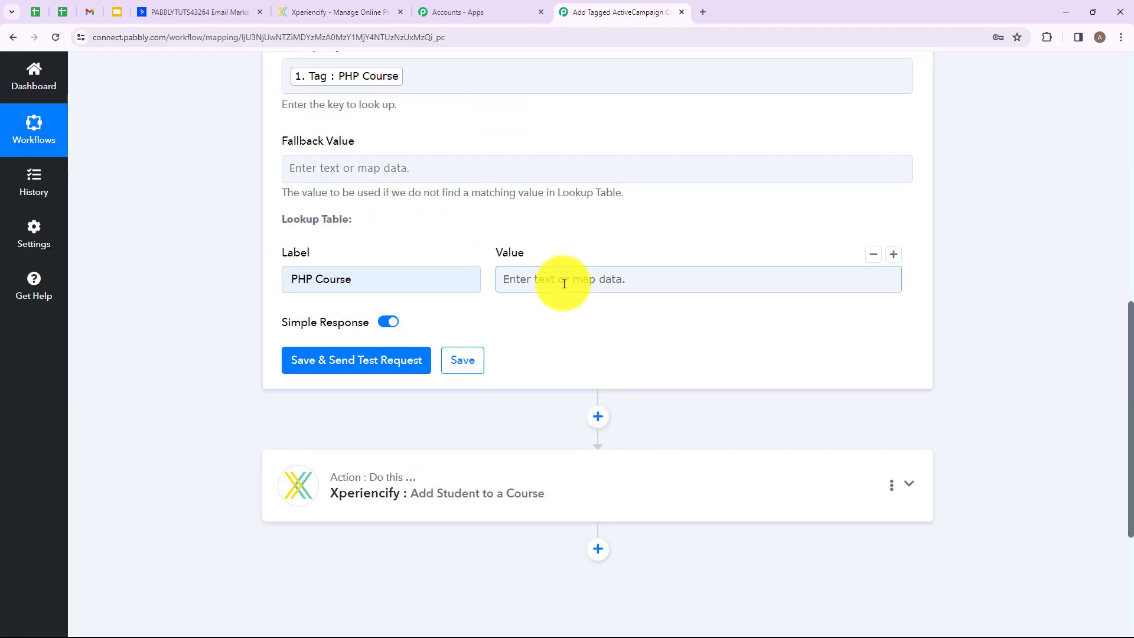
key(ctrl+v)
click(382, 295)
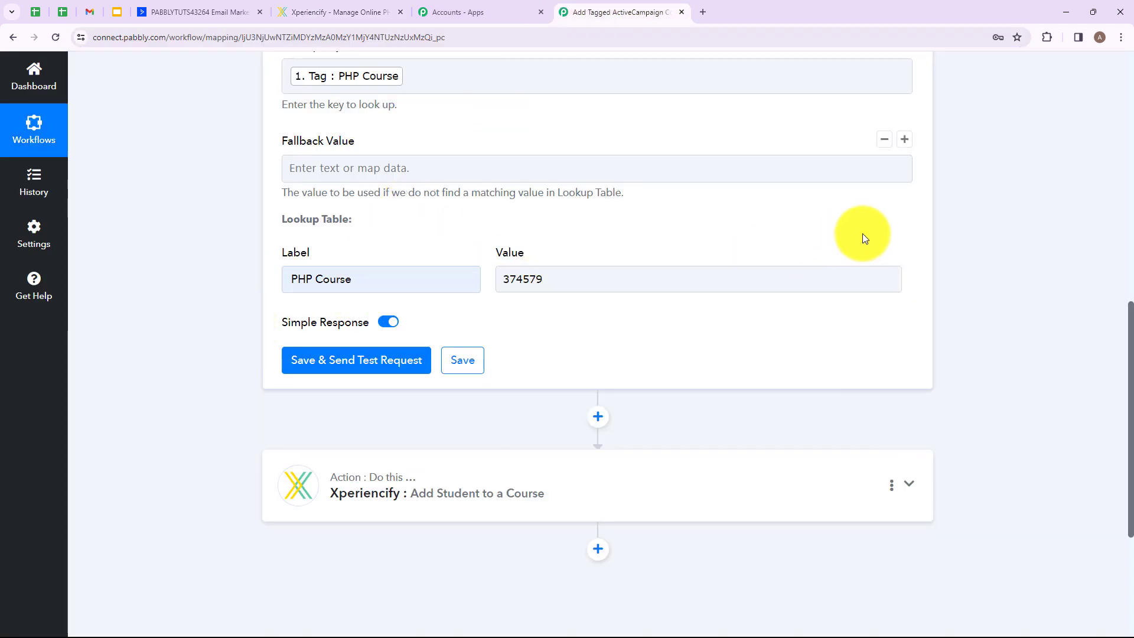
Step: Add a second lookup table row with the label Node Js and the course ID 372775
click(894, 258)
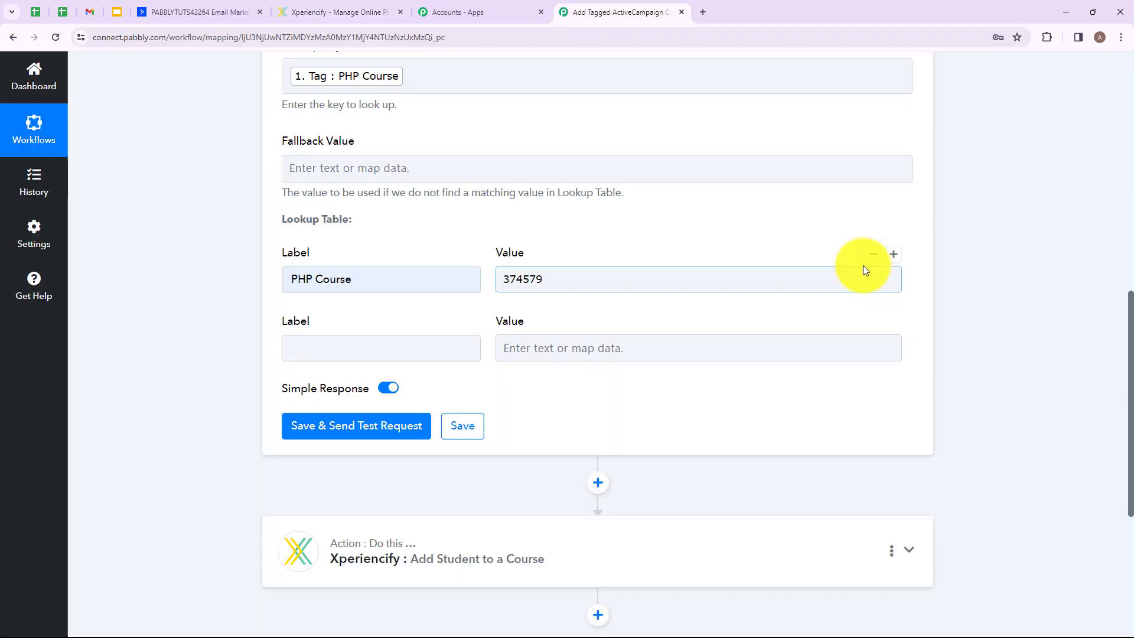
click(361, 3)
click(607, 4)
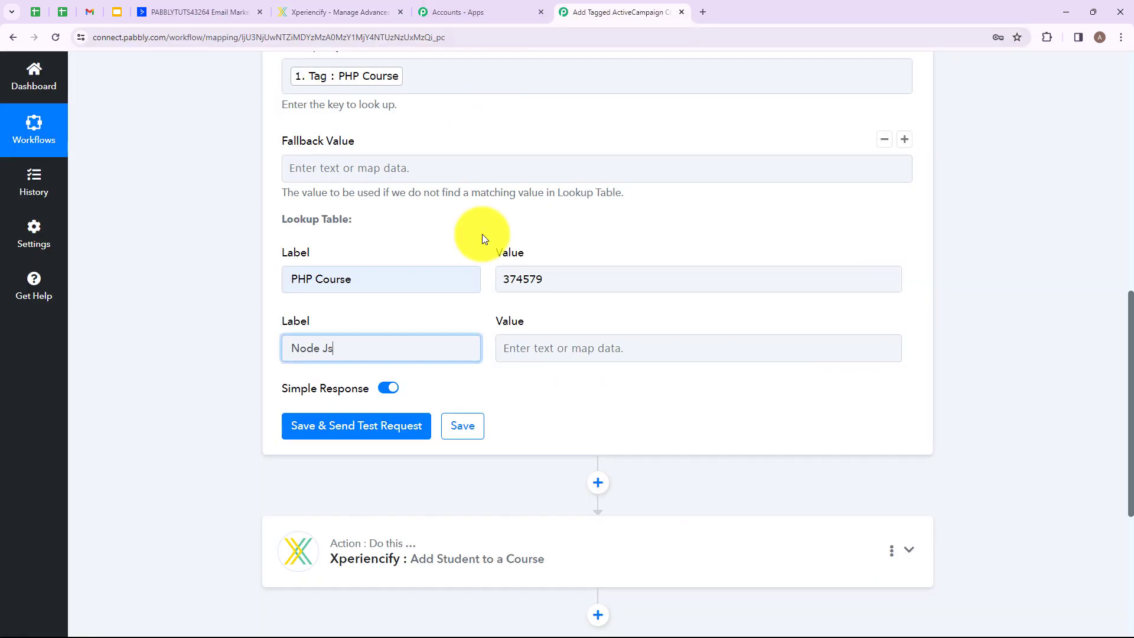
click(592, 348)
text(372775)
key(Escape)
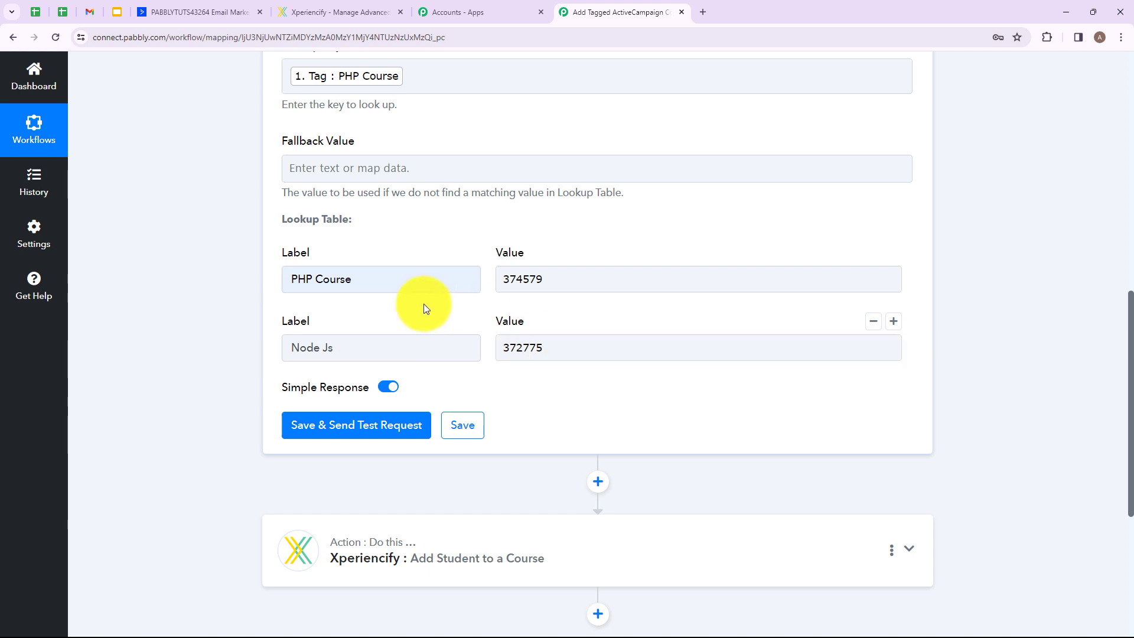
Step: Save the Lookup Table step with a test request and check the returned result value against the PHP Course row
click(362, 430)
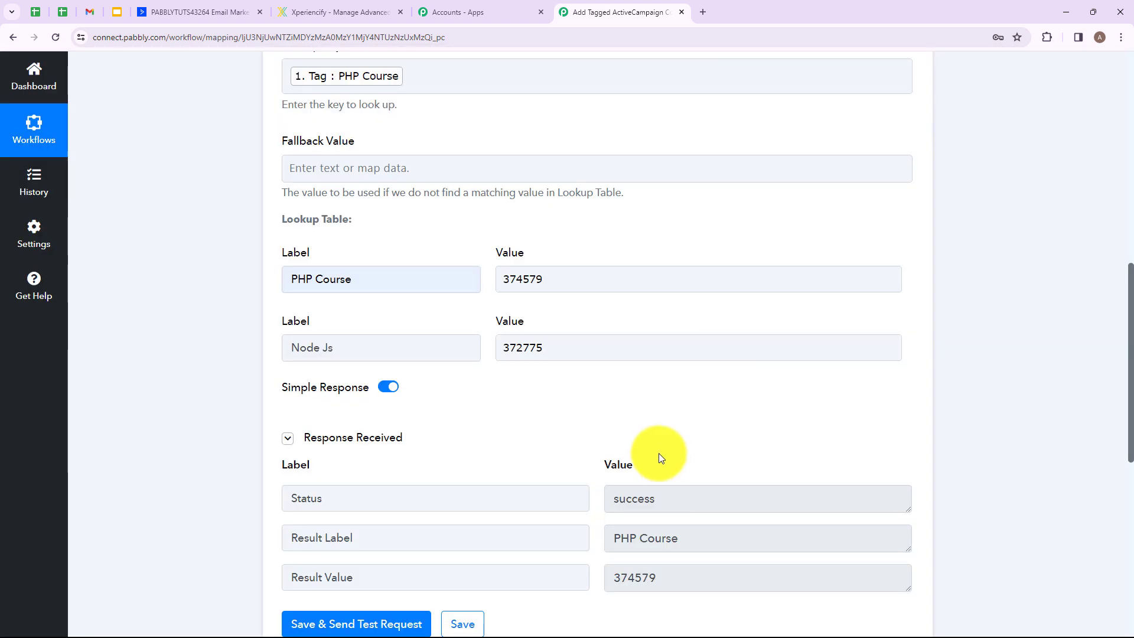
scroll(652, 452, up, 1)
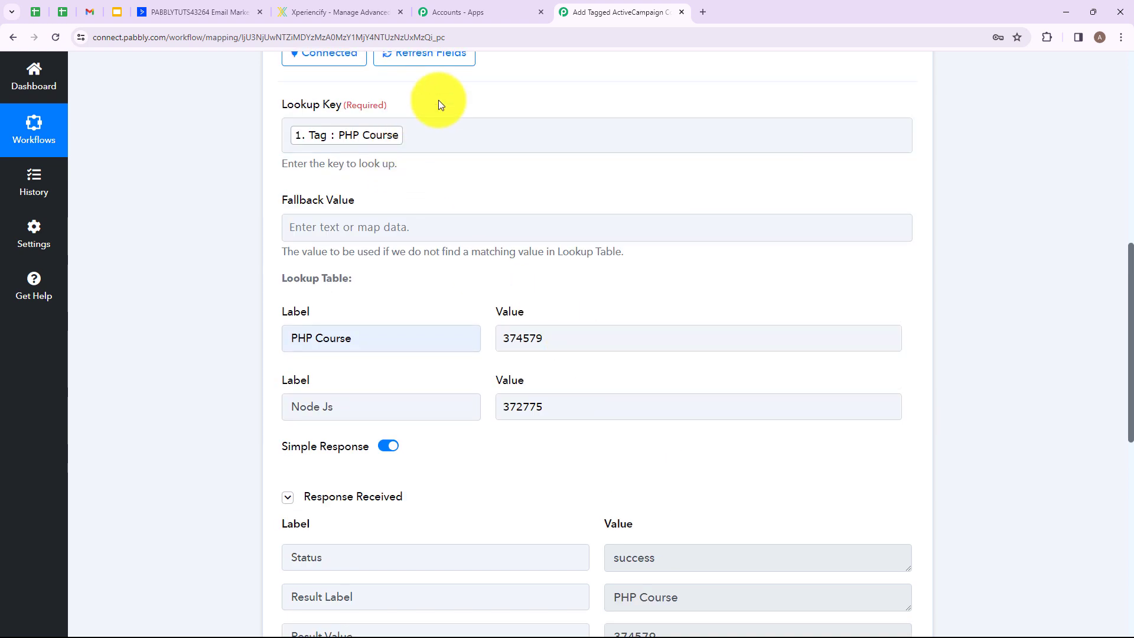
scroll(659, 484, down, 1)
drag(647, 578, 574, 578)
click(668, 578)
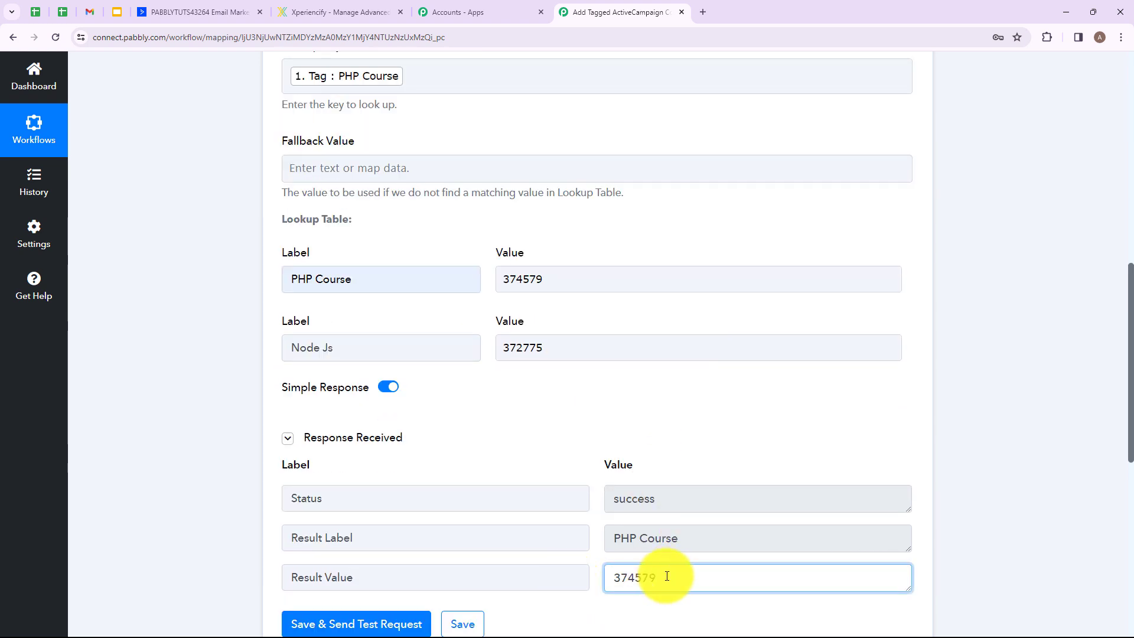
drag(668, 578, 576, 583)
scroll(632, 539, down, 5)
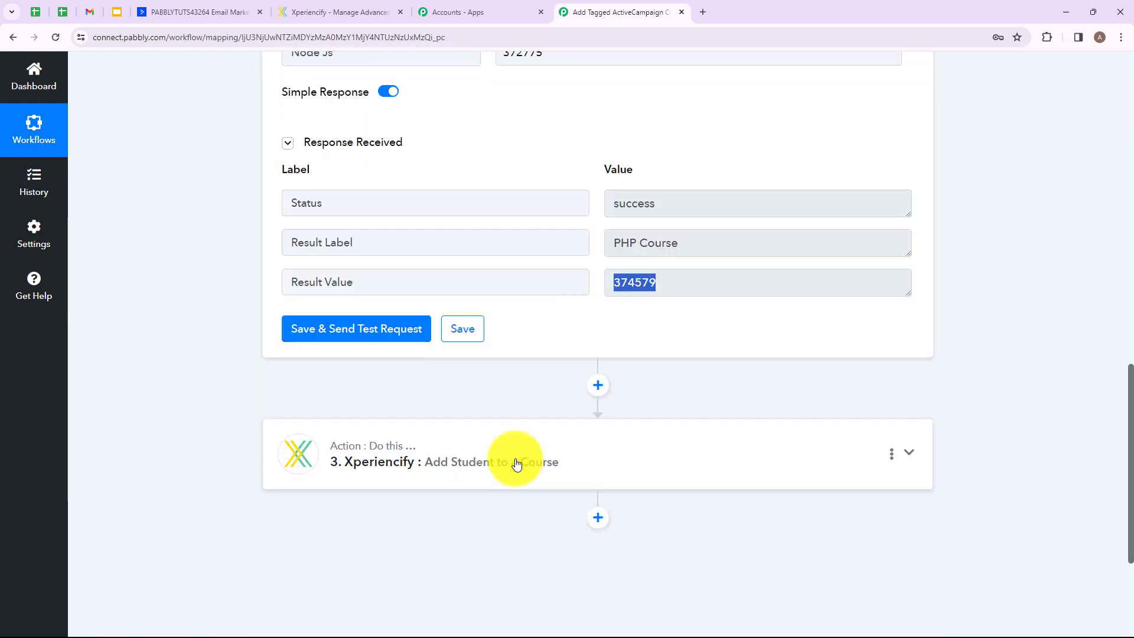
Step: Map the Course ID in the Xperiencify Add Student to a Course step to the Lookup Table's Result Value
click(520, 461)
scroll(619, 495, down, 3)
scroll(417, 455, up, 9)
scroll(430, 455, down, 4)
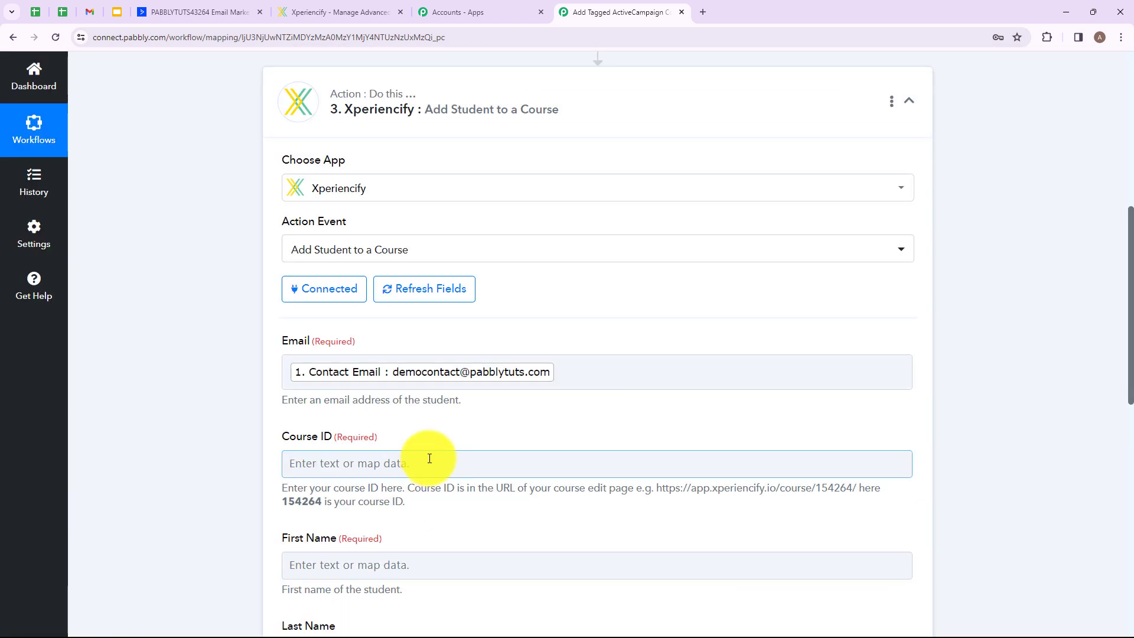
click(413, 353)
click(434, 500)
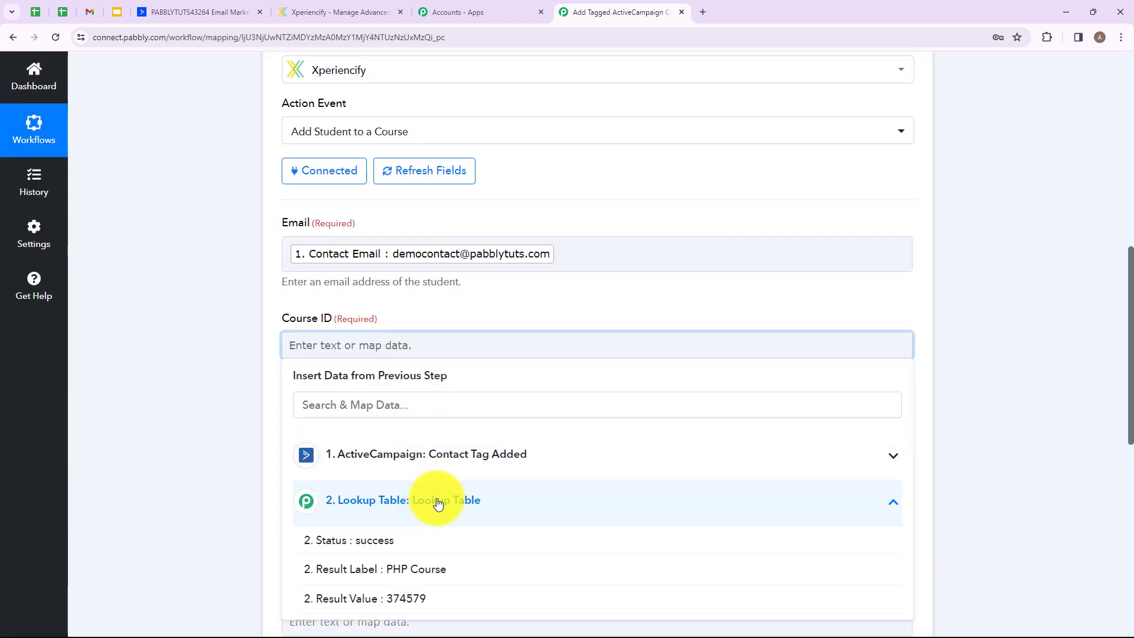
click(438, 600)
scroll(319, 413, down, 3)
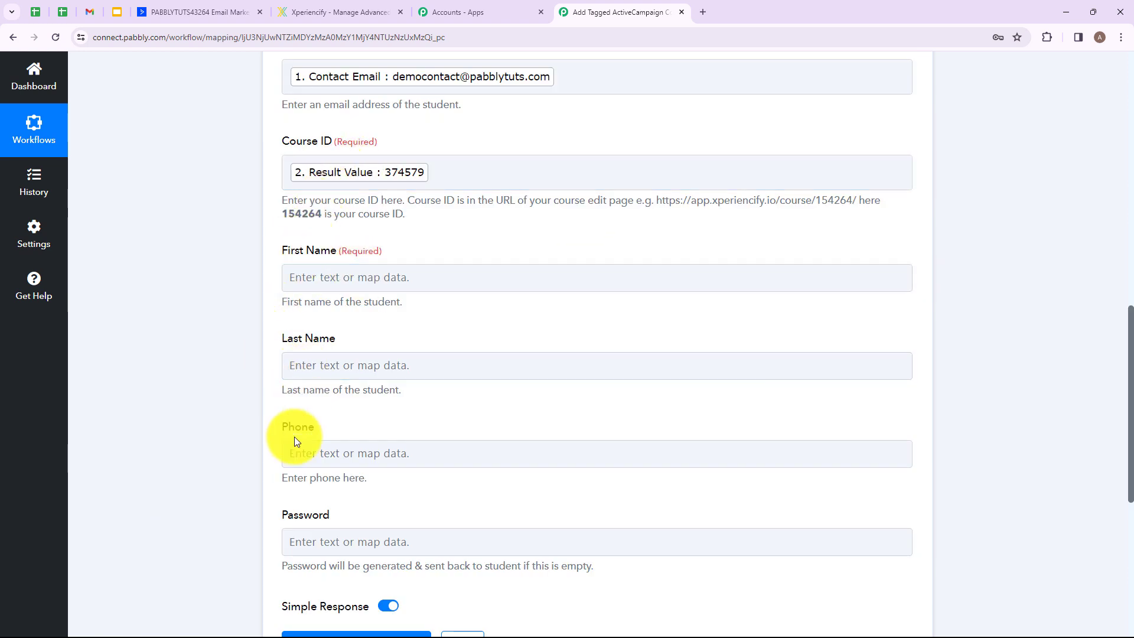
Step: Map the student's First Name to the Contact First Name from the ActiveCampaign trigger
click(315, 278)
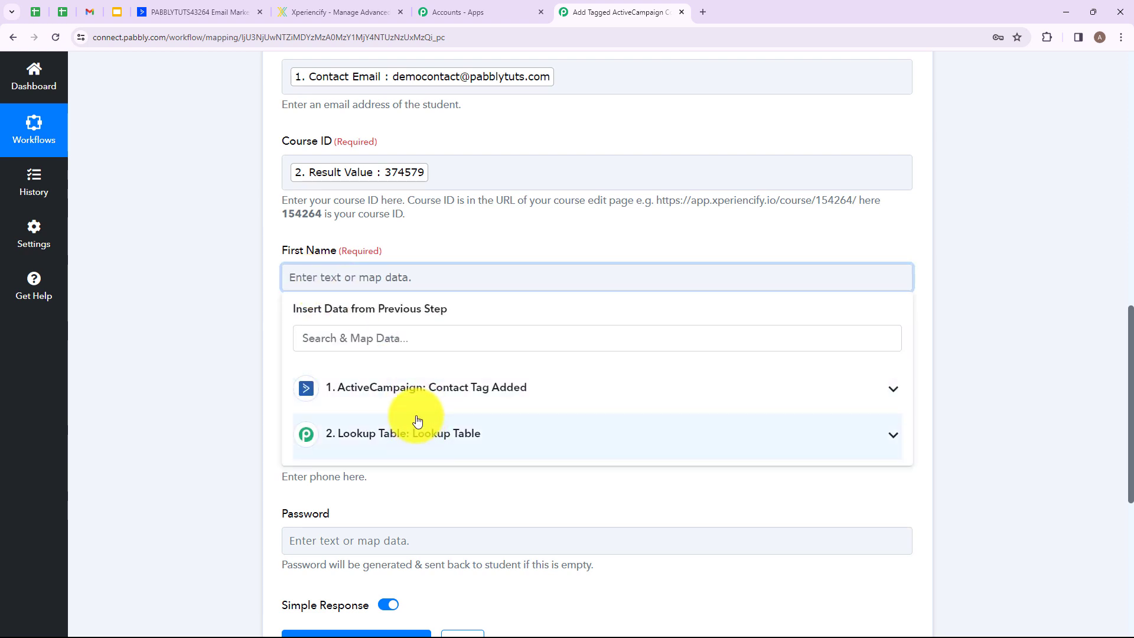
click(418, 408)
scroll(418, 467, down, 8)
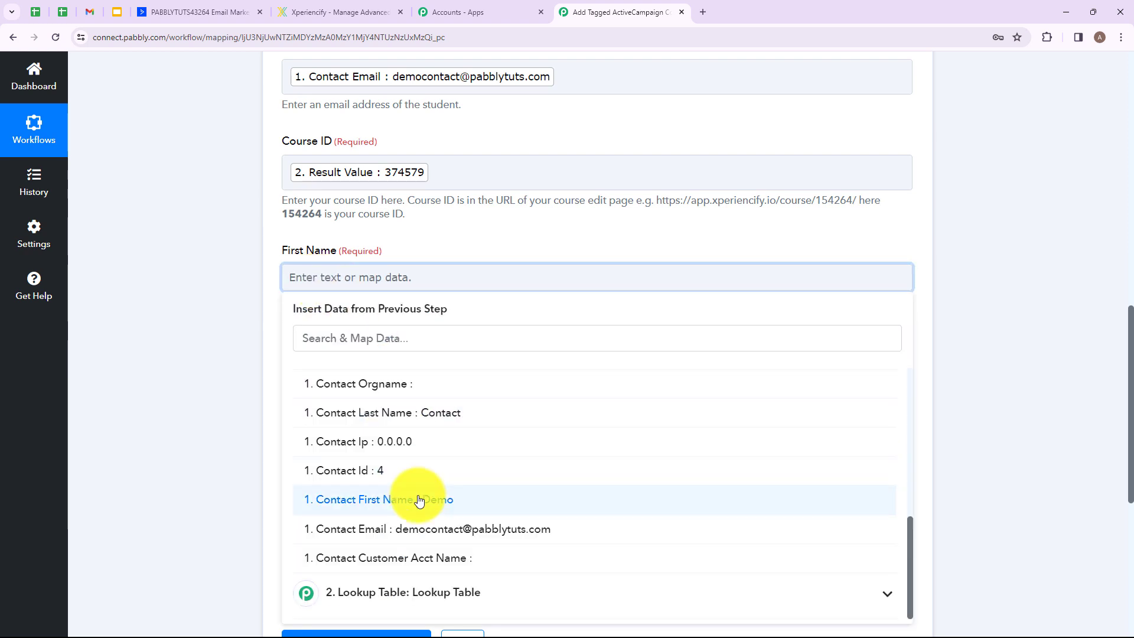
click(419, 499)
click(212, 454)
Step: Map the student's Last Name to the Contact Last Name from the ActiveCampaign trigger
click(366, 373)
click(417, 493)
scroll(455, 520, down, 8)
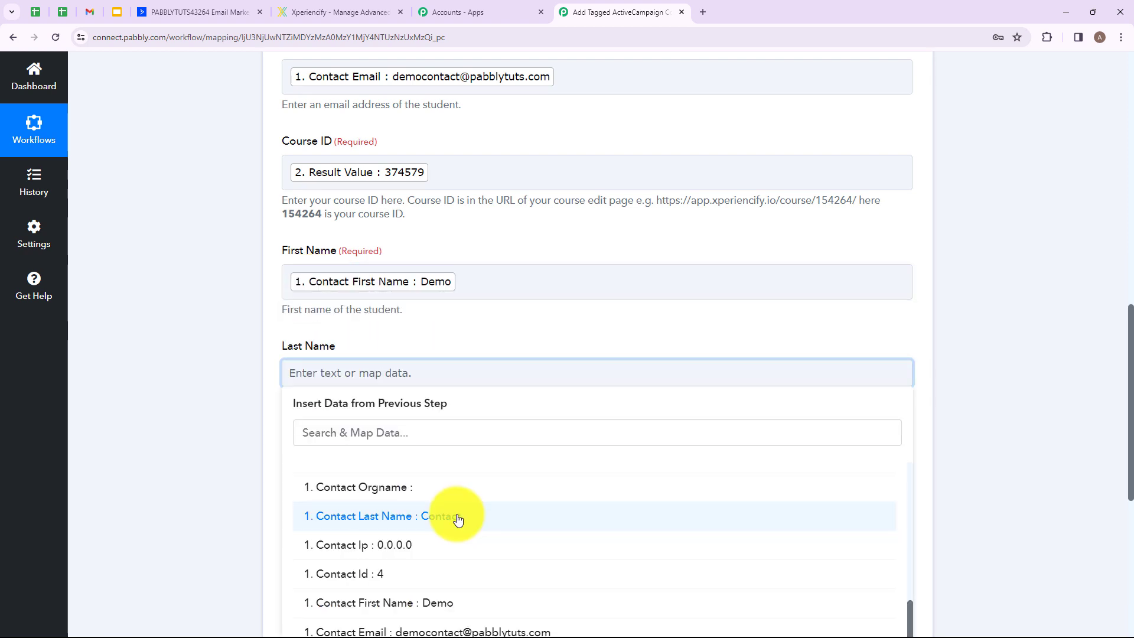
click(453, 517)
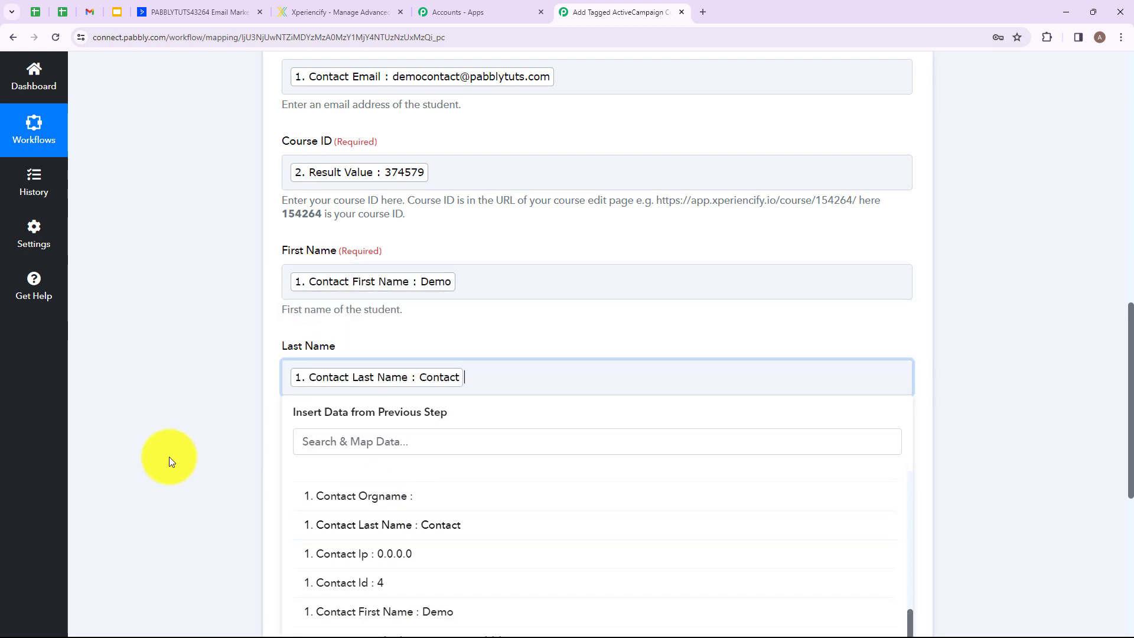
click(169, 456)
Step: Map the student's Phone to the Contact Phone from the ActiveCampaign trigger
scroll(316, 429, down, 2)
click(355, 351)
scroll(433, 548, down, 7)
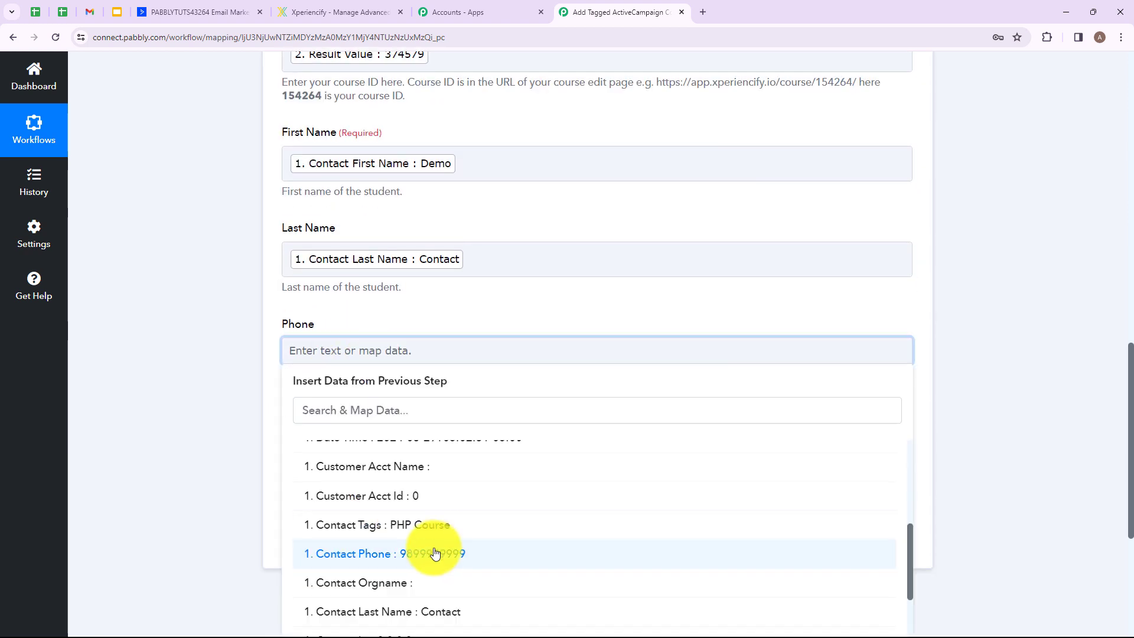
click(435, 554)
click(214, 475)
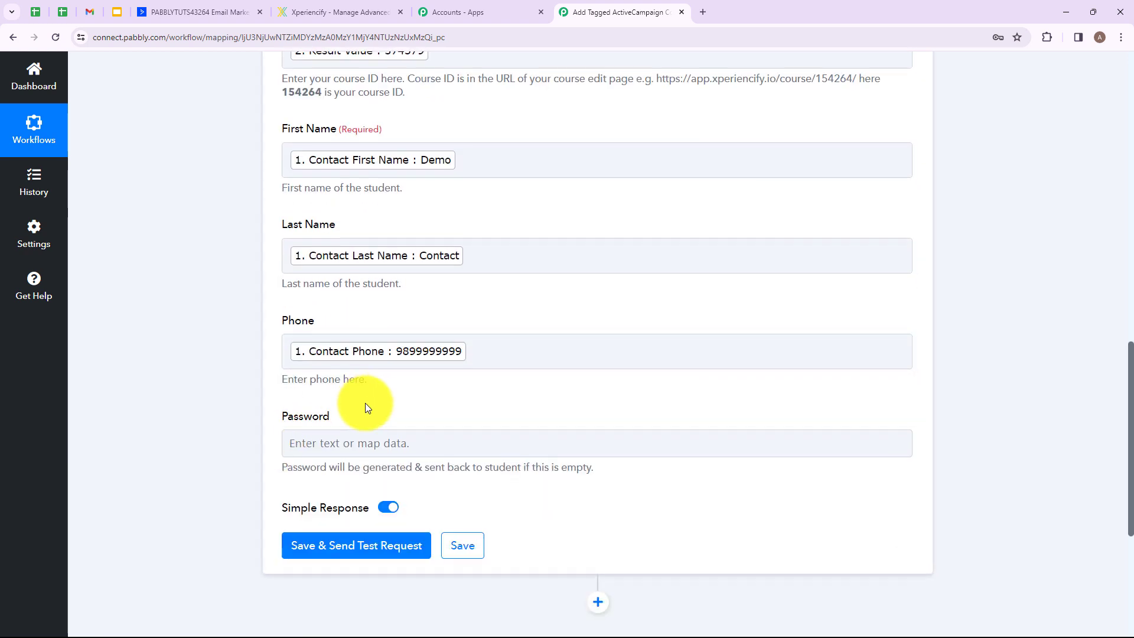
Step: Leave the student's Password empty so it is generated automatically, and save the Xperiencify step with a test request
scroll(365, 403, down, 2)
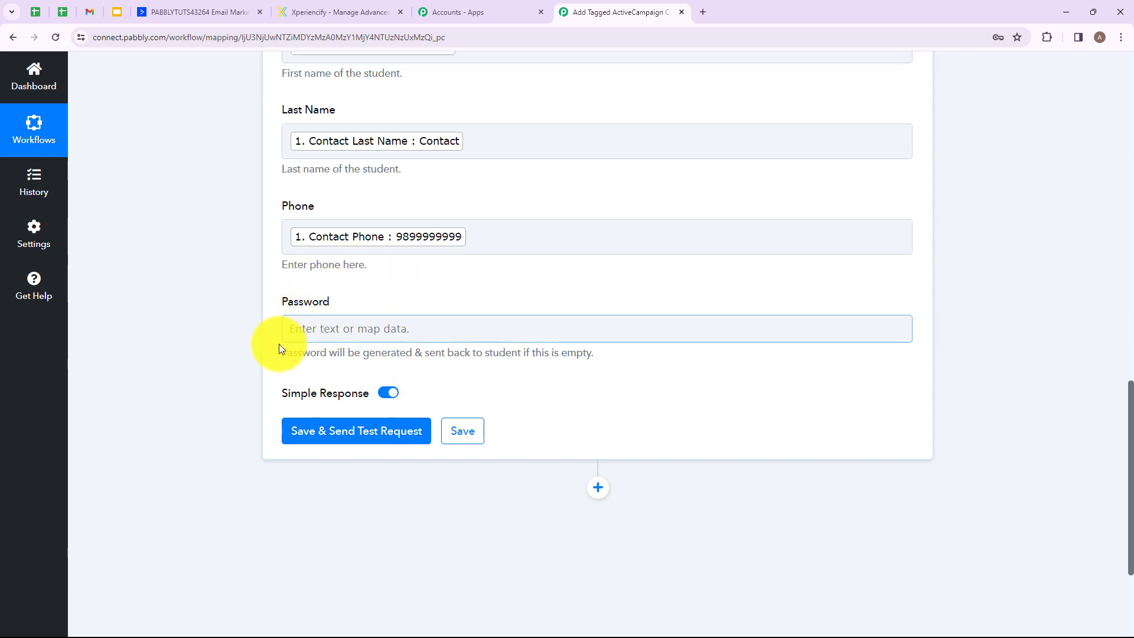
drag(281, 353, 401, 358)
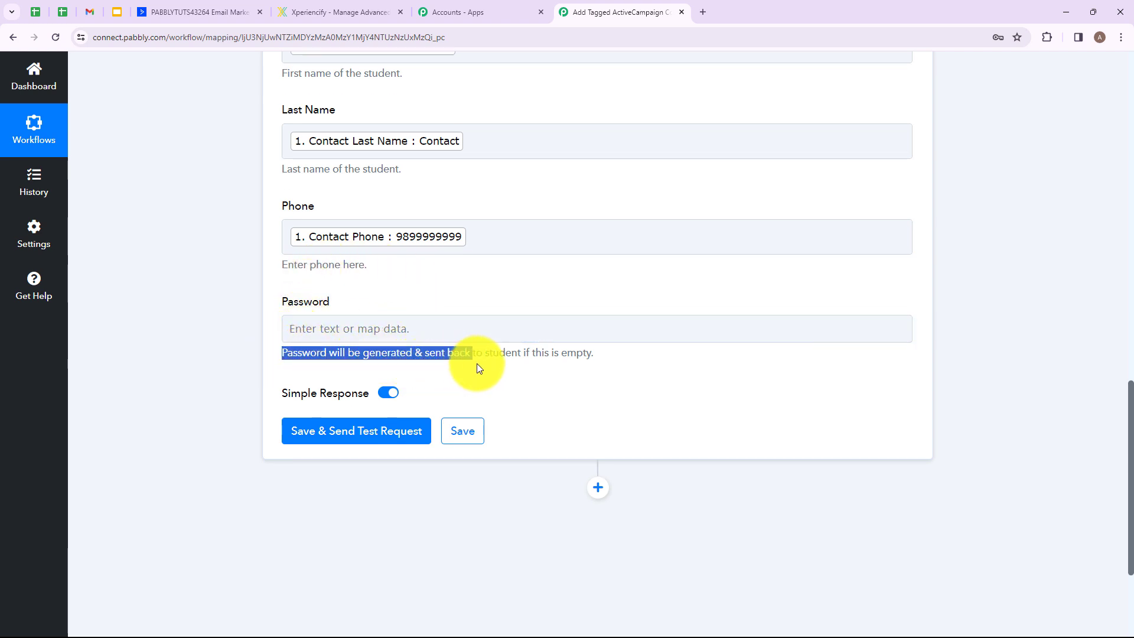
drag(536, 380, 612, 360)
click(612, 361)
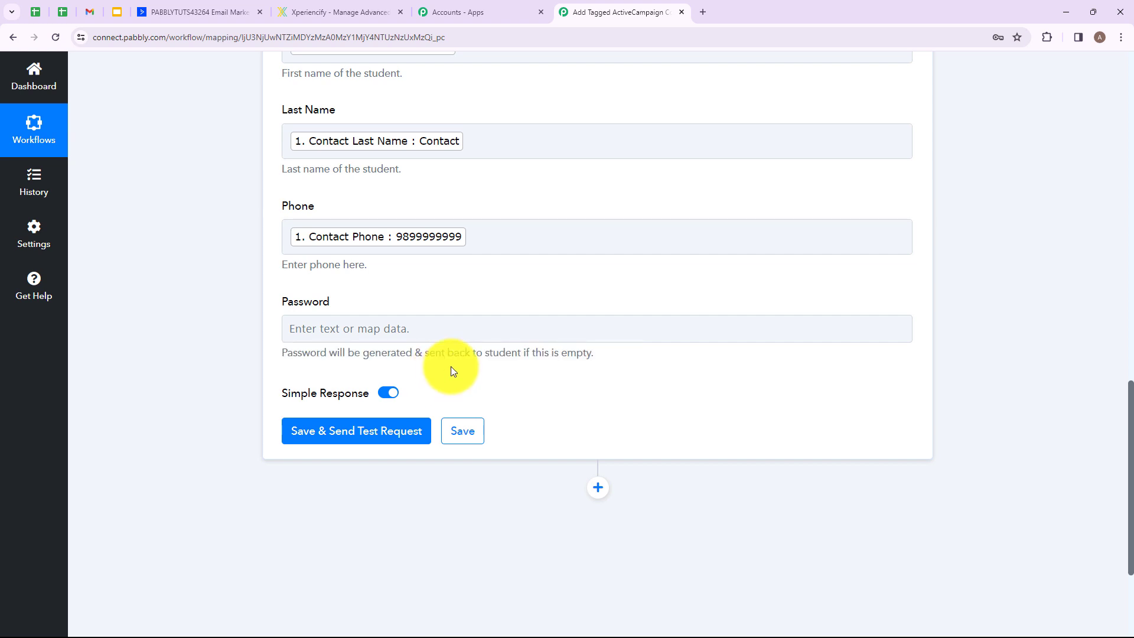
click(311, 329)
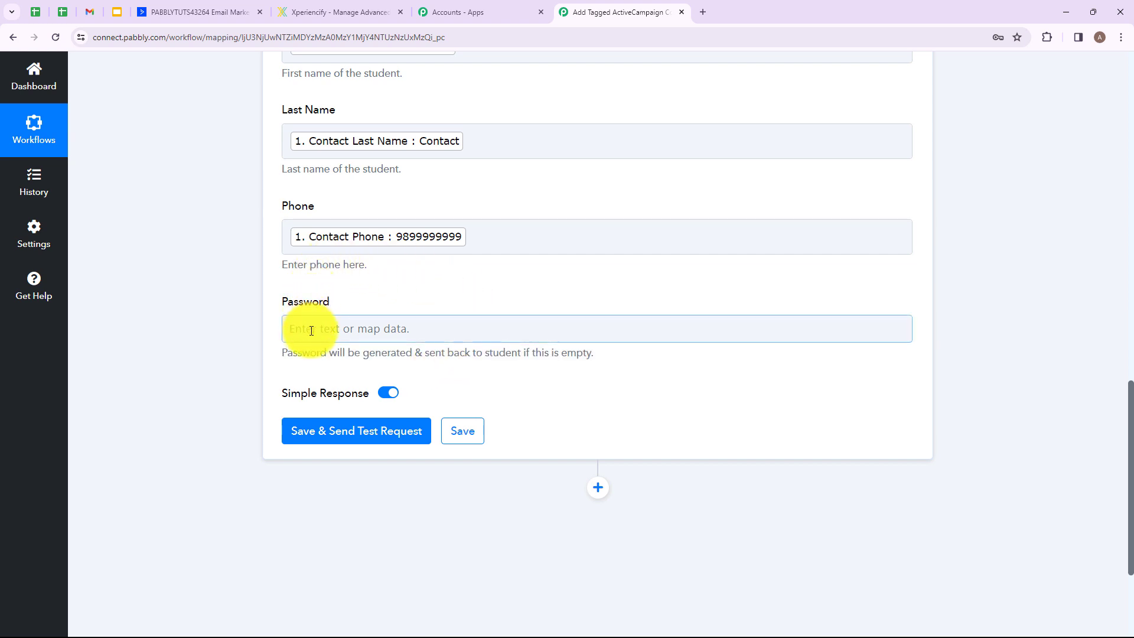
click(313, 367)
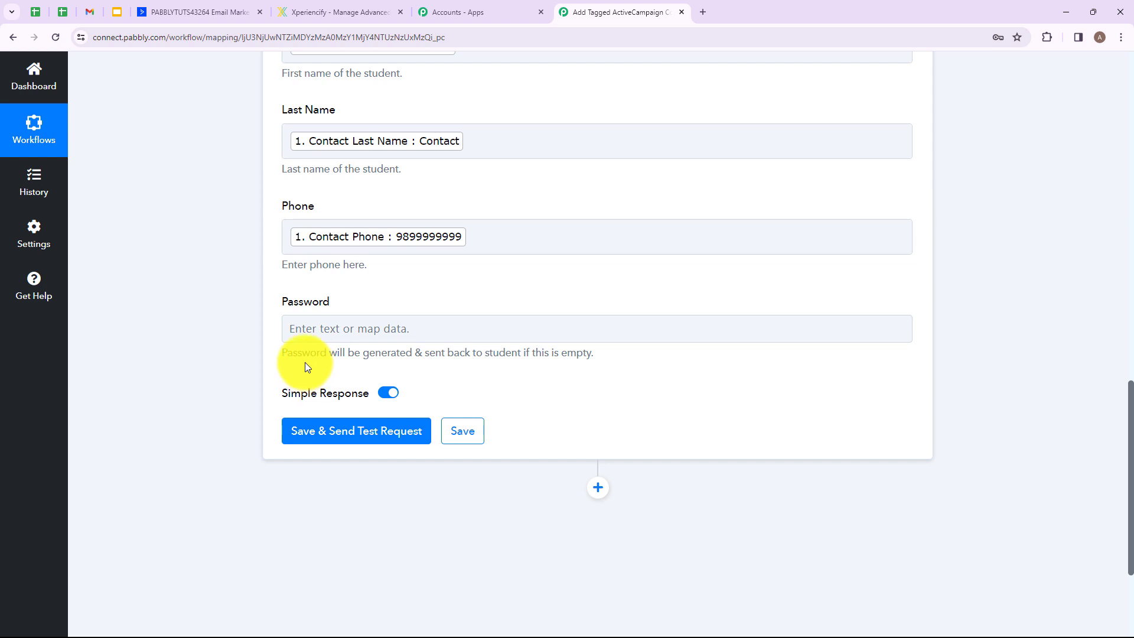
click(371, 437)
scroll(668, 319, down, 4)
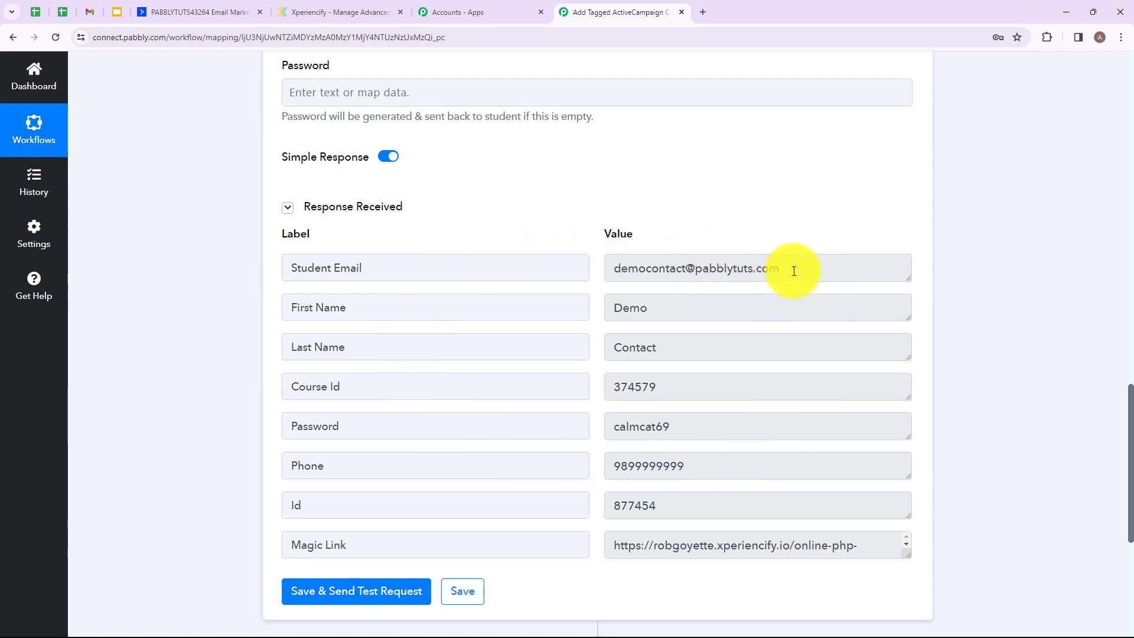
Step: Check the email, first and last name, course ID, password and phone in the Xperiencify test response
drag(794, 271, 601, 265)
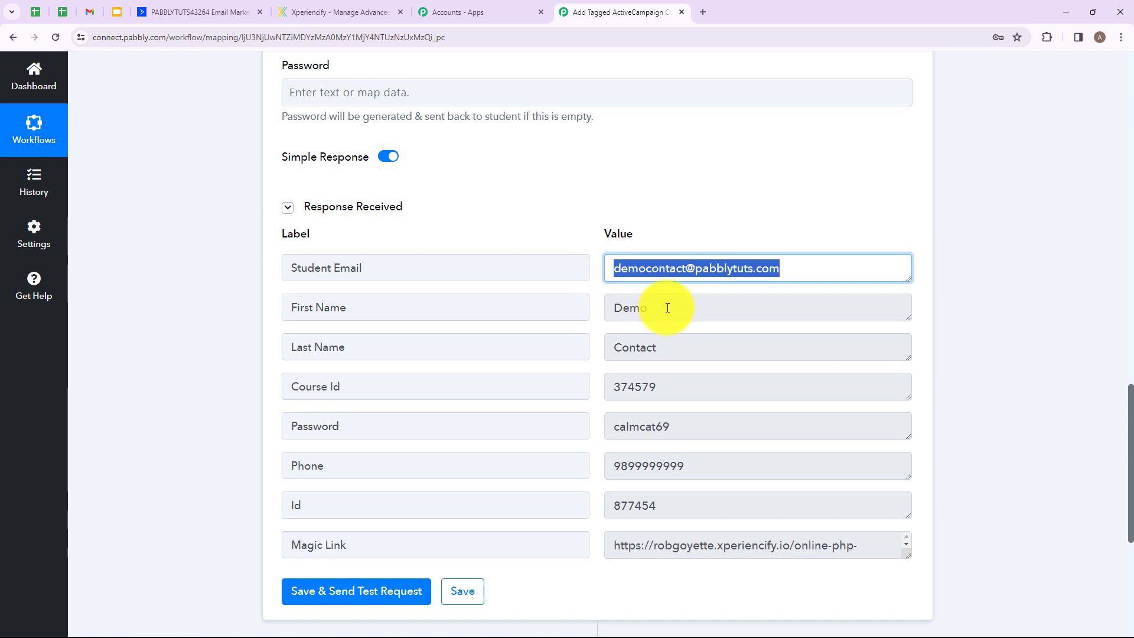
drag(667, 307, 580, 307)
drag(683, 347, 584, 343)
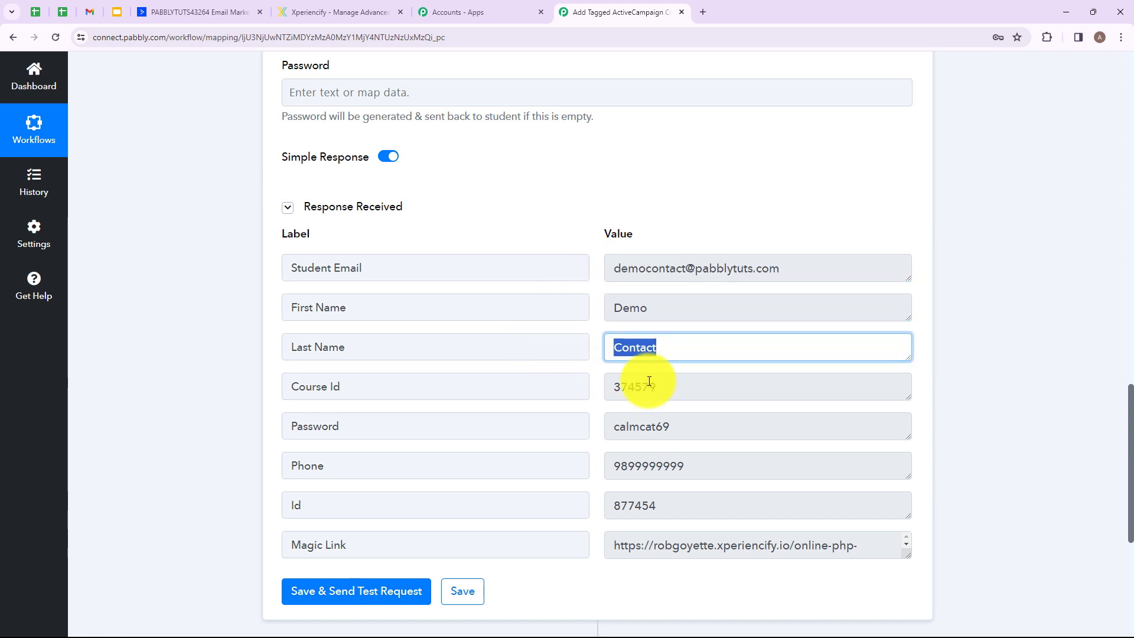
drag(699, 385, 579, 392)
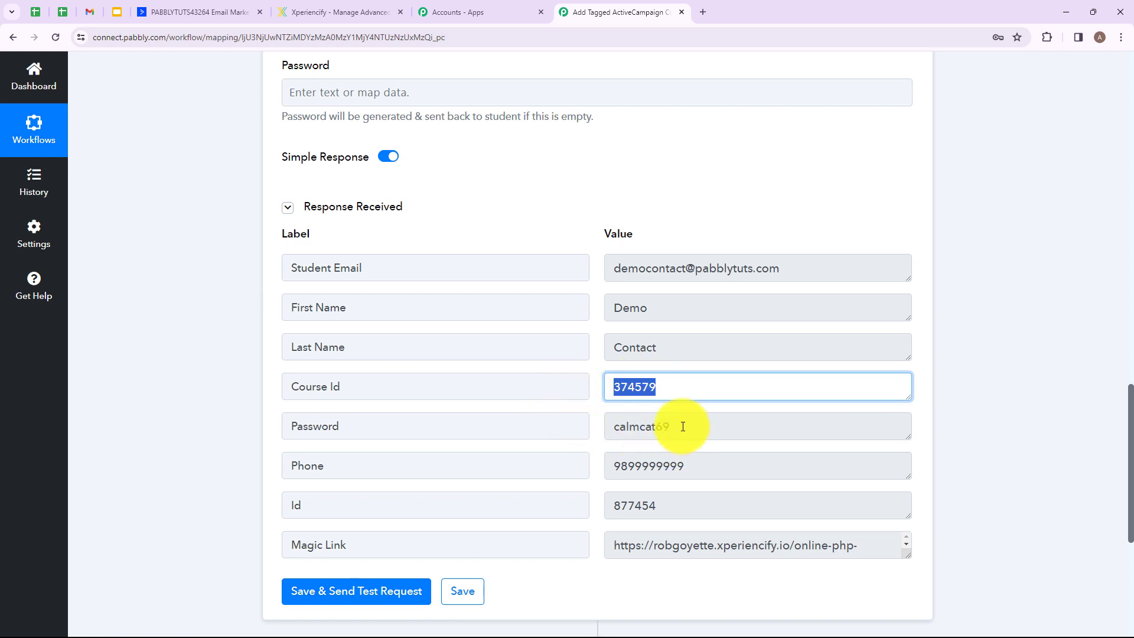
drag(683, 427, 617, 427)
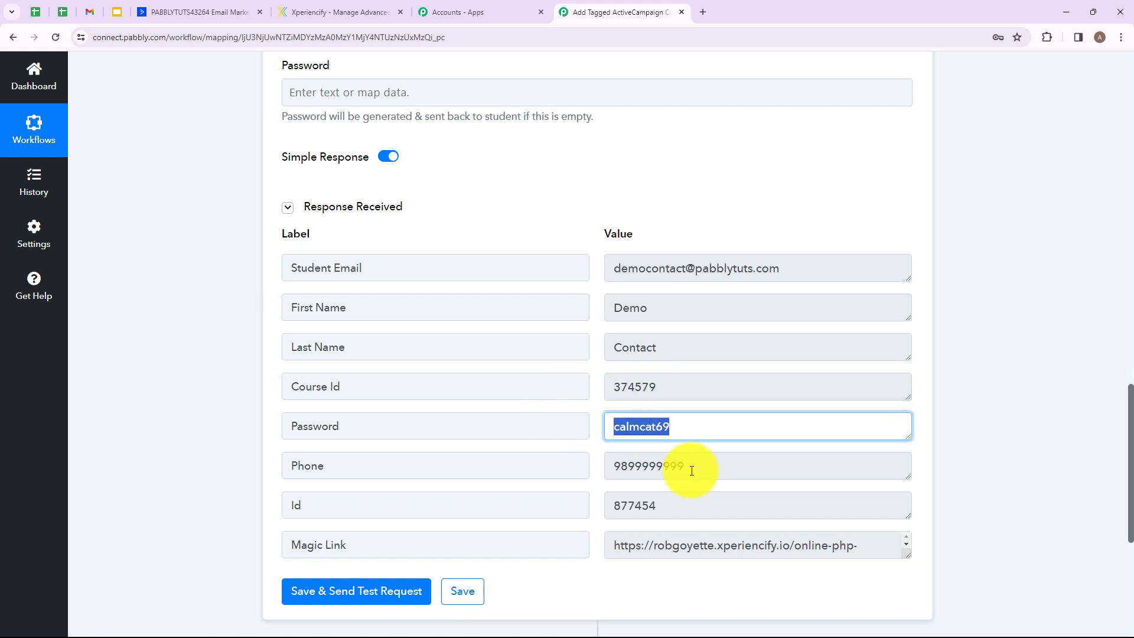
drag(688, 466, 600, 467)
click(731, 467)
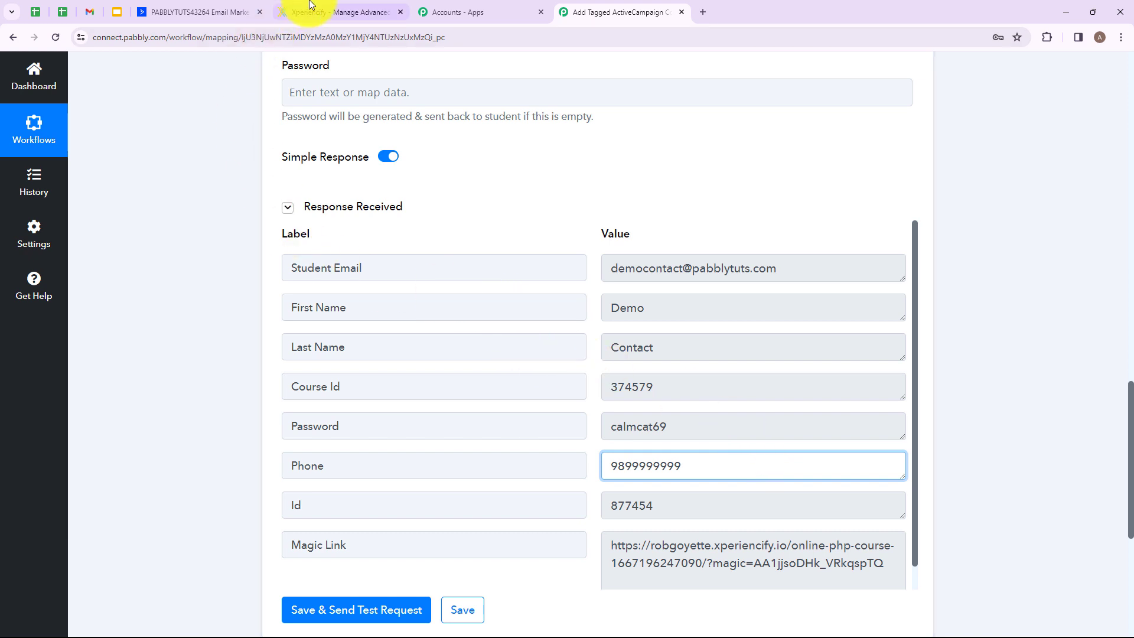
Step: Switch to Xperiencify, open the Students list and search for the test contact by full name
click(330, 9)
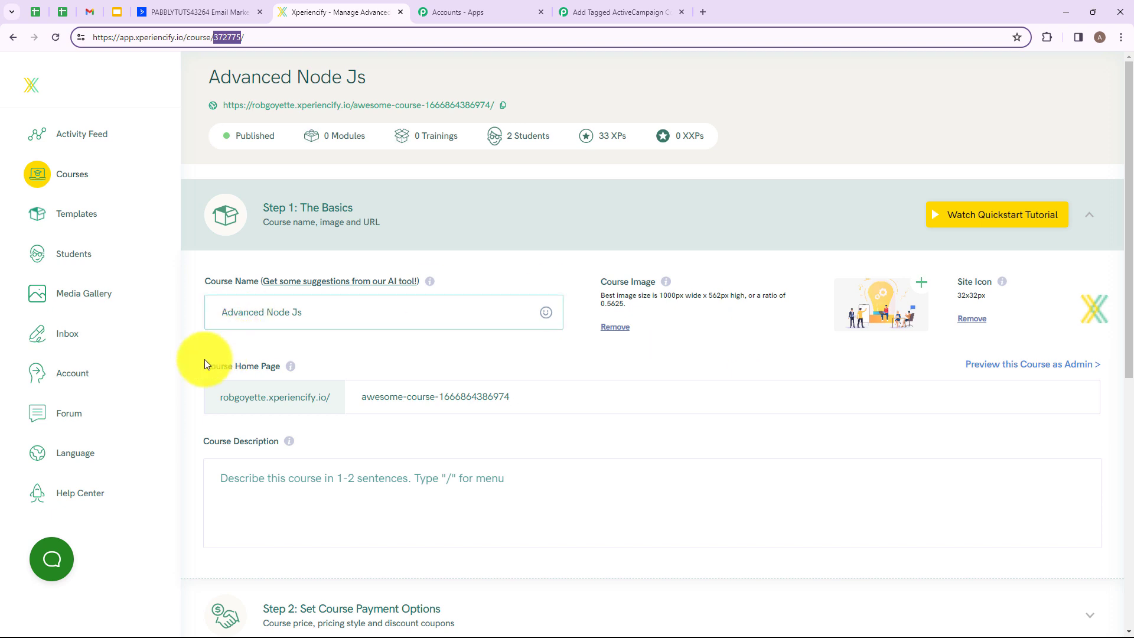
click(70, 254)
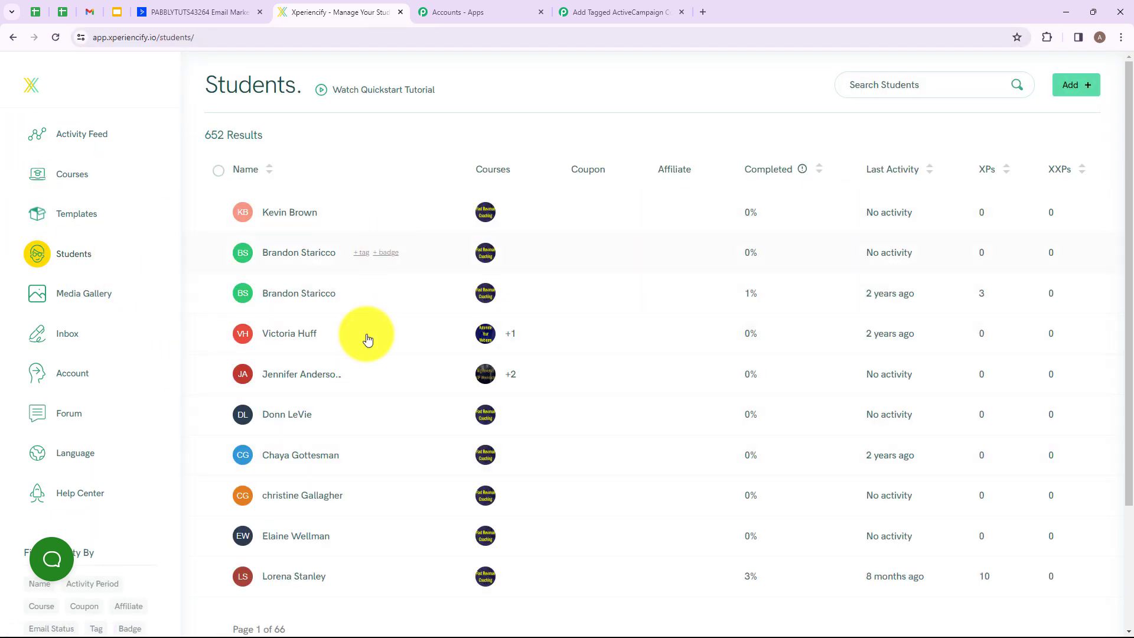
click(927, 84)
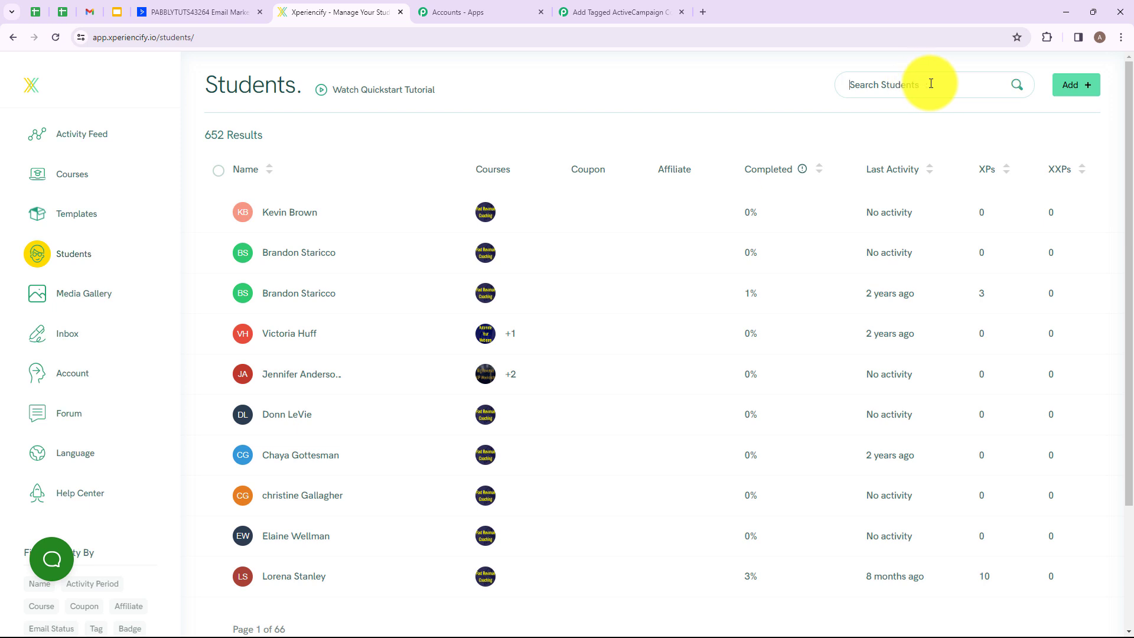
text(Demo)
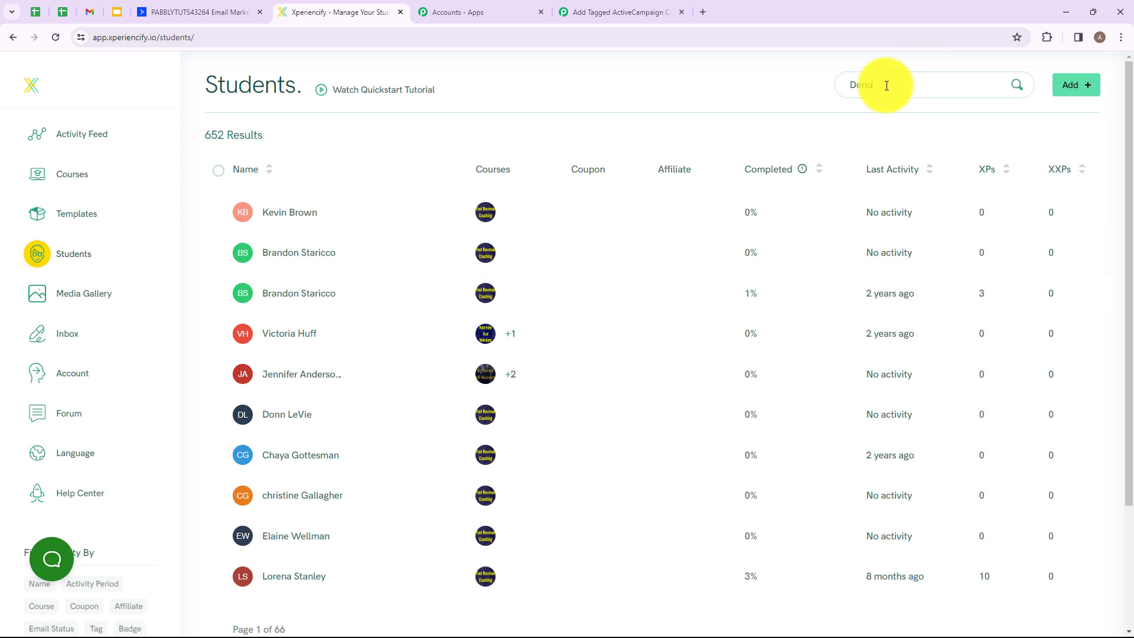
text( Contact)
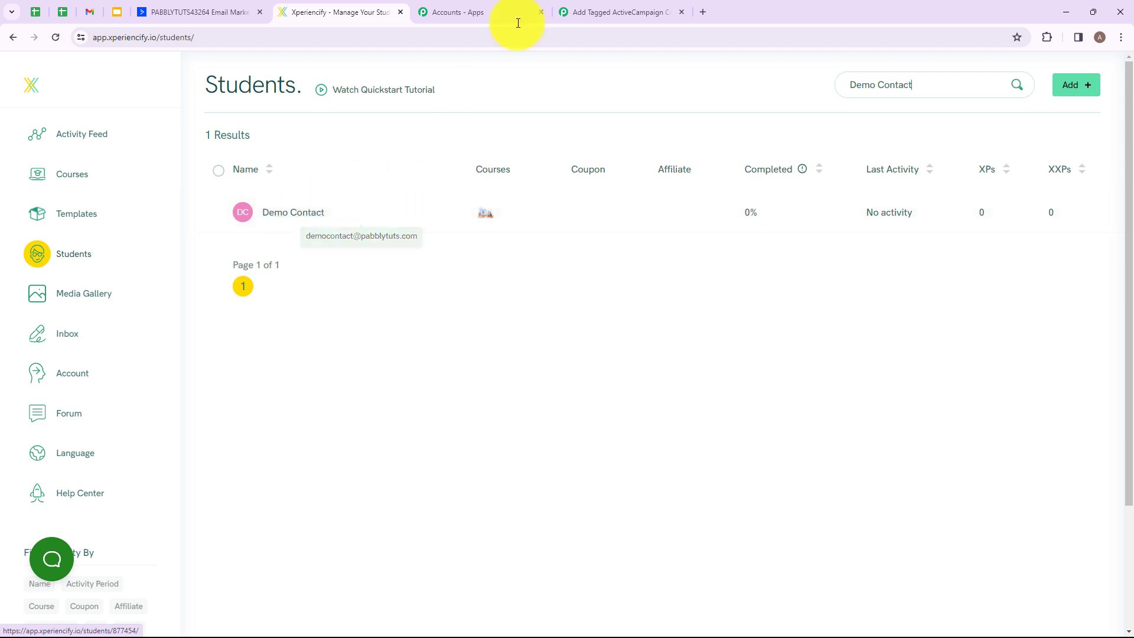
Step: Return to the Pabbly Connect workflow and examine the Magic Link in the Xperiencify response
click(615, 11)
scroll(714, 387, down, 1)
click(608, 544)
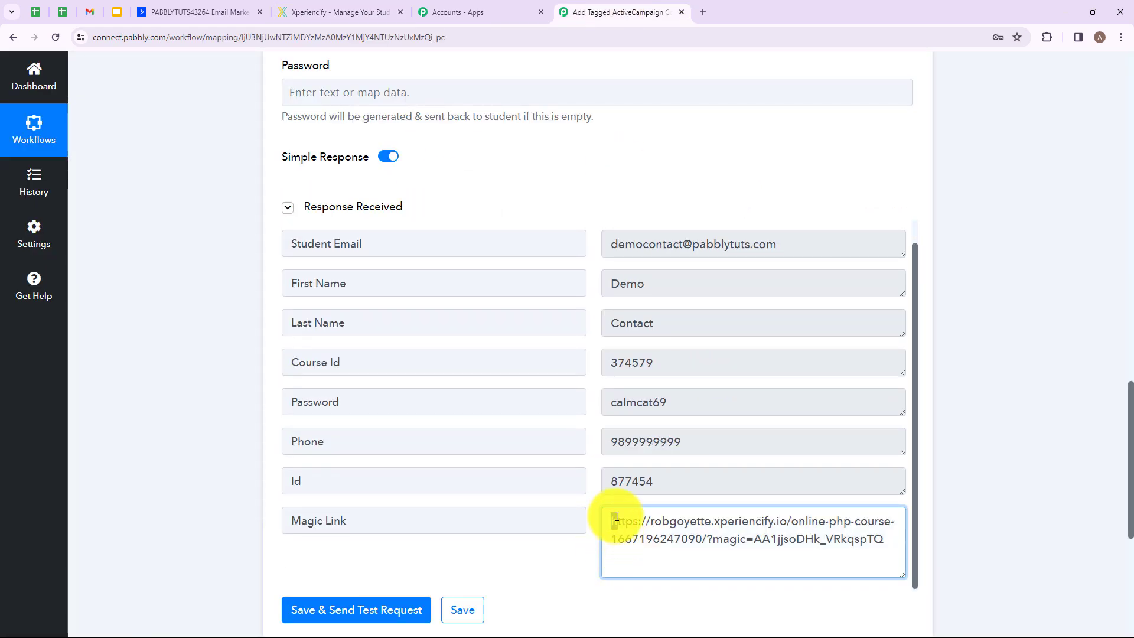
drag(612, 521, 902, 548)
click(888, 555)
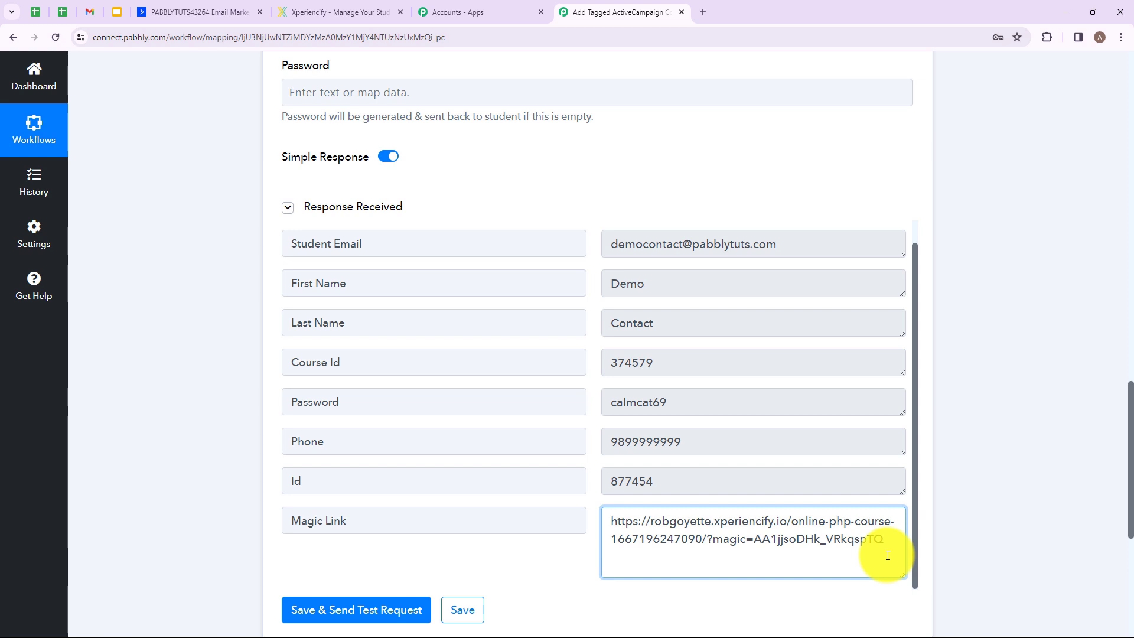
Step: Add a Gmail action after the Xperiencify step and set its action event to Send Email
scroll(861, 471, down, 5)
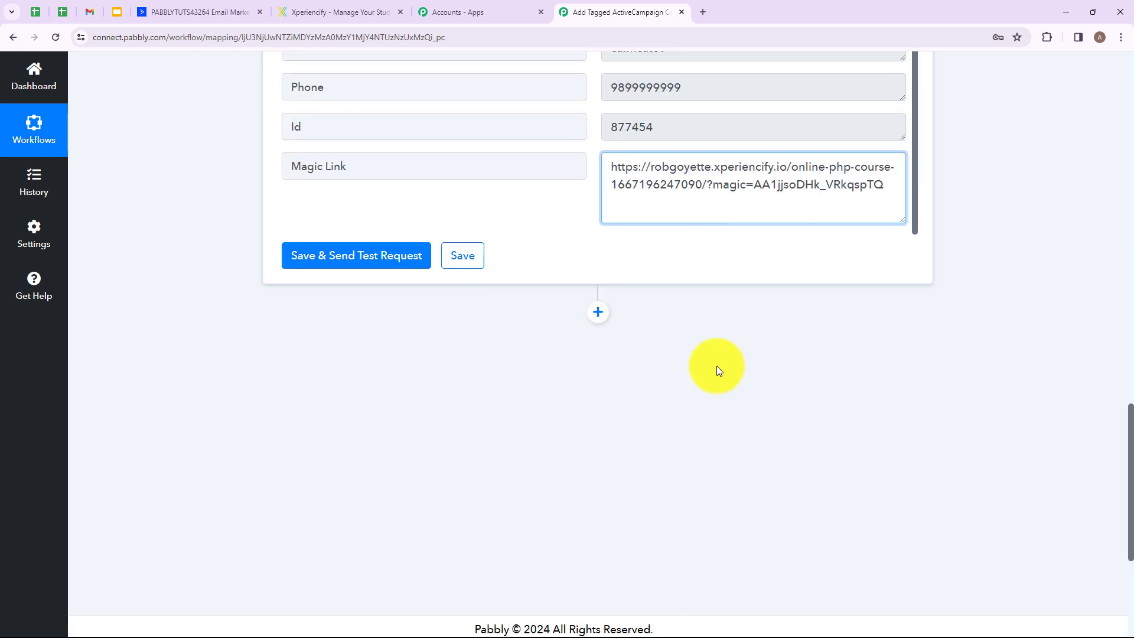
click(598, 310)
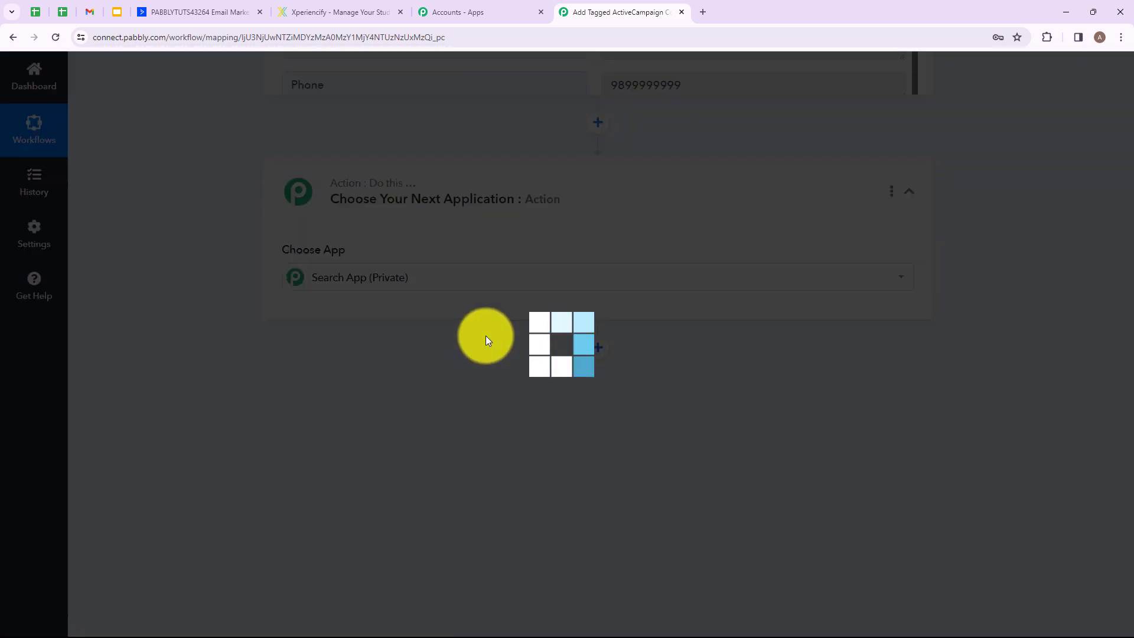
text(Gmai)
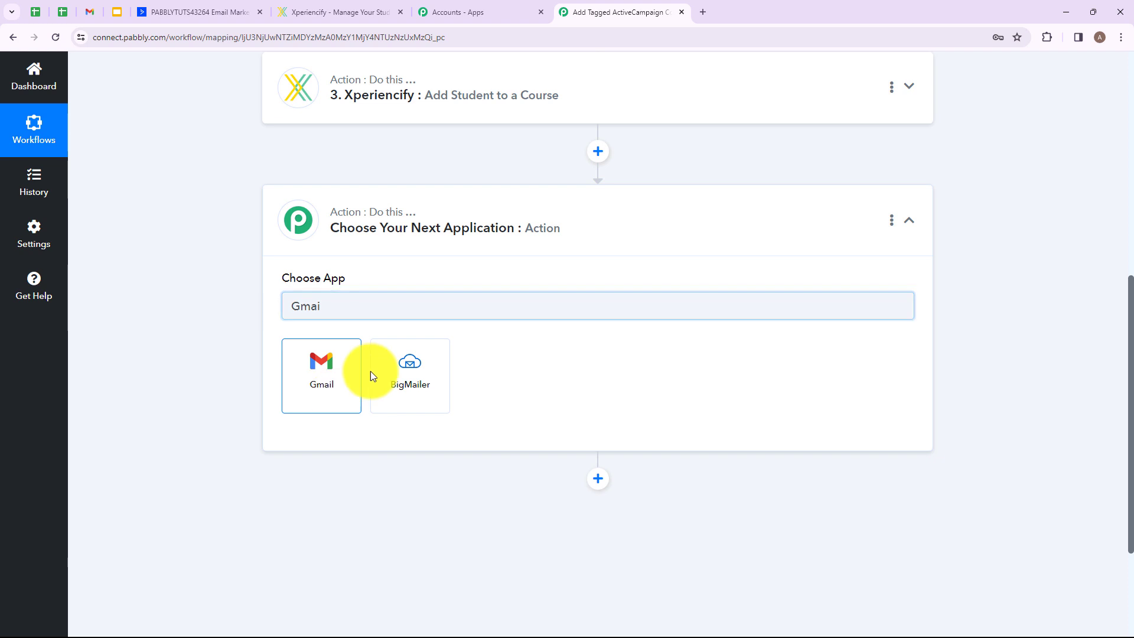
click(357, 373)
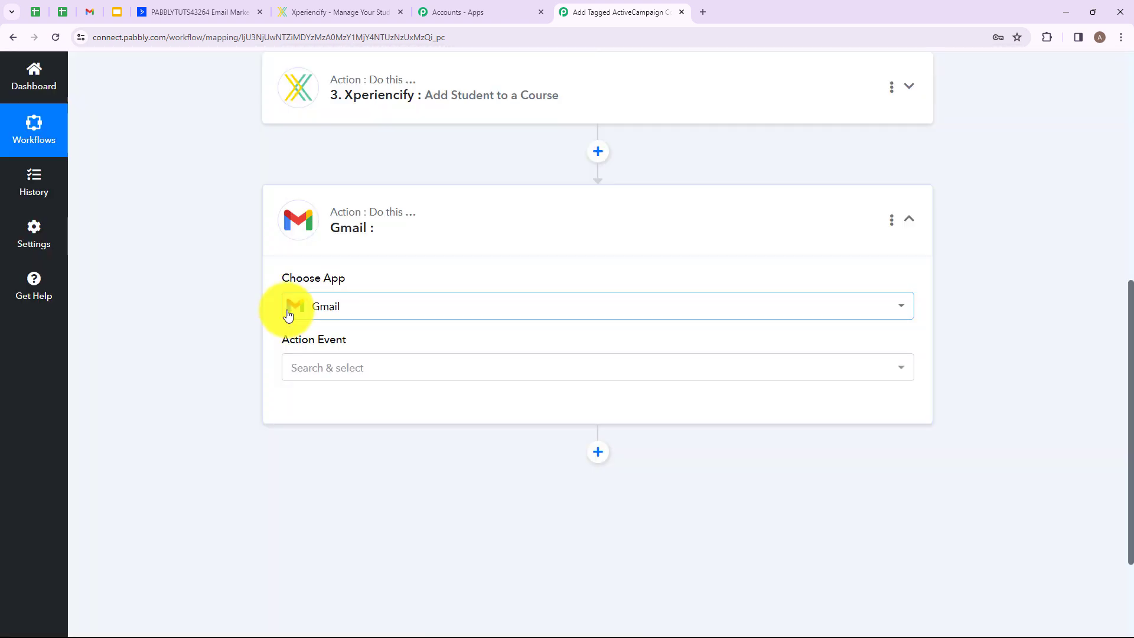
click(399, 376)
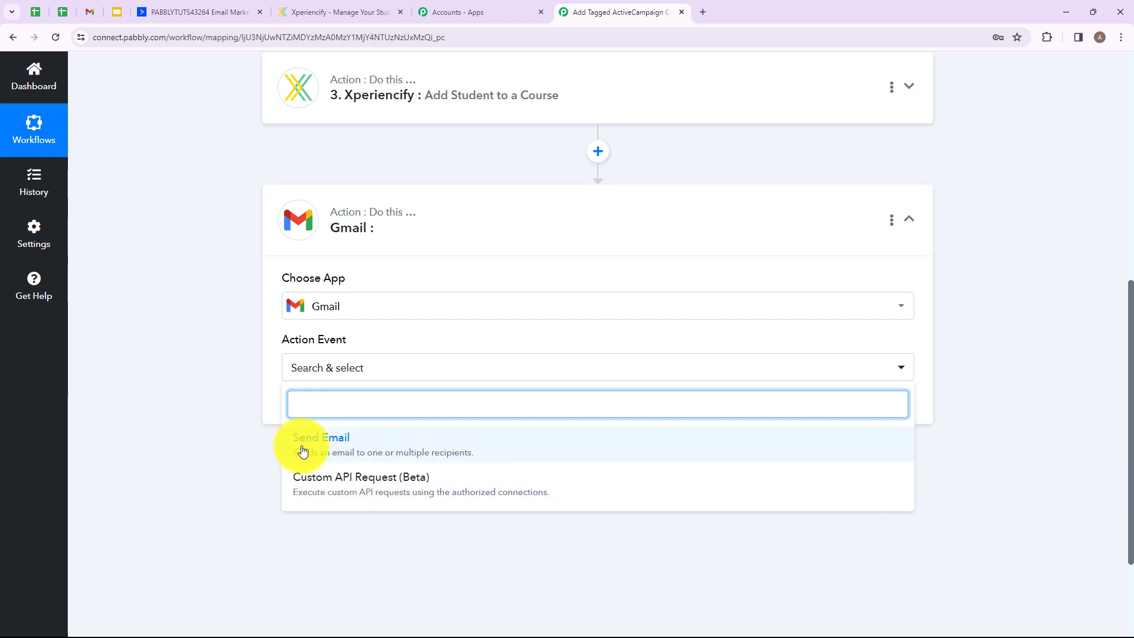
click(340, 452)
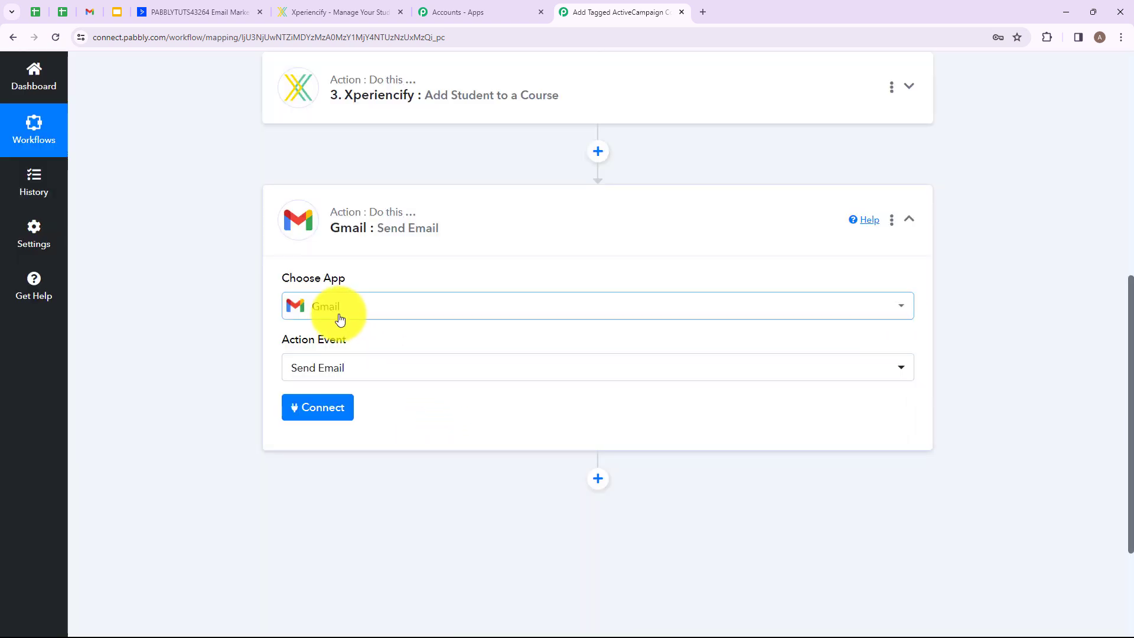
Step: Connect the Gmail step through a new connection authorised with the Google account
click(301, 406)
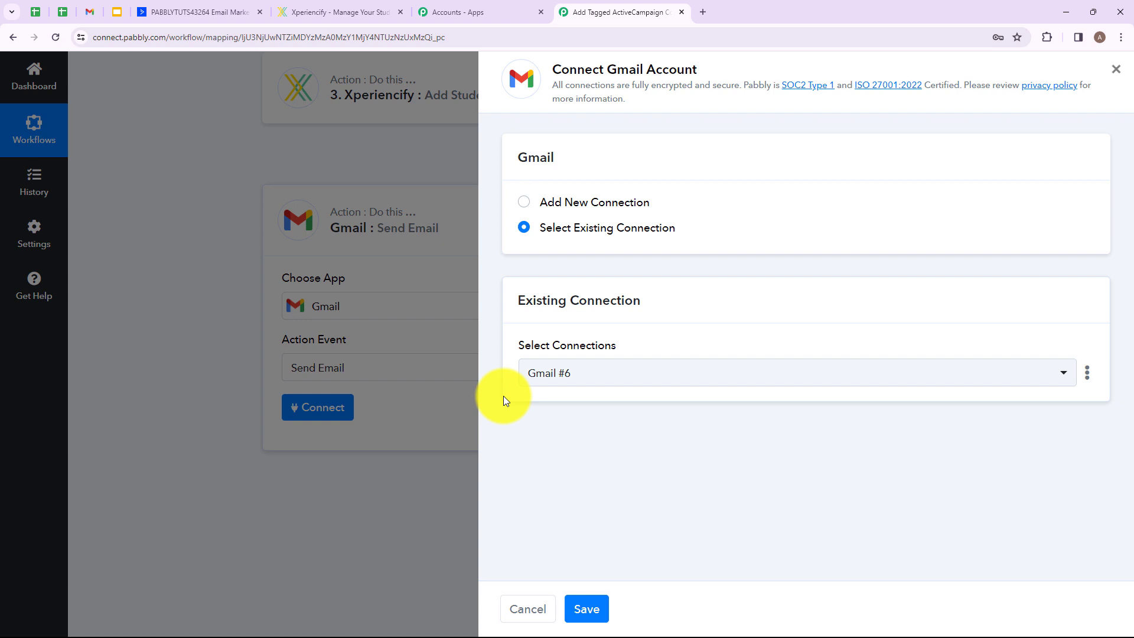
click(523, 202)
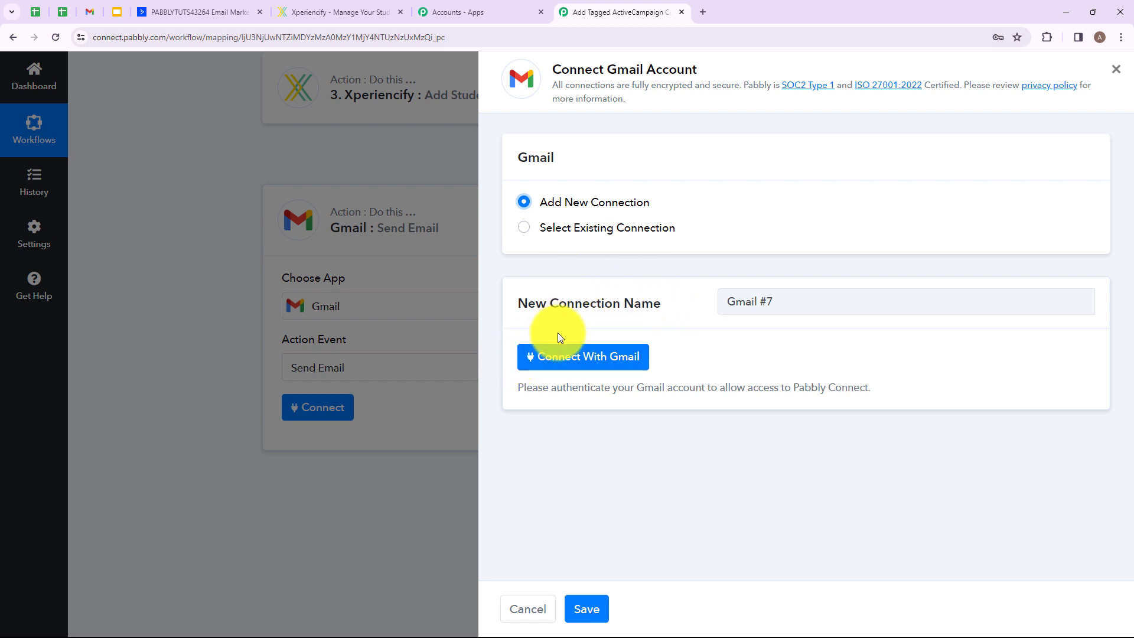
click(591, 357)
click(399, 239)
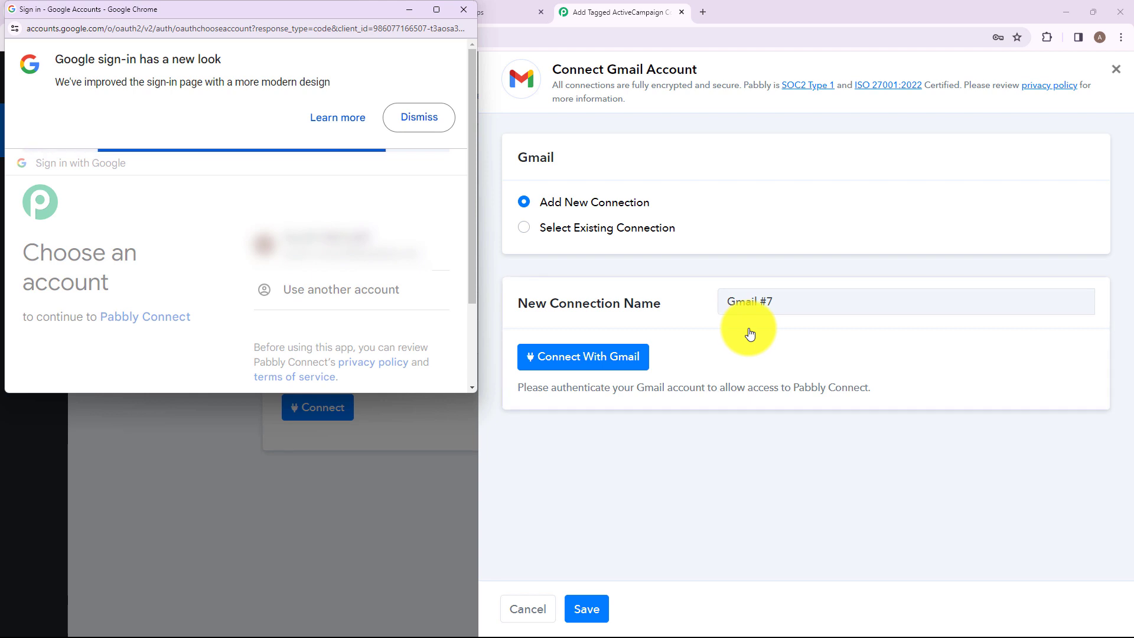
click(378, 300)
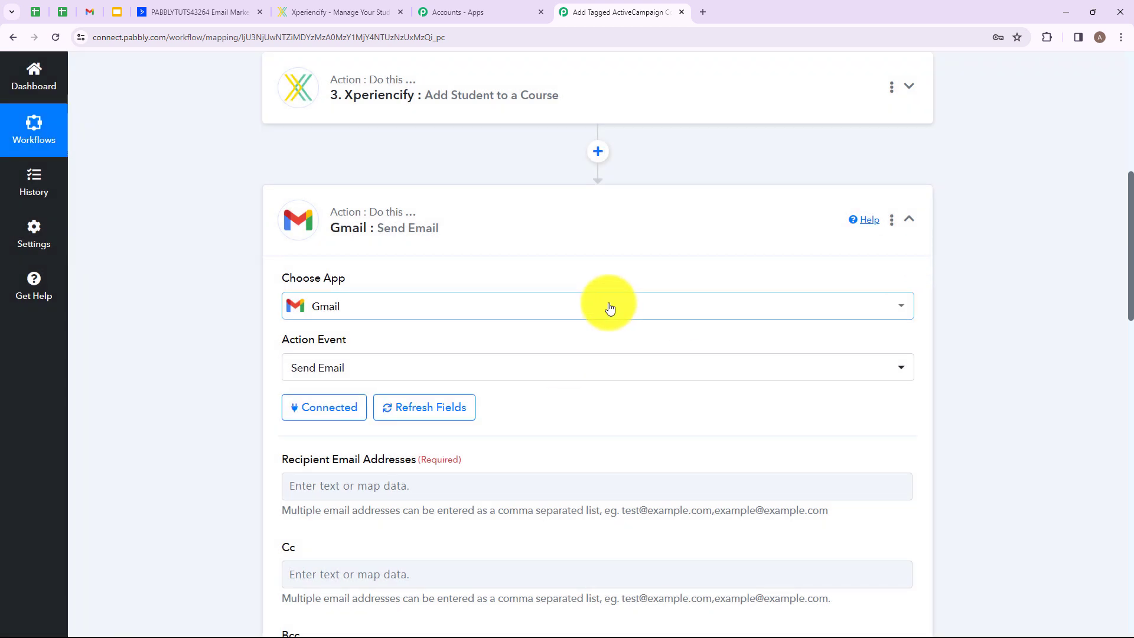
Step: Map the recipient email address to the Contact Email from the ActiveCampaign trigger data
scroll(608, 304, down, 4)
scroll(397, 265, down, 5)
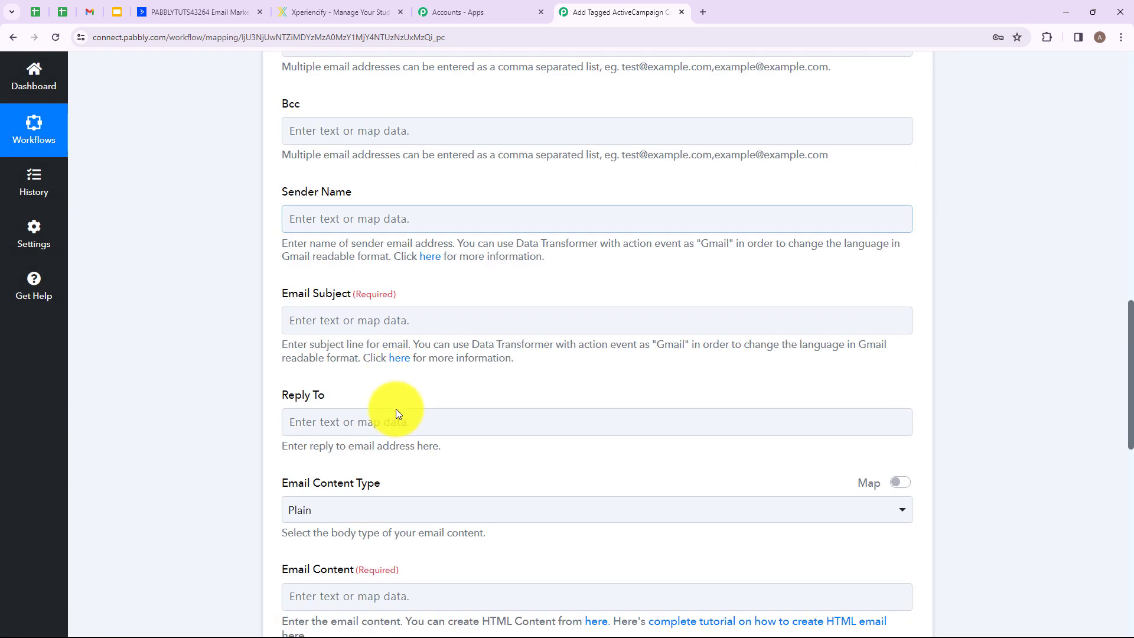
scroll(398, 418, up, 7)
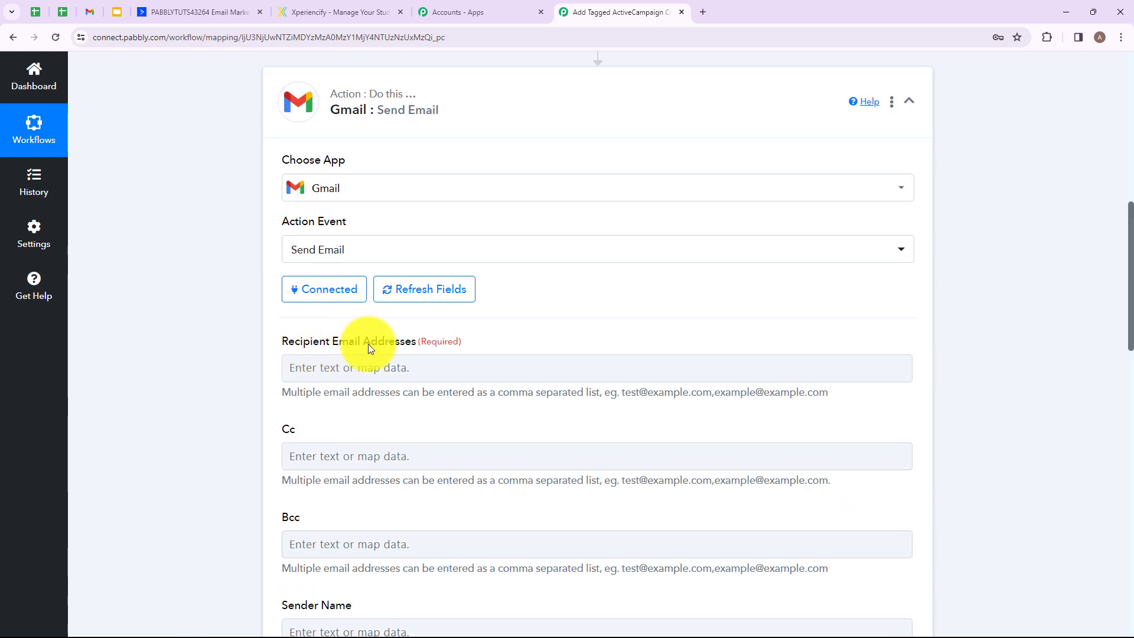
click(429, 375)
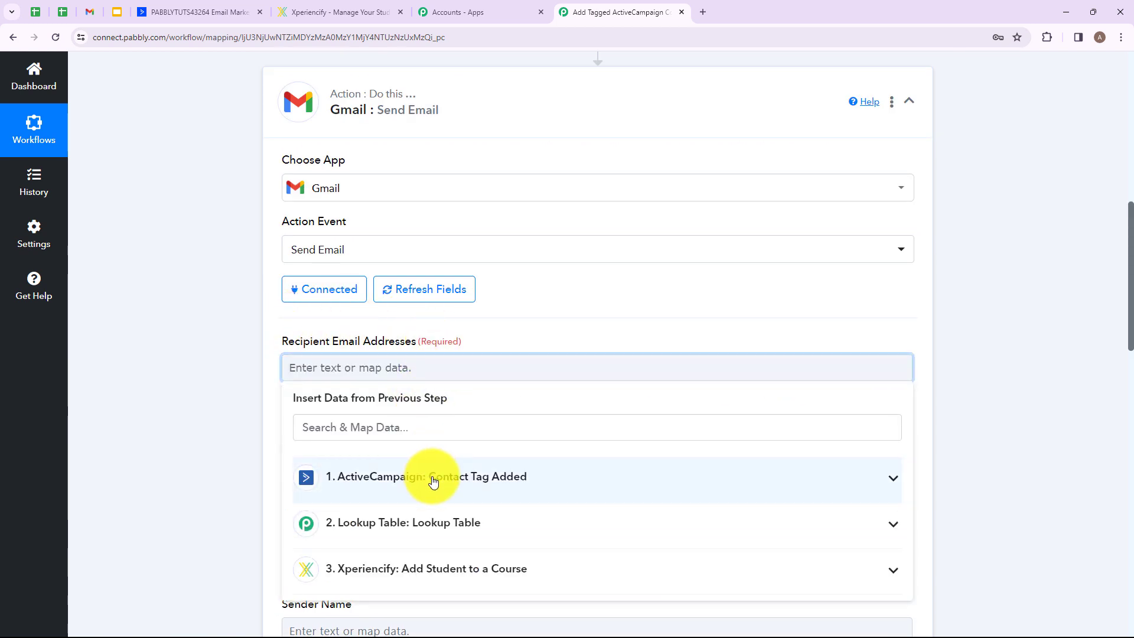
click(538, 475)
scroll(493, 543, down, 4)
scroll(492, 543, up, 3)
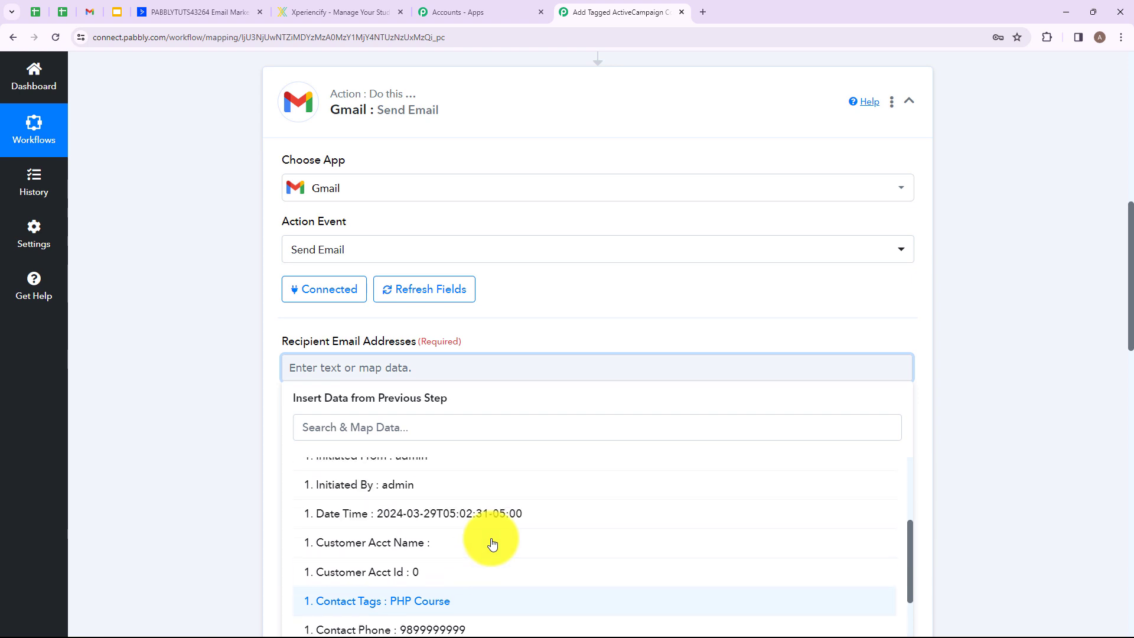
scroll(493, 543, down, 5)
scroll(492, 543, down, 1)
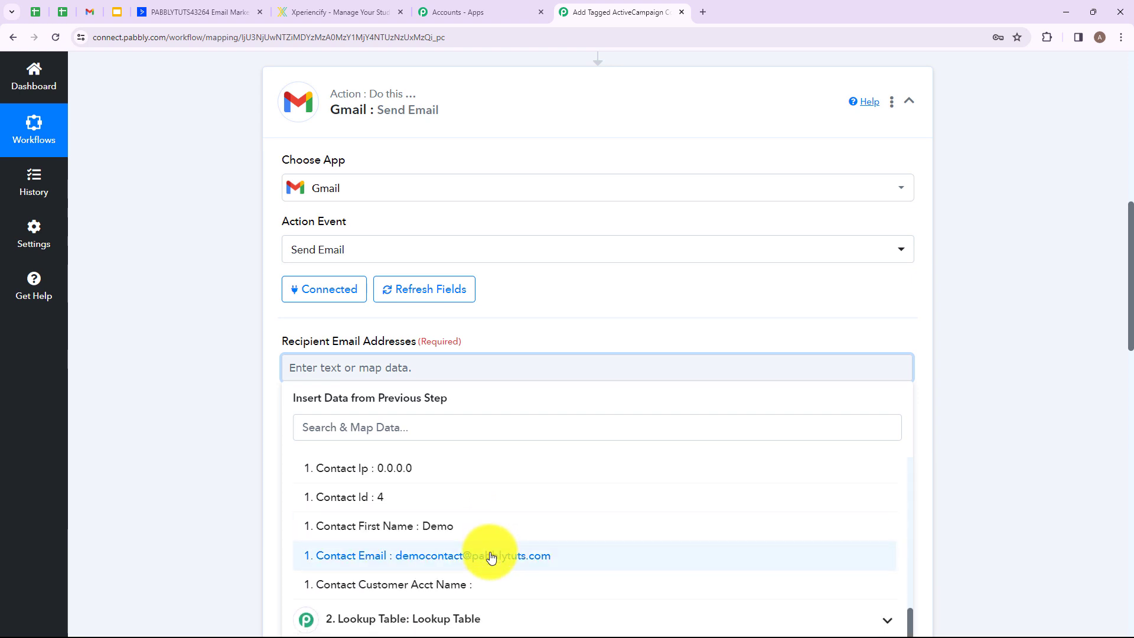
click(490, 552)
Step: Set the email's sender name to "Smart User"
scroll(623, 378, down, 6)
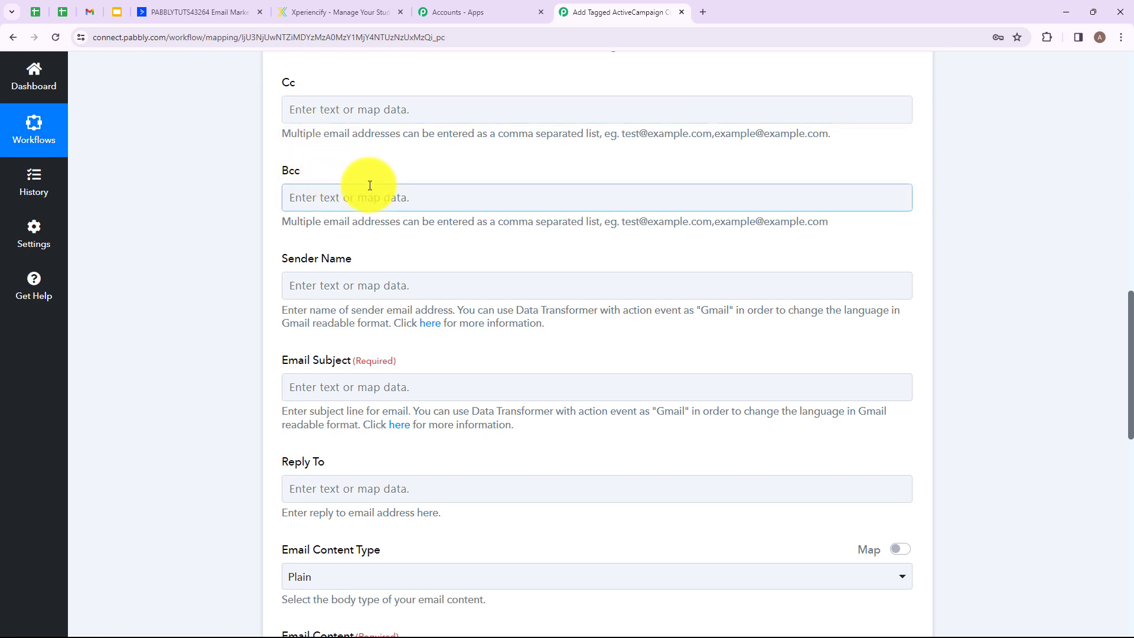
click(395, 285)
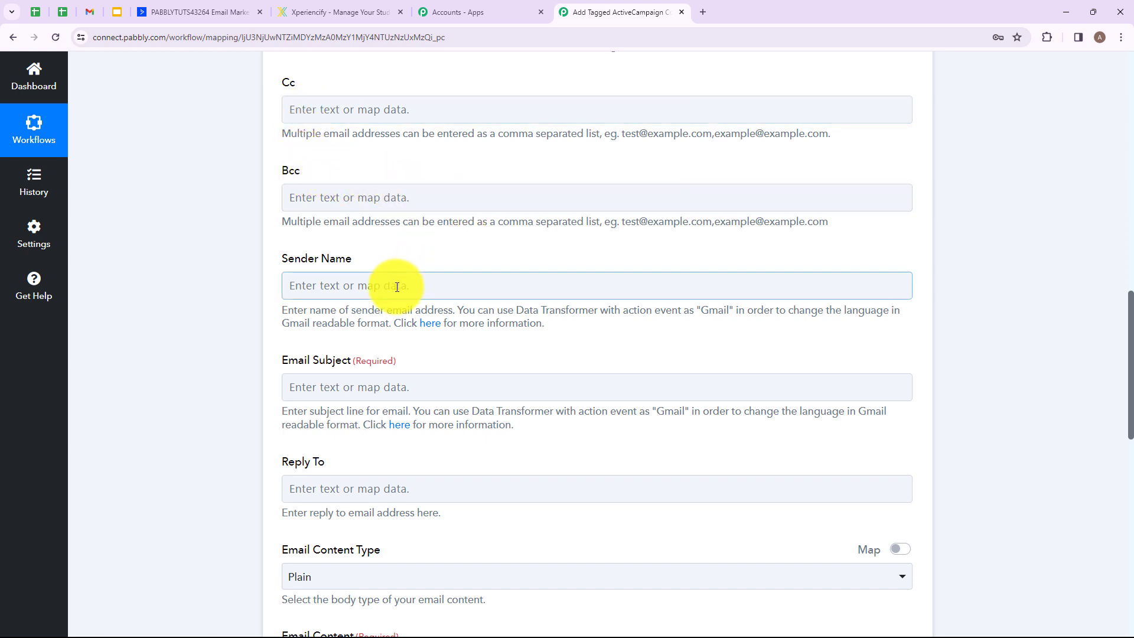
text(Smart User)
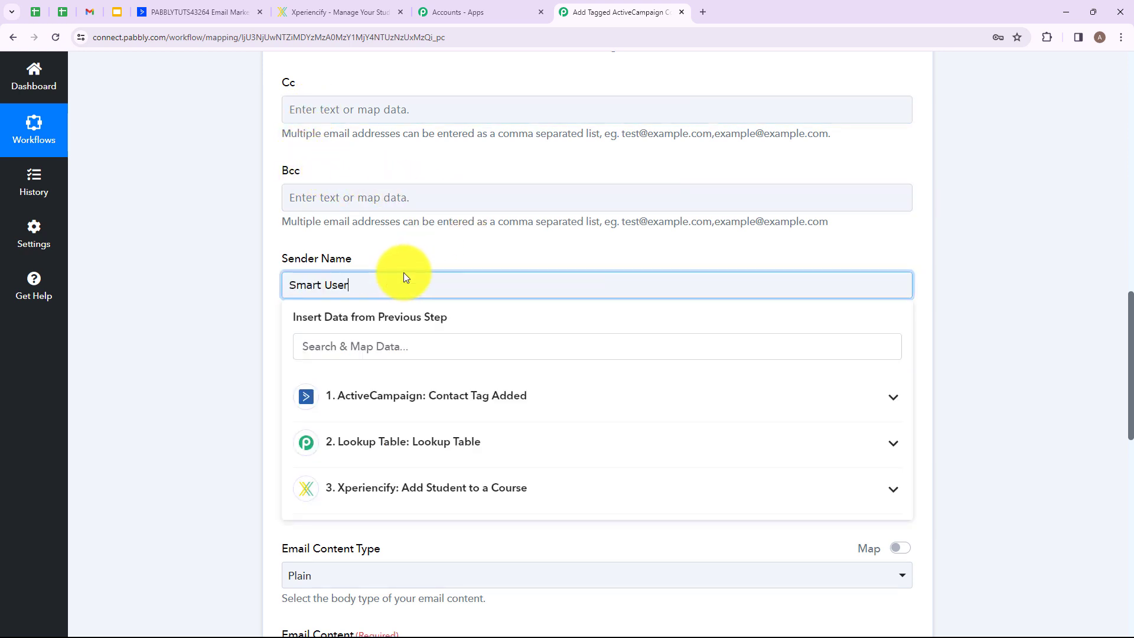
click(84, 335)
Step: Set the email subject to "Course Registration Confirmation and Password Setup"
scroll(494, 286, down, 2)
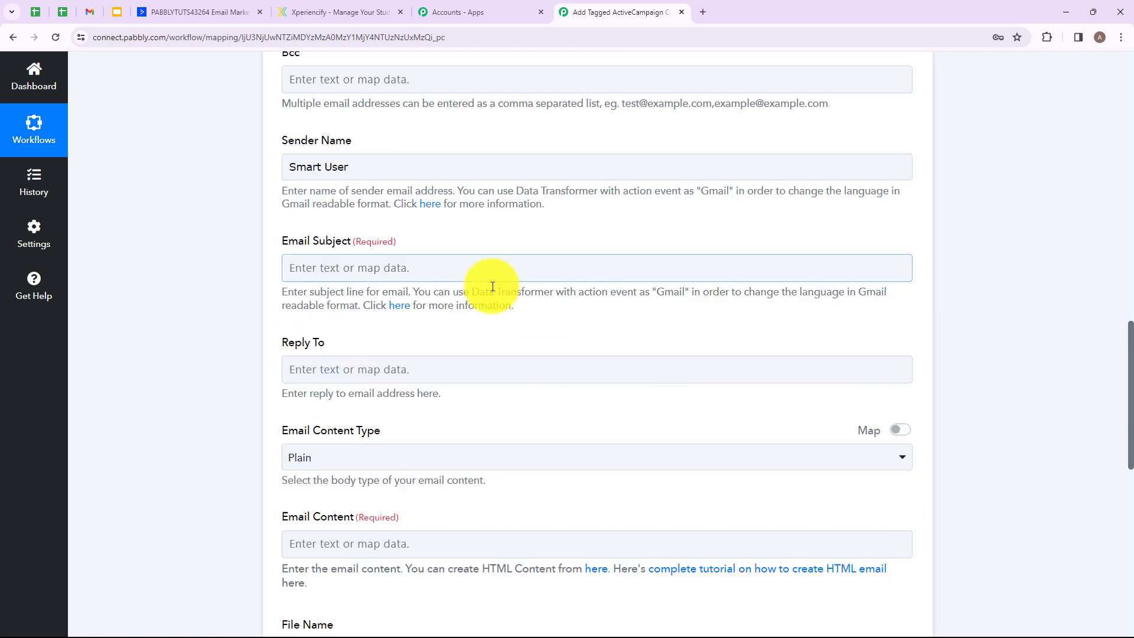
click(336, 272)
key(ctrl+v)
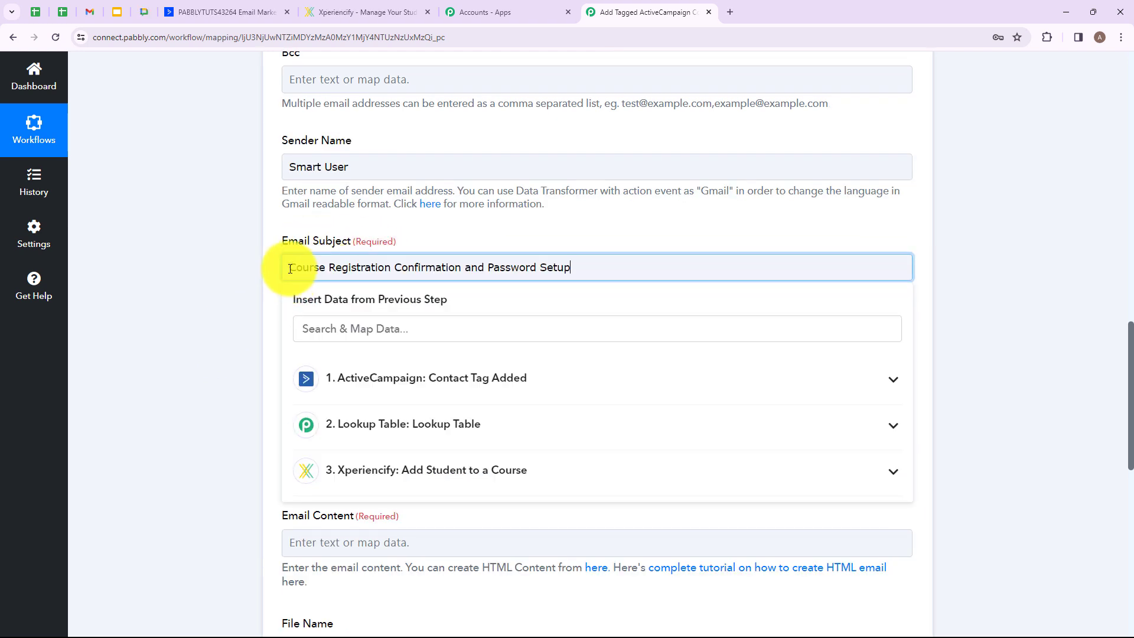
drag(294, 269, 444, 278)
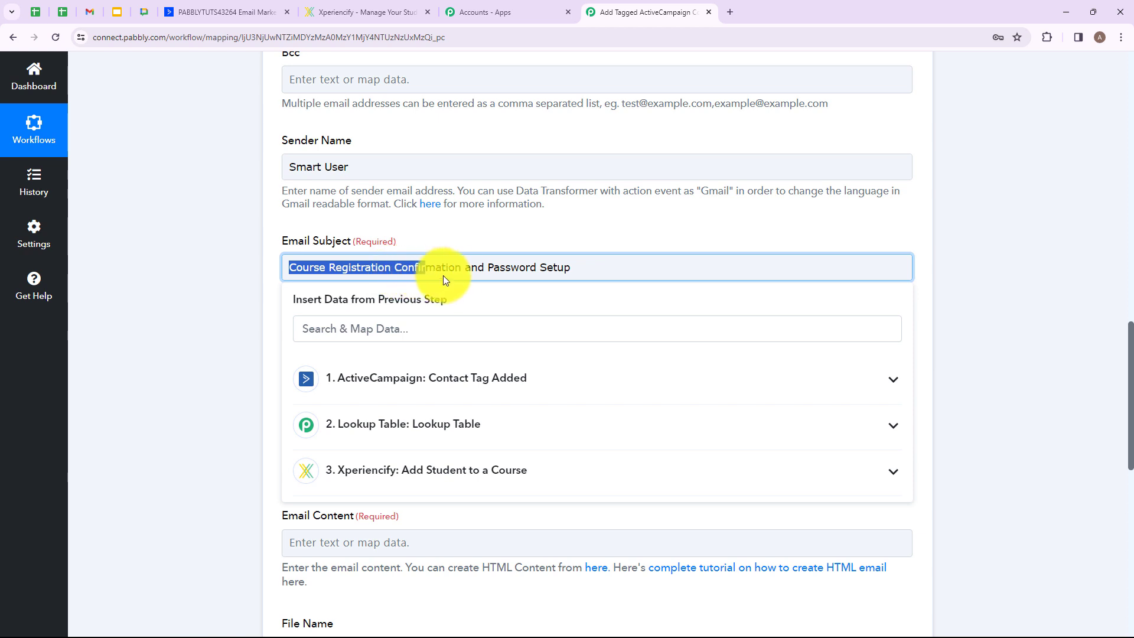
drag(530, 279, 579, 279)
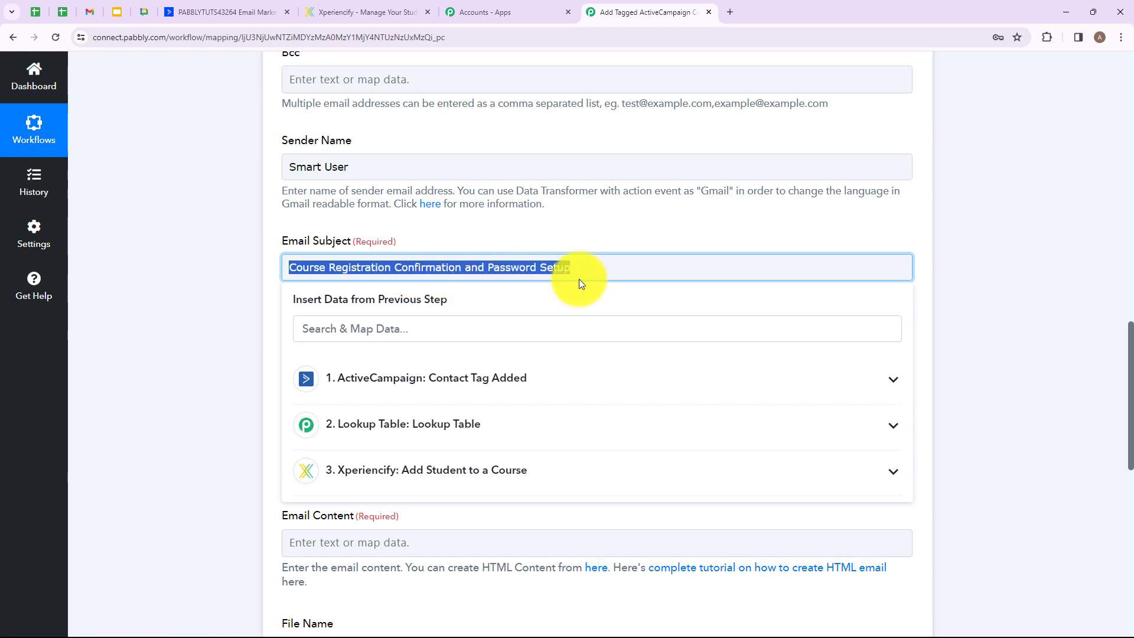
click(221, 279)
Step: Set the email content type to HTML
scroll(371, 323, down, 1)
scroll(371, 323, down, 2)
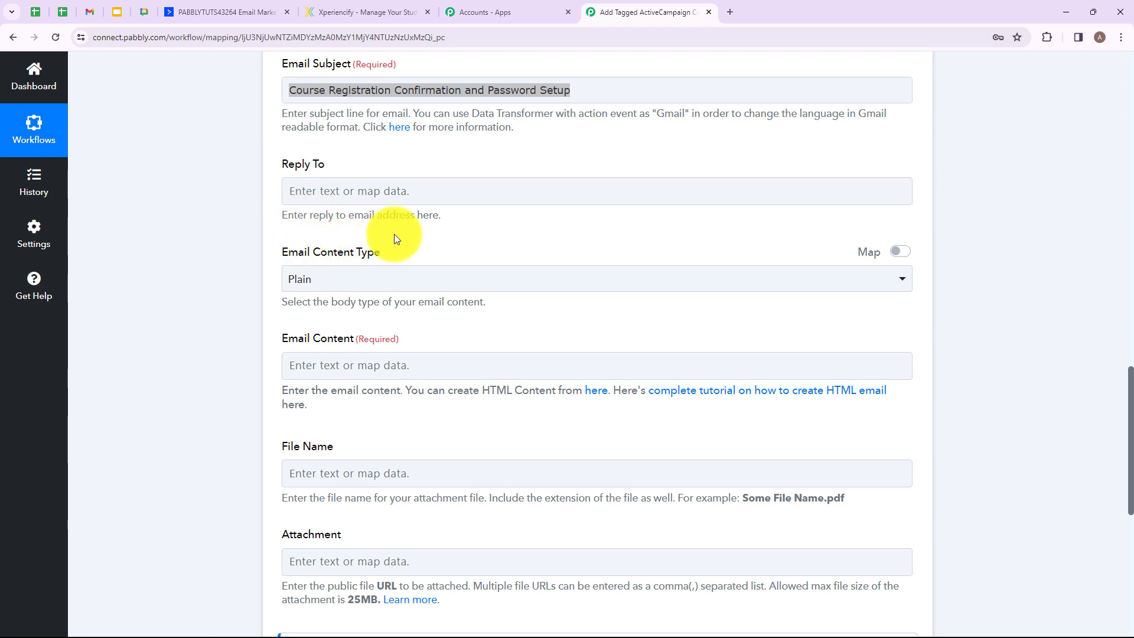
scroll(409, 242, down, 1)
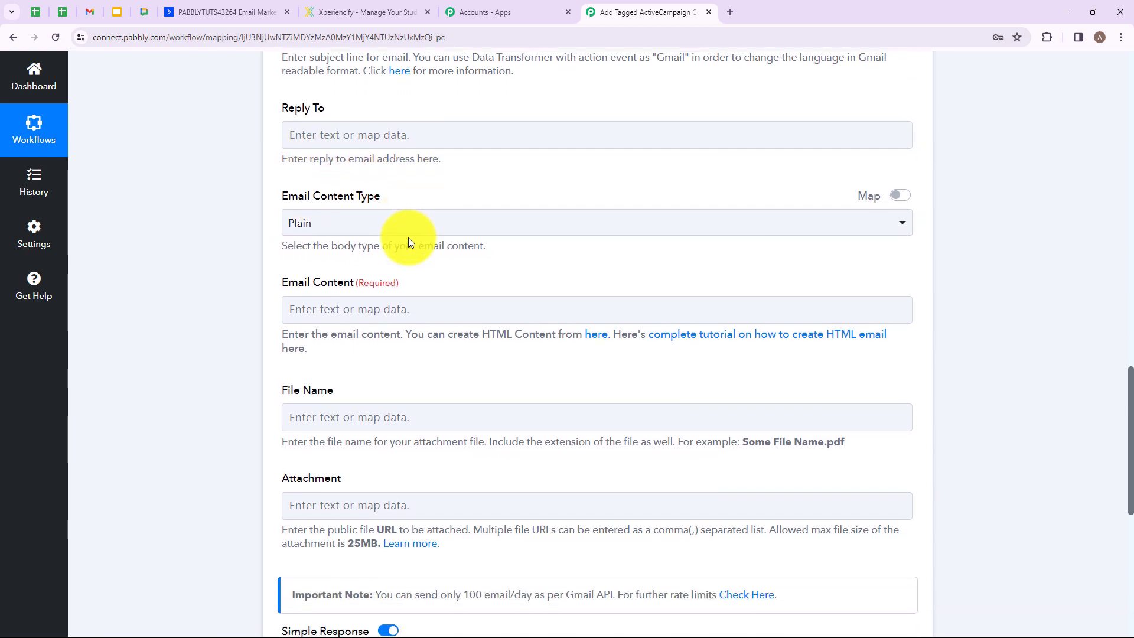
scroll(409, 242, up, 1)
click(288, 275)
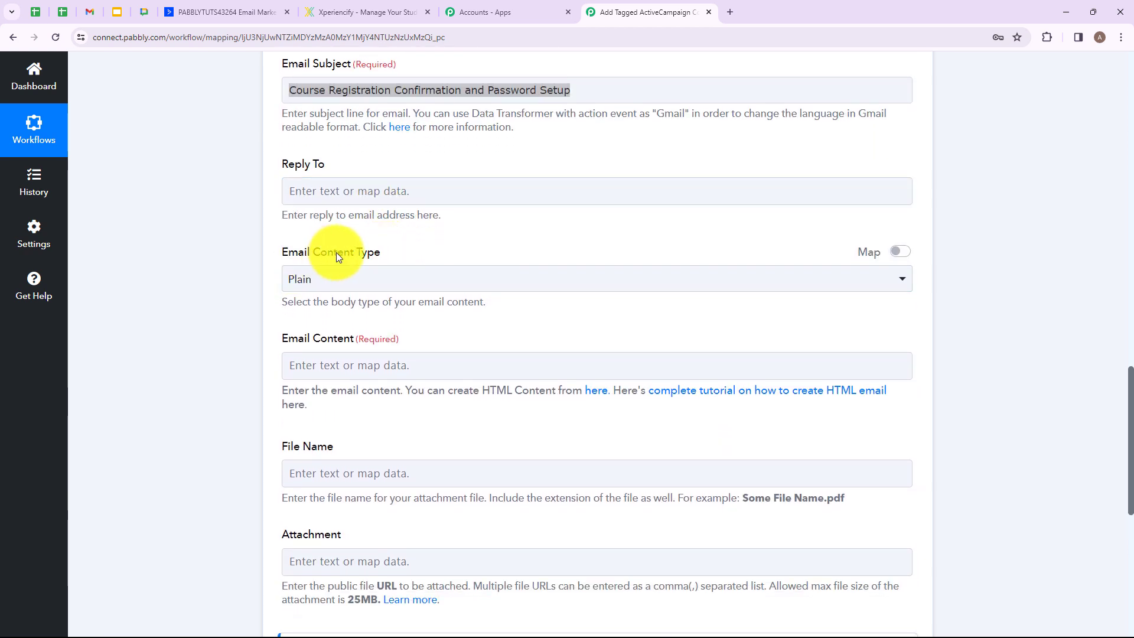
click(471, 280)
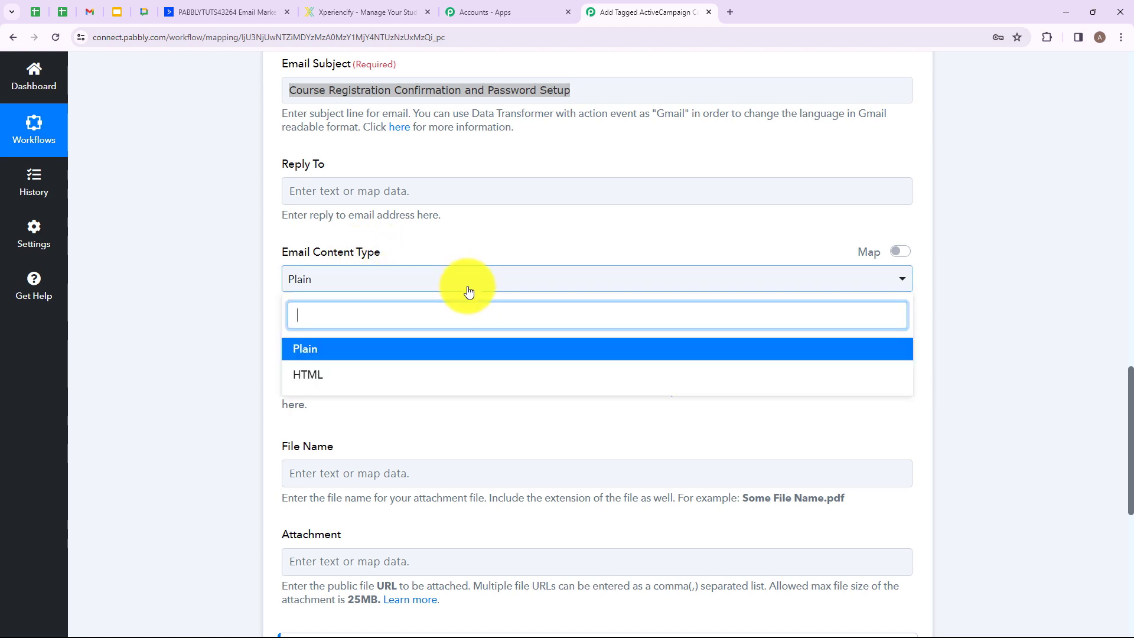
click(368, 384)
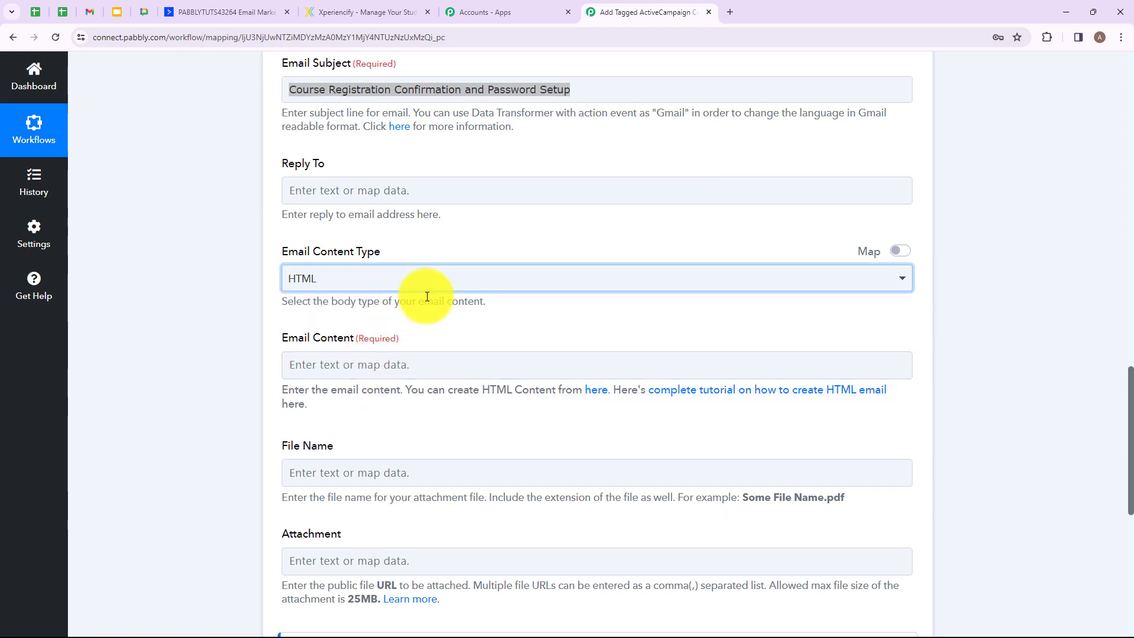
Step: Fill the email content with an HTML registration message containing the mapped first name, last name and tag, plus the Xperiencify magic link for password setup
scroll(426, 296, down, 3)
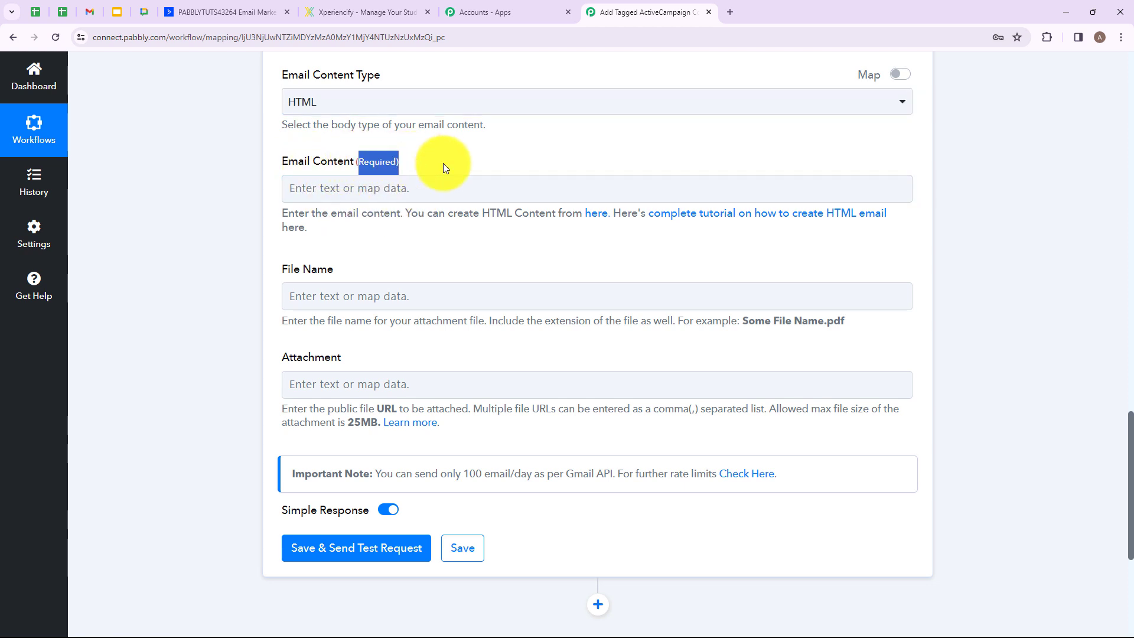
click(406, 189)
text(Hello)
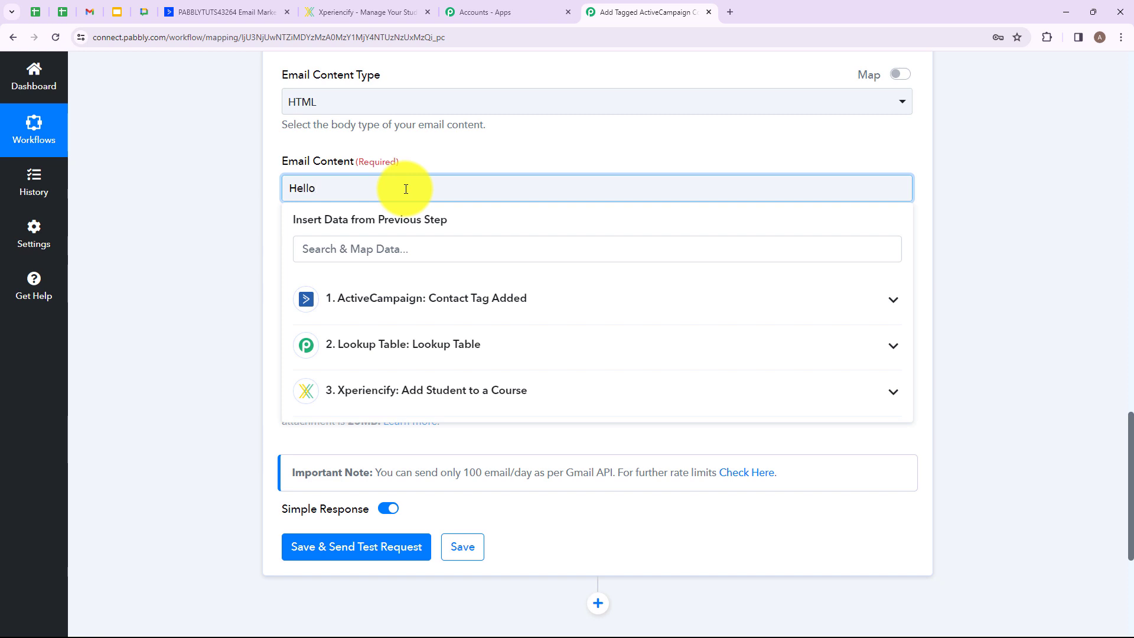
key(ctrl+v)
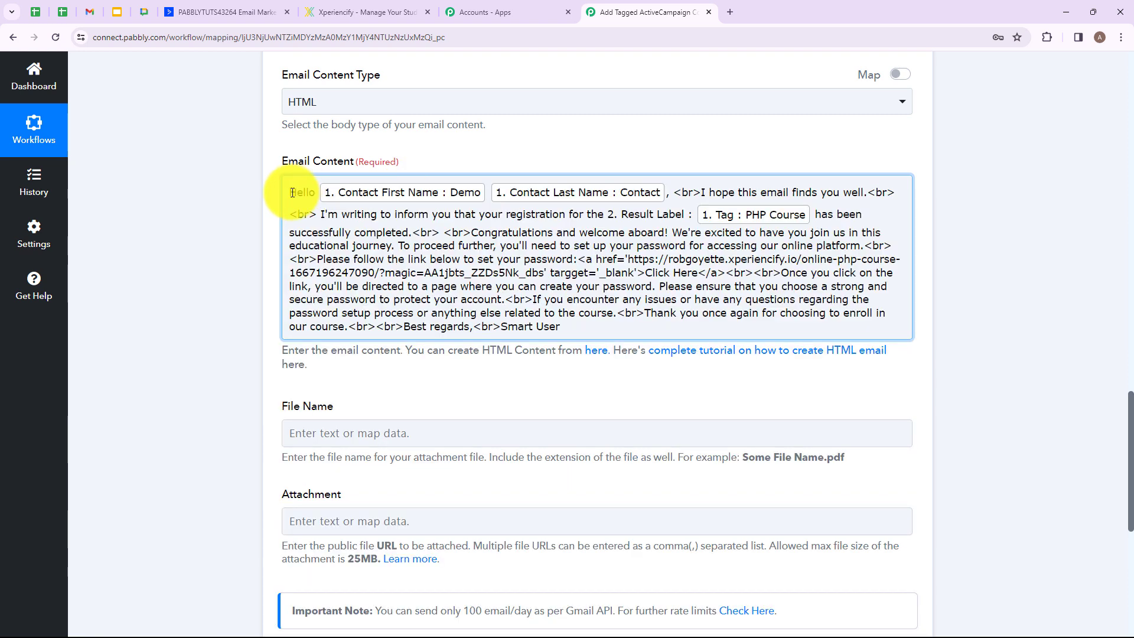
drag(287, 194, 590, 315)
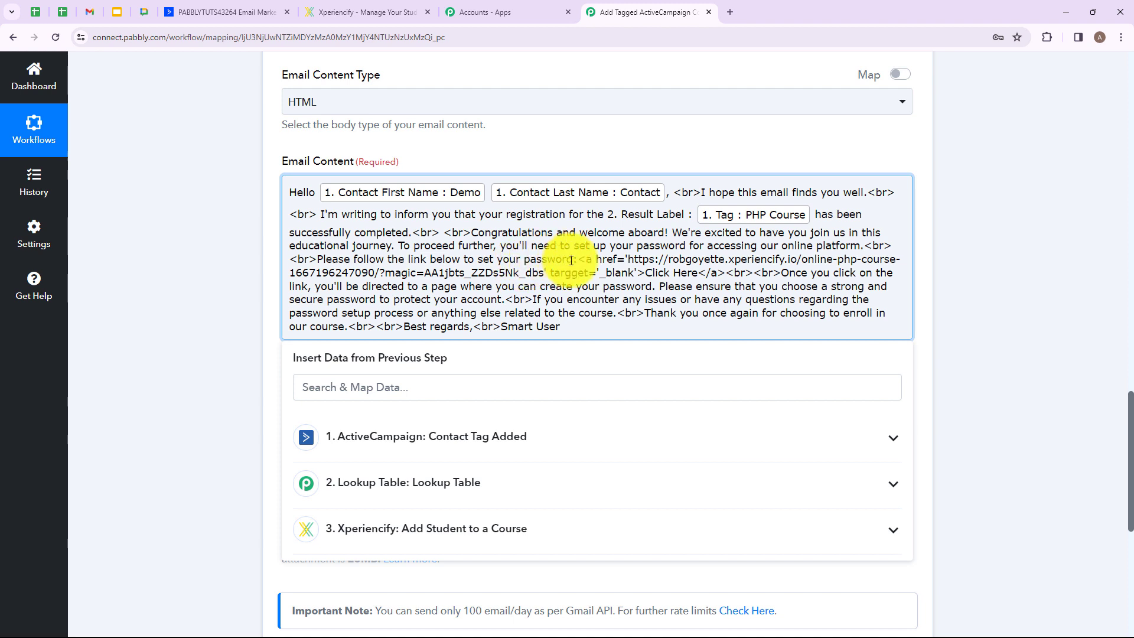
drag(587, 260, 633, 275)
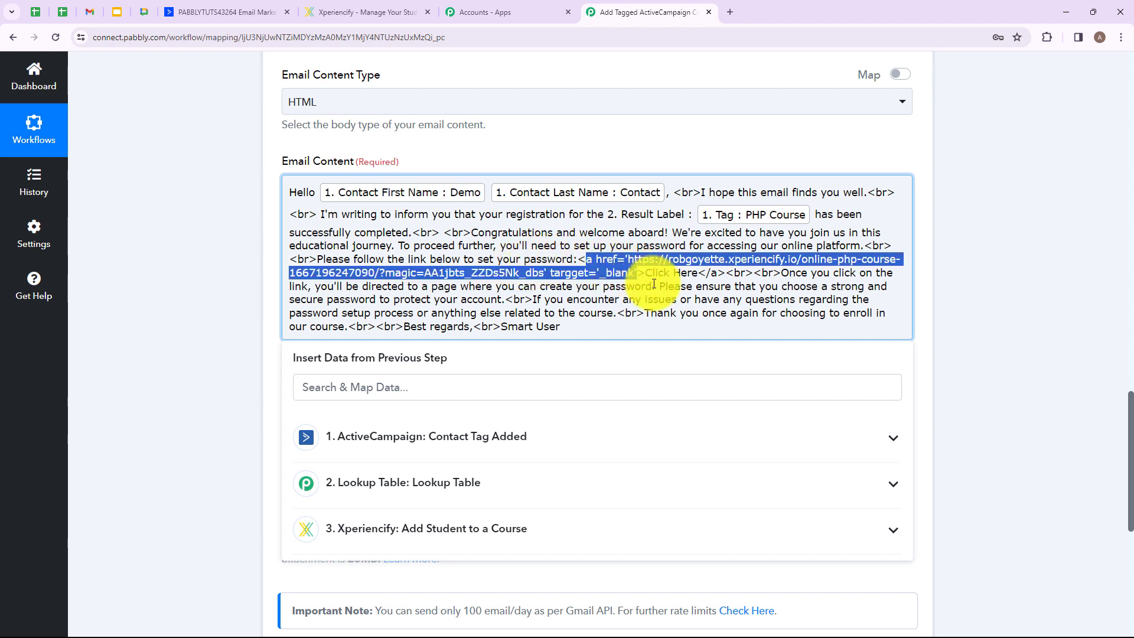
click(653, 288)
drag(412, 233, 481, 232)
click(431, 259)
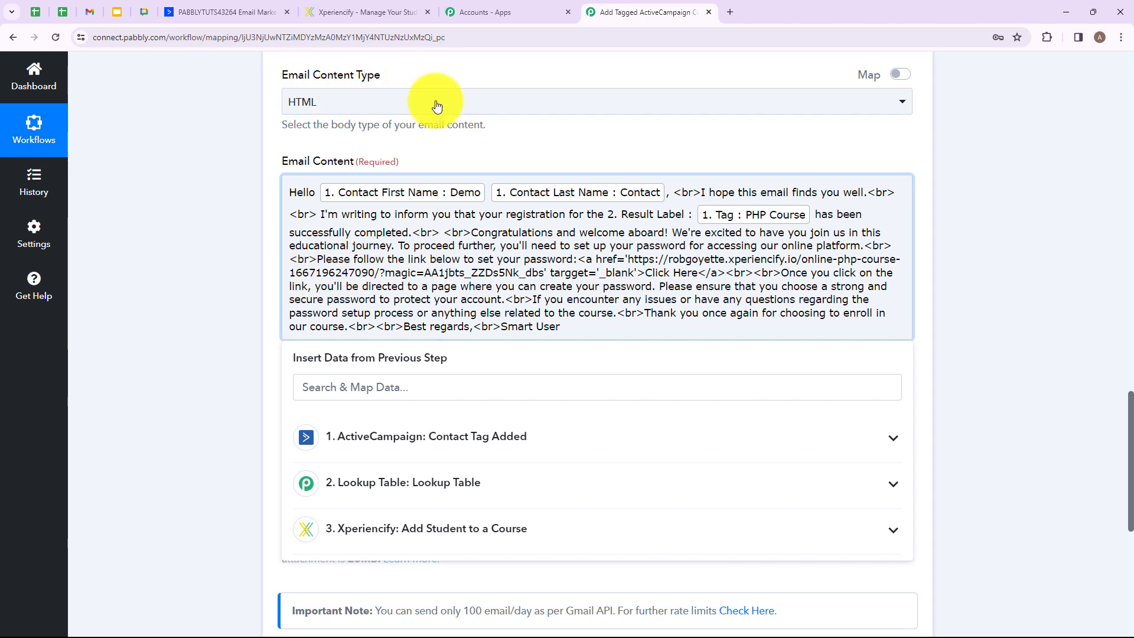
Step: Save the Gmail step, send a test request, and check the result status and remaining email quota in the response
click(182, 357)
scroll(344, 240, down, 3)
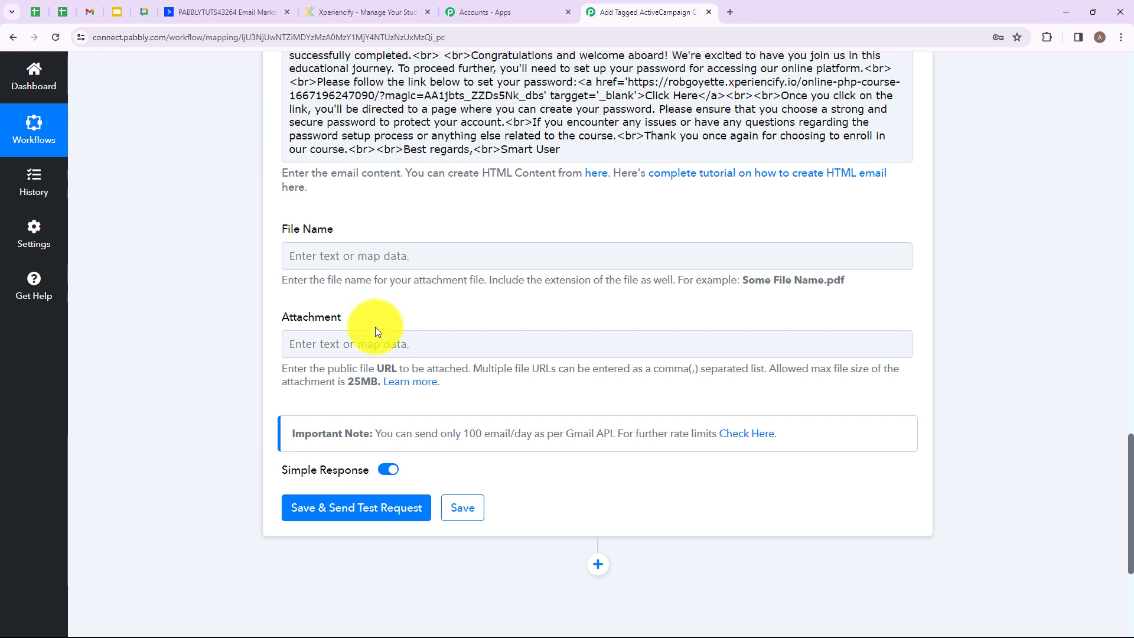
scroll(379, 336, down, 3)
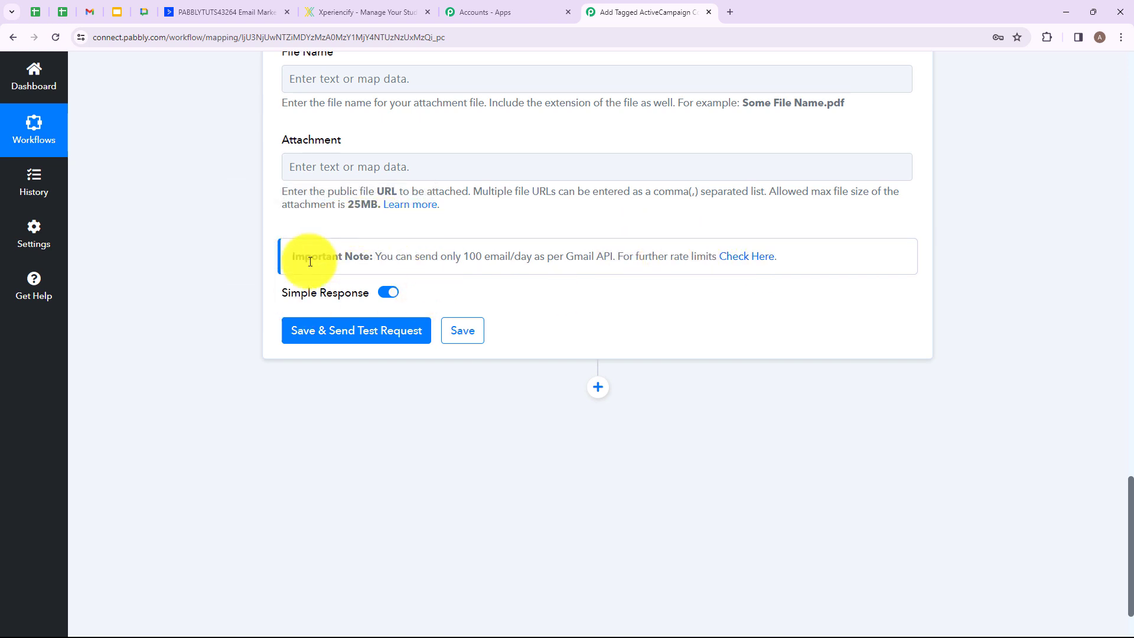
click(329, 341)
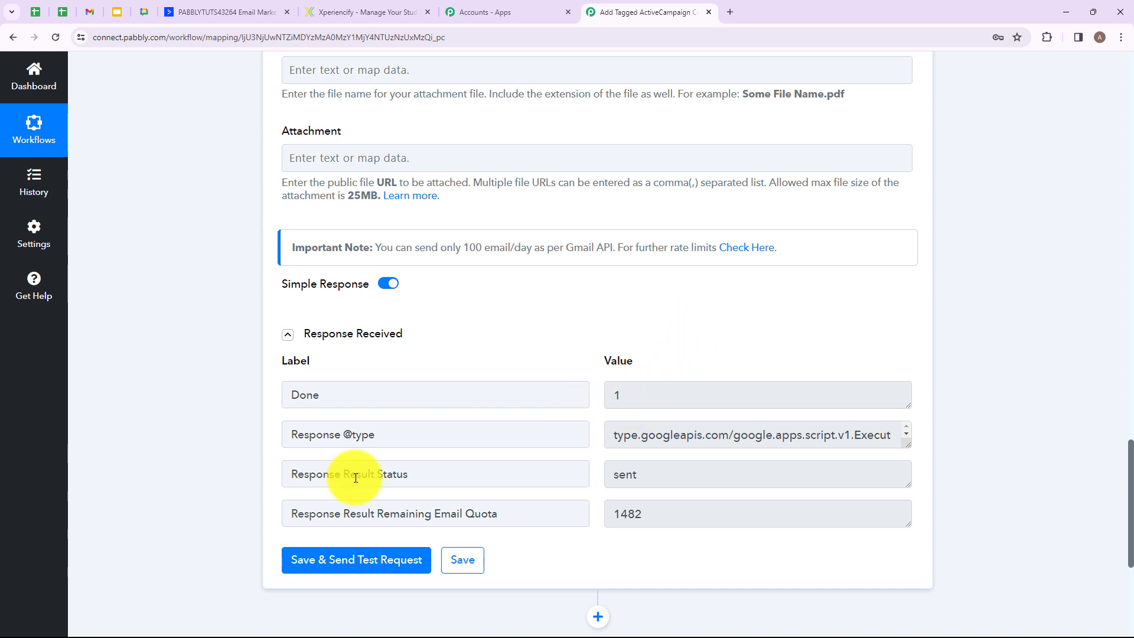
drag(343, 475, 441, 484)
double_click(663, 474)
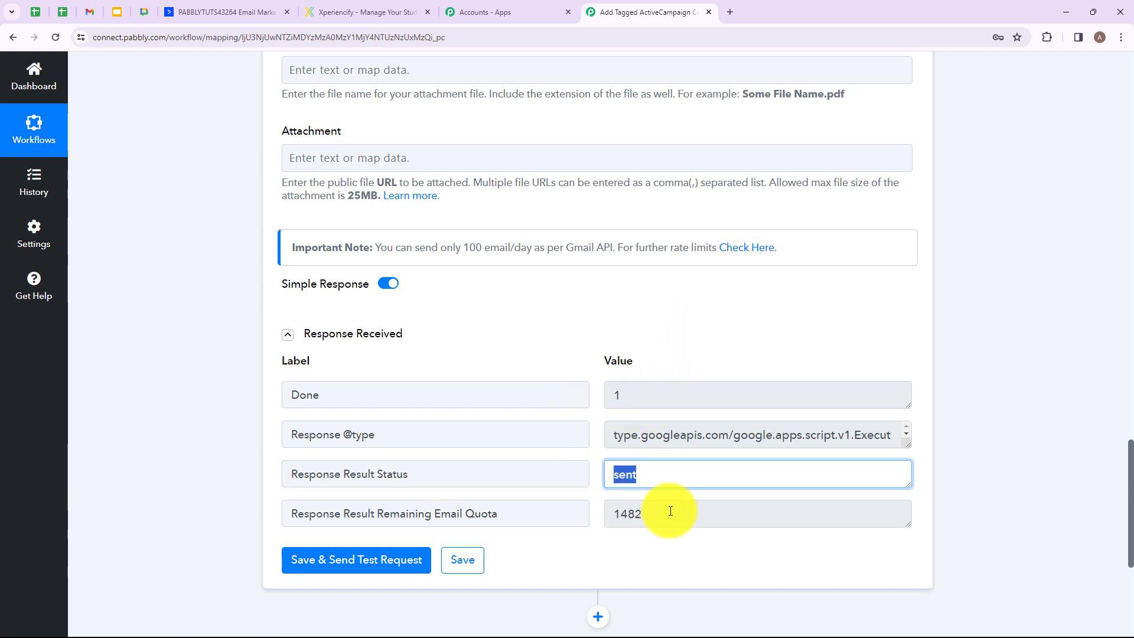
click(680, 513)
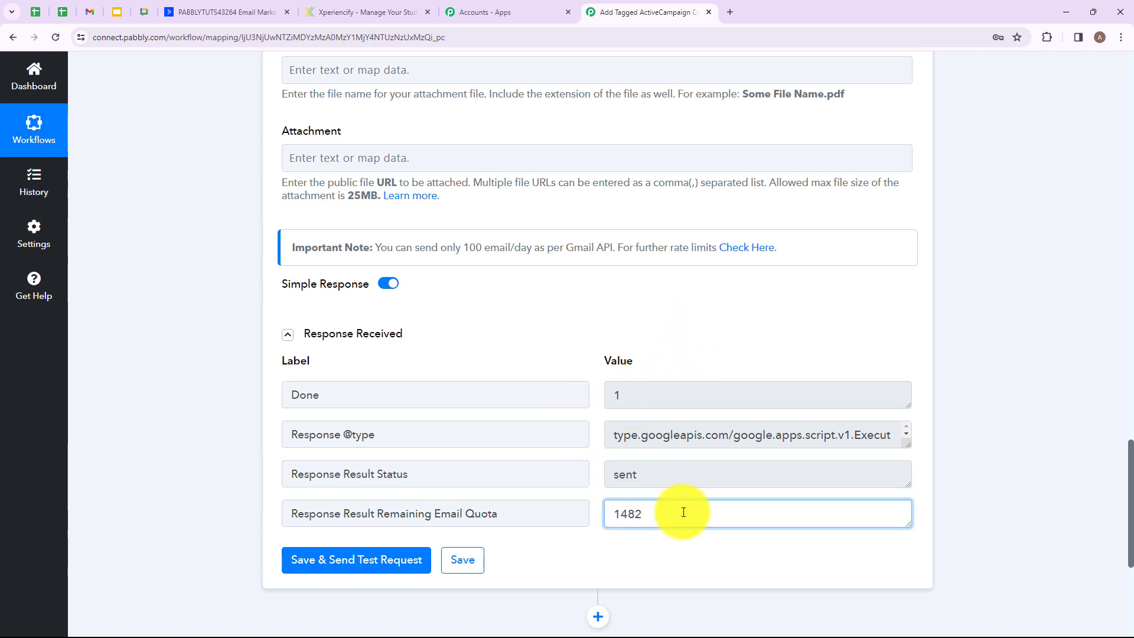
Step: Switch to the Gmail inbox and check the subject and body of the received course registration email
key(ctrl+3)
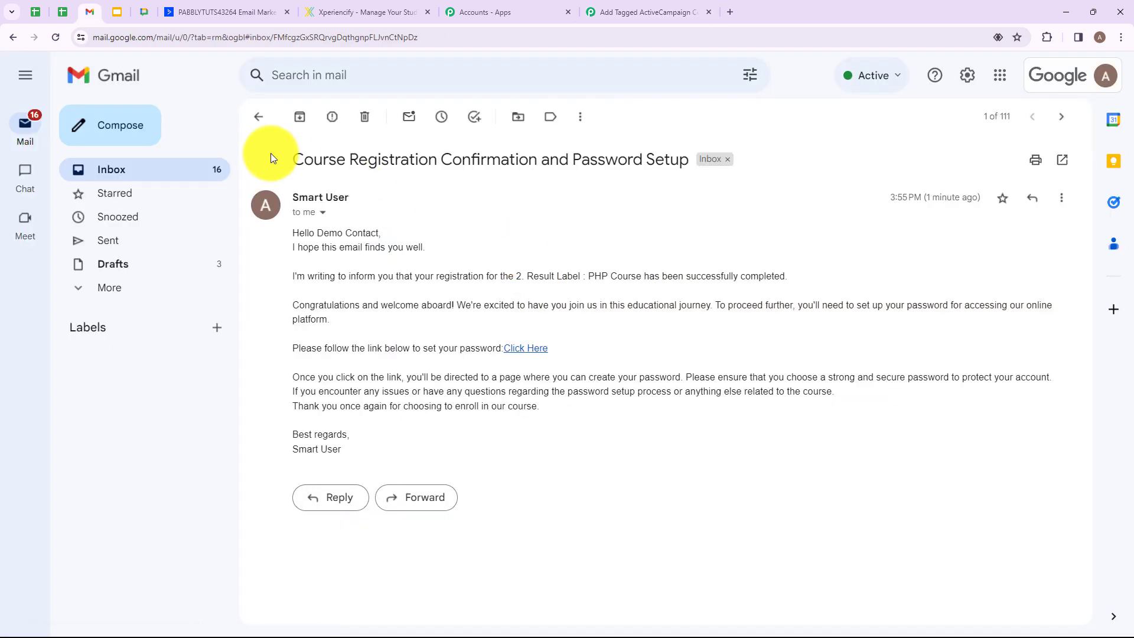
drag(292, 156, 460, 431)
click(461, 430)
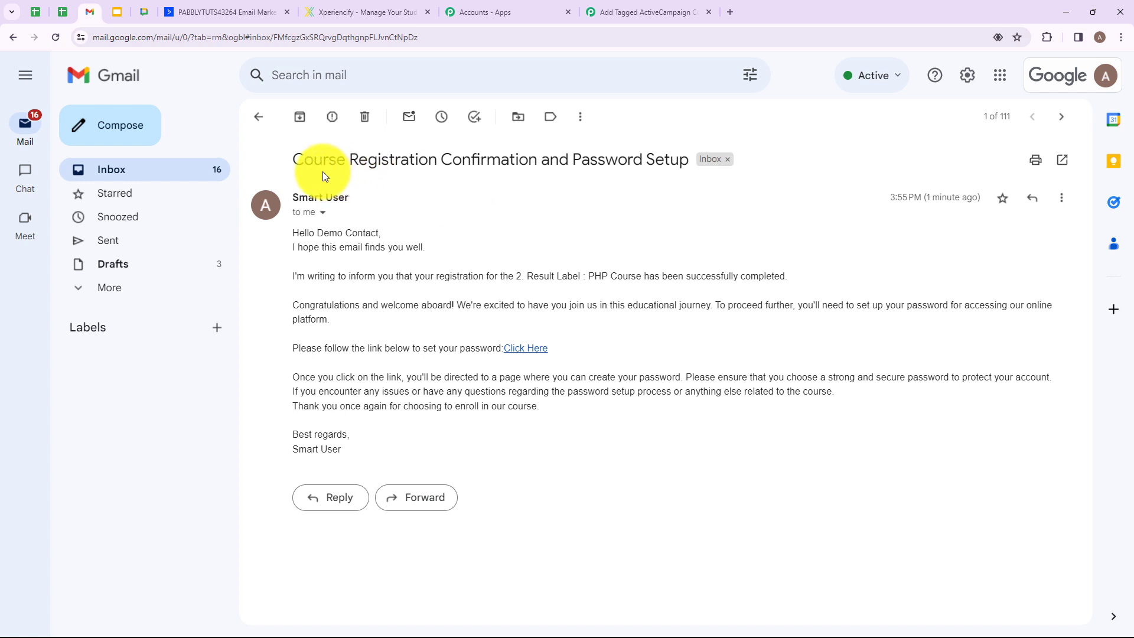
drag(294, 160, 683, 157)
click(697, 212)
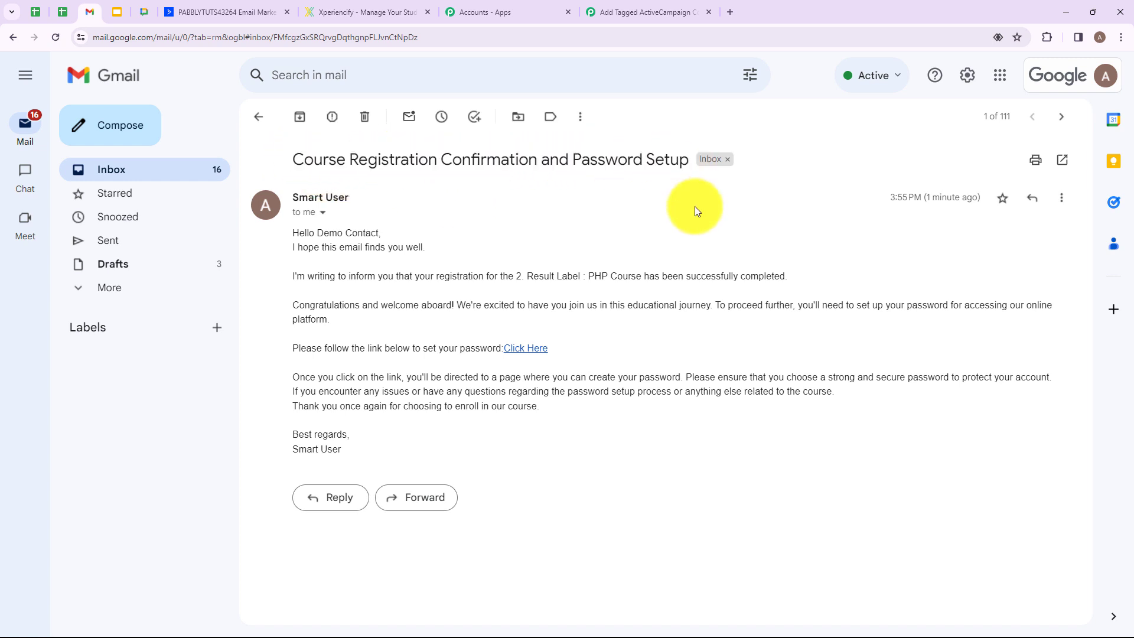
Step: Examine the registration email's greeting, course confirmation text and password setup link
drag(294, 233, 526, 407)
click(555, 359)
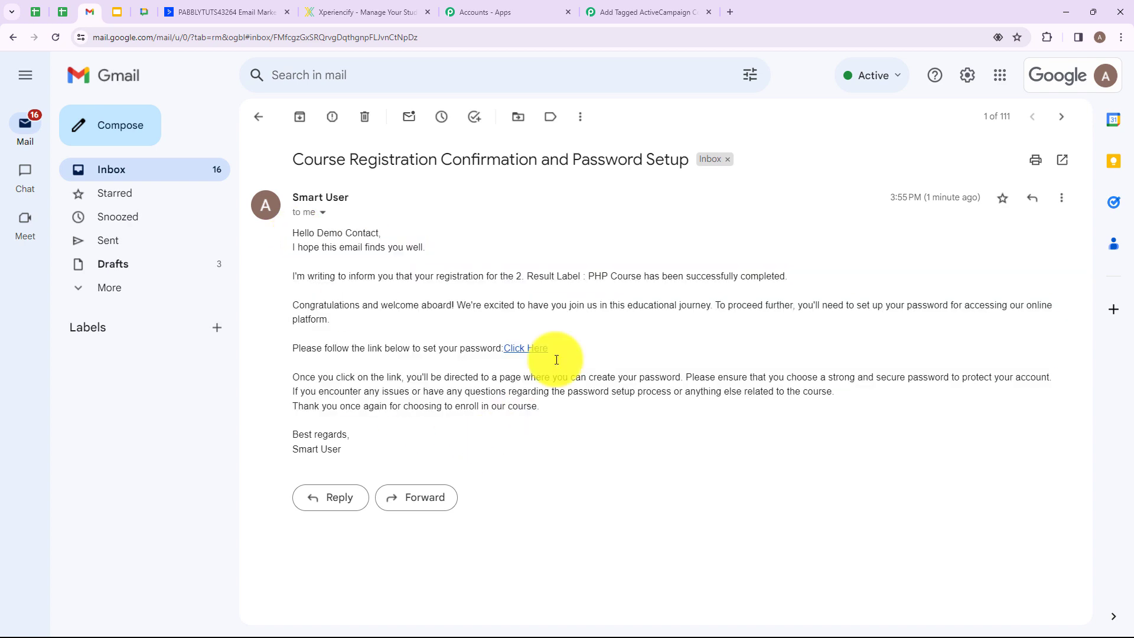
click(627, 8)
scroll(459, 235, up, 15)
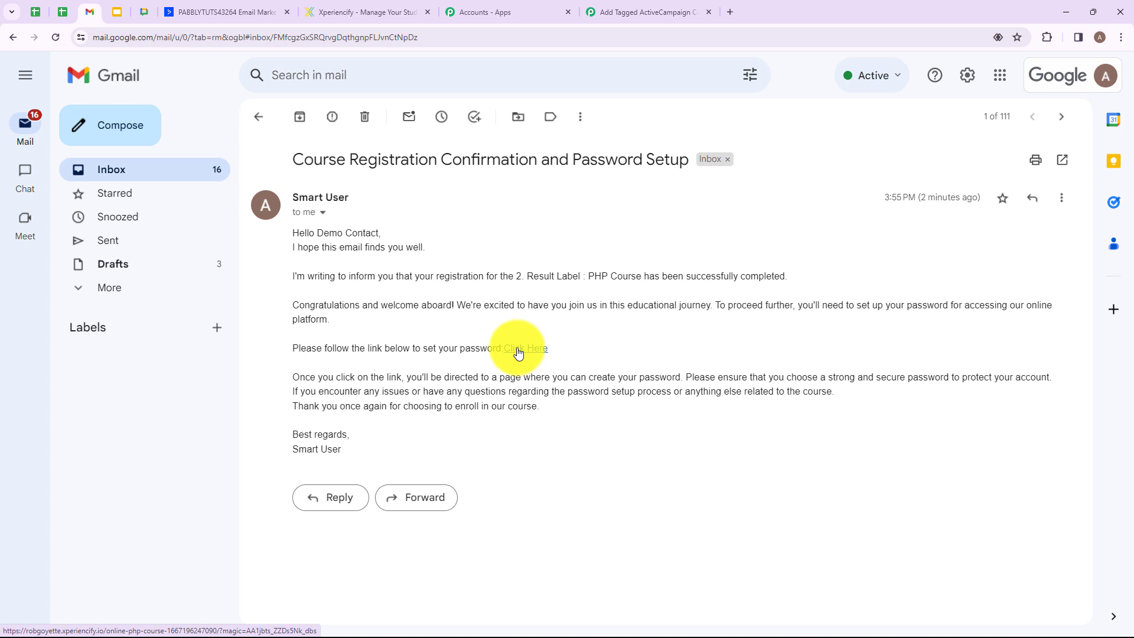
Step: Switch to the Pabbly Connect workflow and review its ActiveCampaign trigger and the Lookup Table, Xperiencify and Gmail actions in order
click(640, 7)
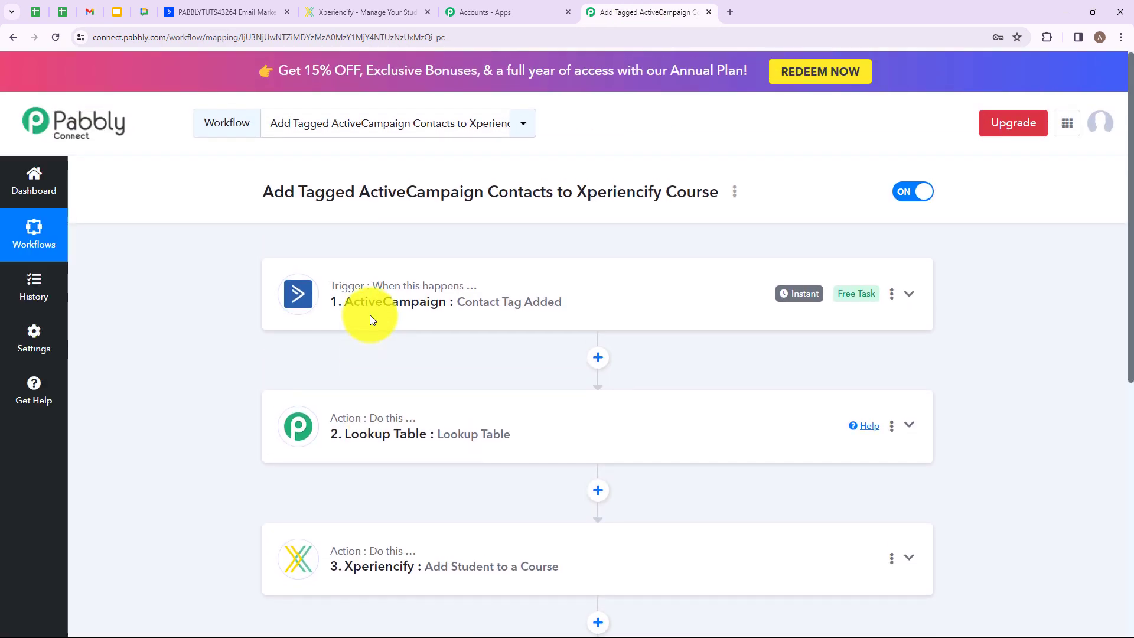
scroll(370, 319, down, 1)
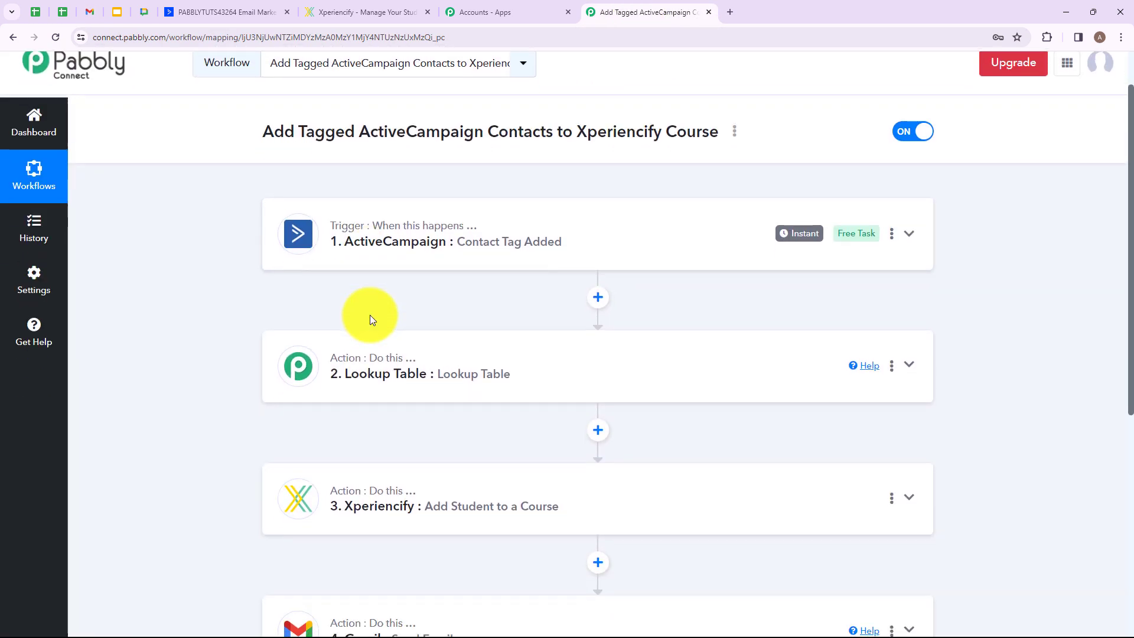
scroll(370, 319, down, 1)
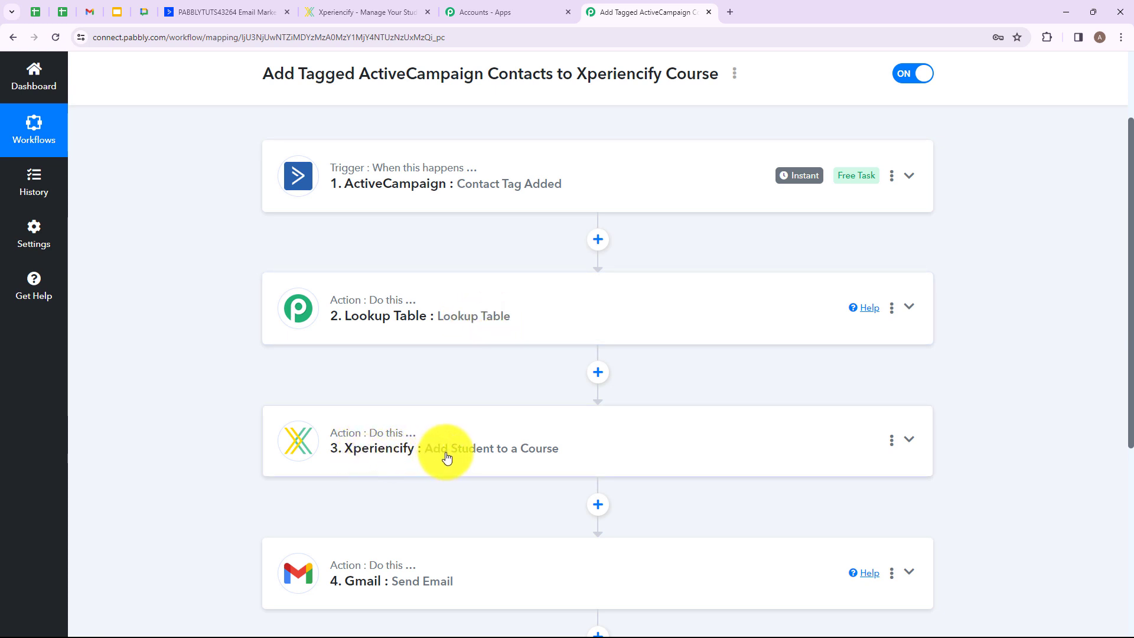
scroll(370, 502, down, 3)
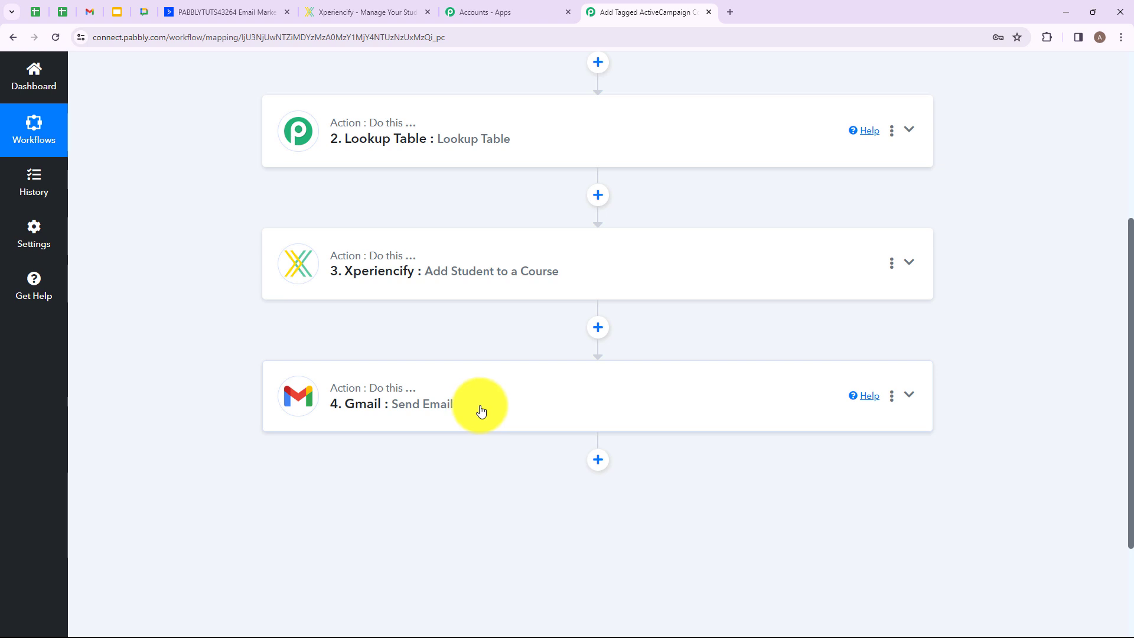
scroll(501, 417, up, 5)
scroll(501, 416, down, 2)
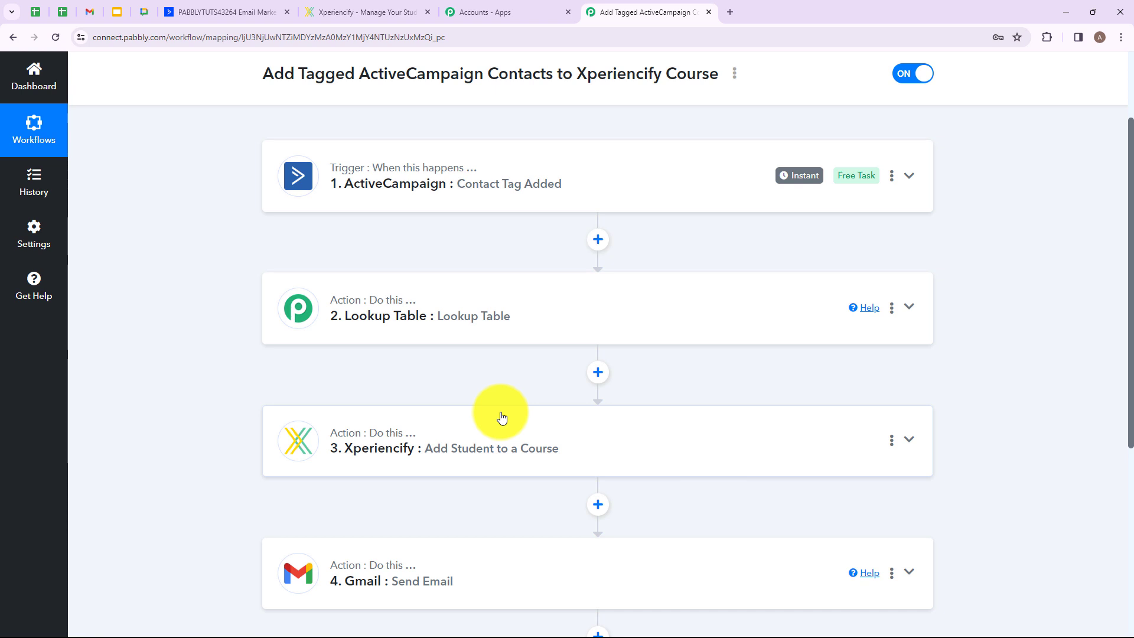
scroll(501, 417, down, 1)
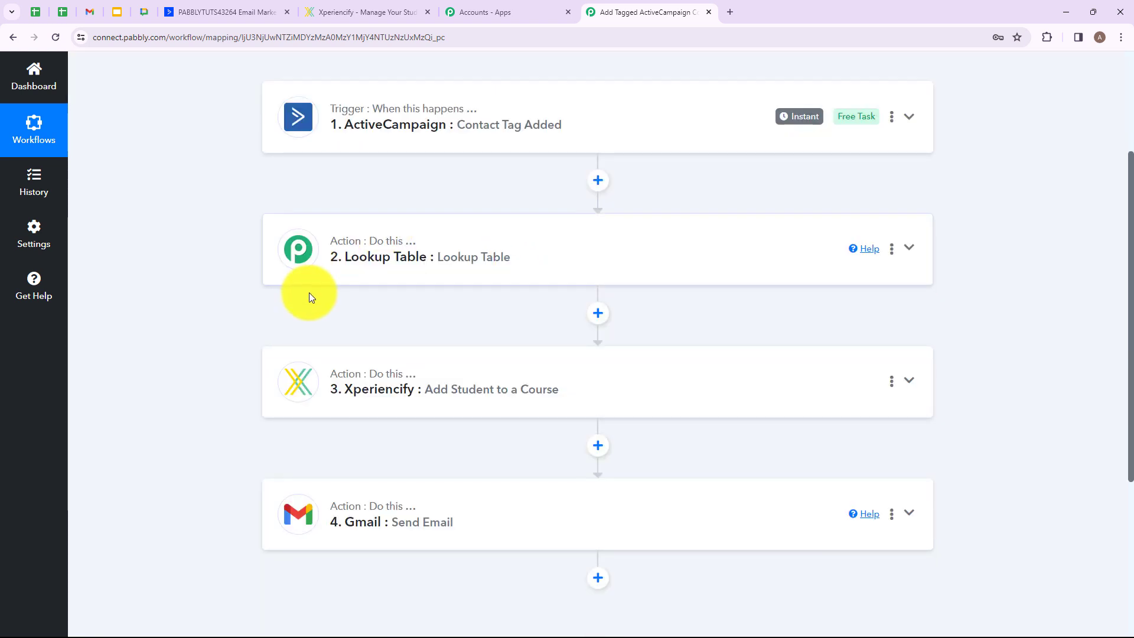